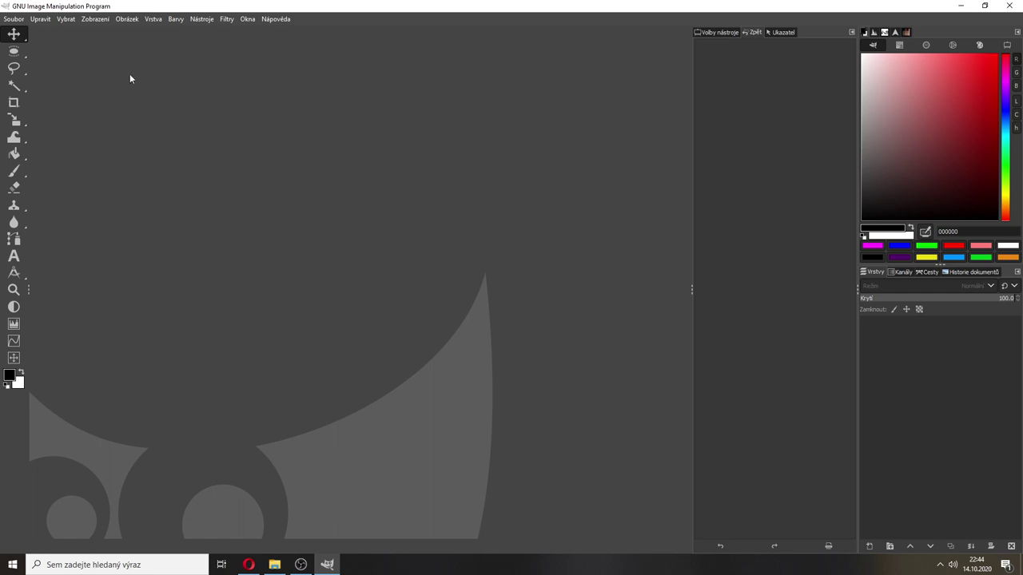
Step: Create a new portrait image from the A4 (300ppi) template
click(14, 18)
click(24, 32)
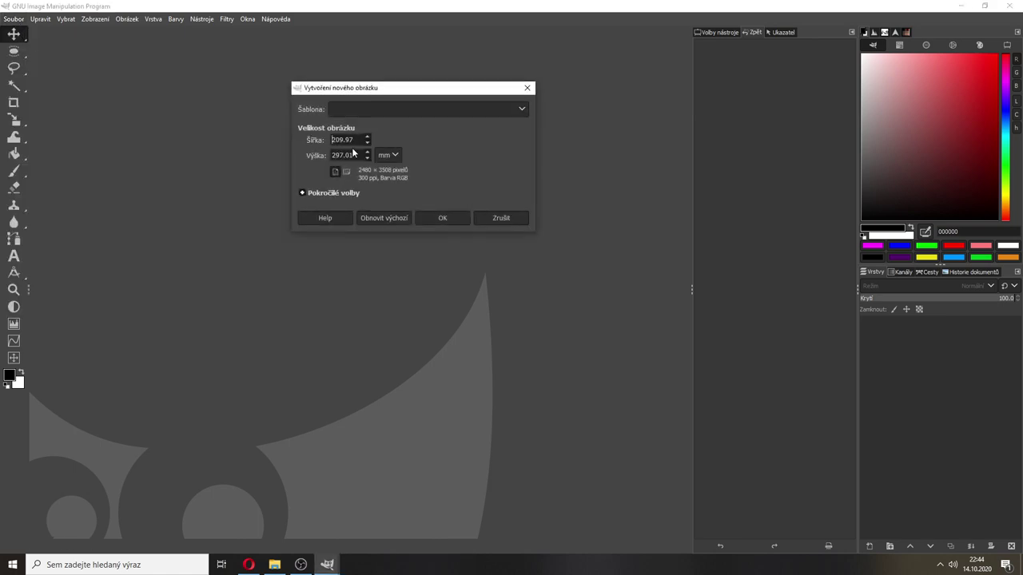
click(352, 108)
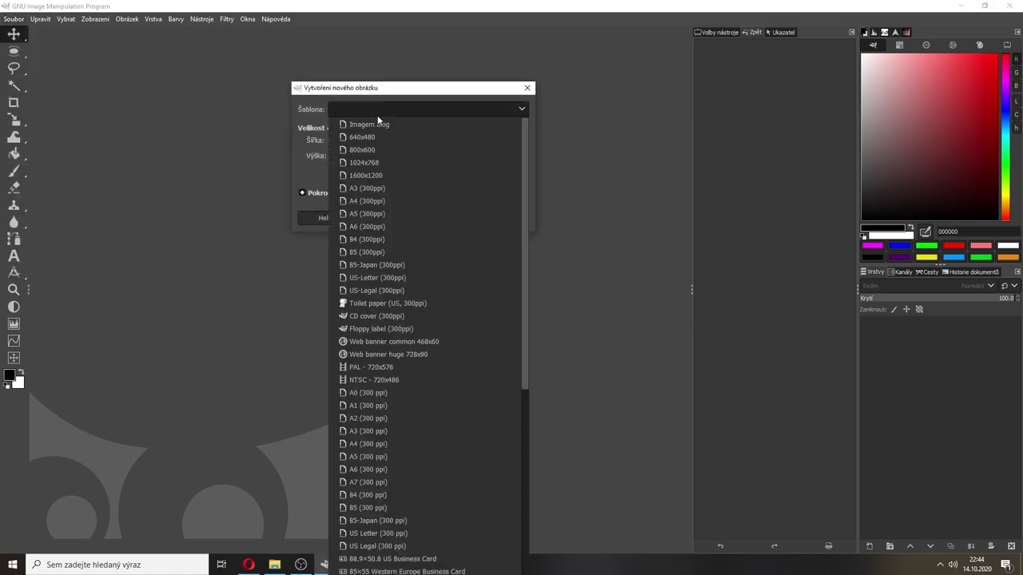
click(366, 201)
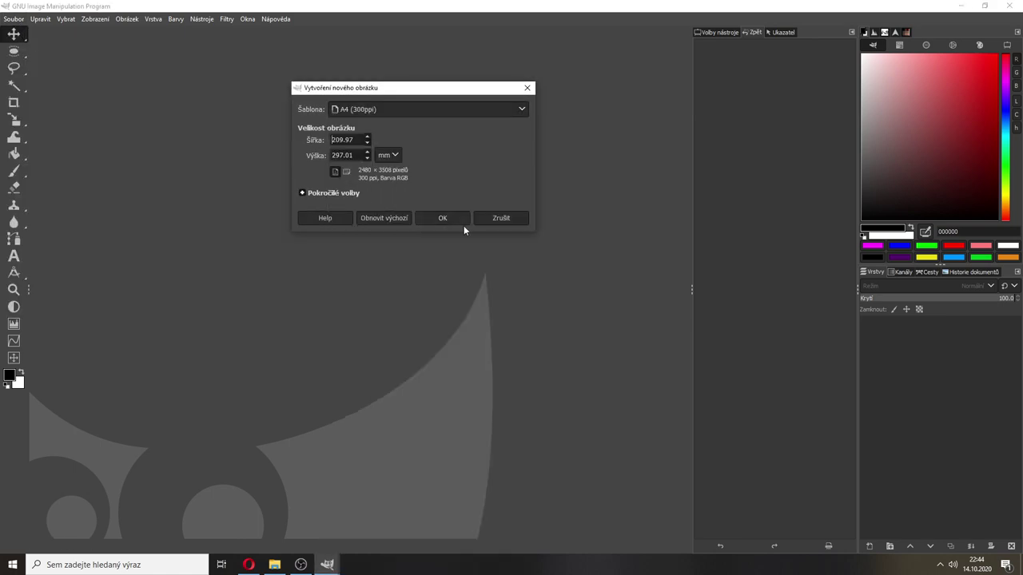
click(444, 220)
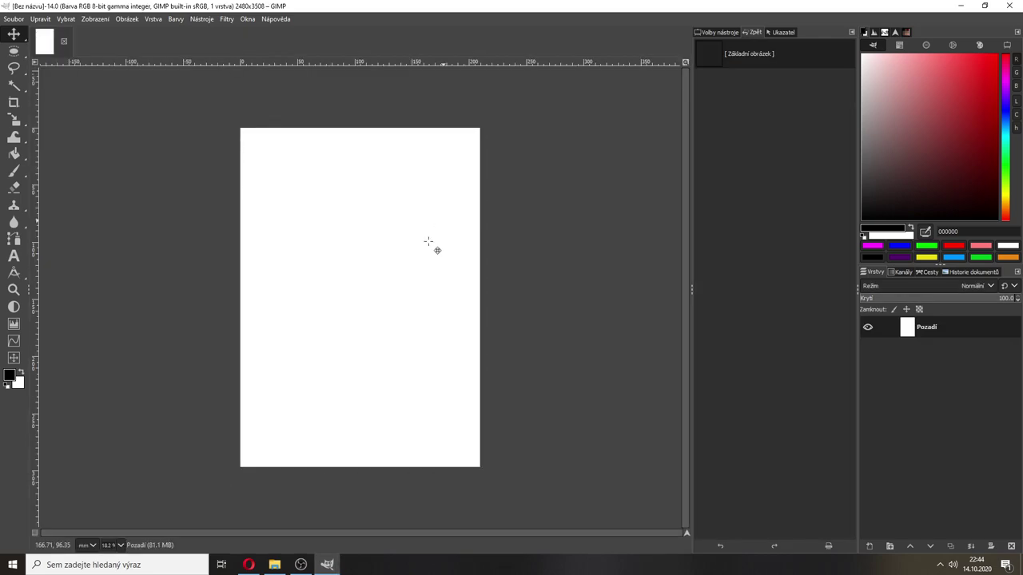
Step: Insert the falcon photo from the Animals folder as a new layer and move it up to the page's upper edge
click(274, 564)
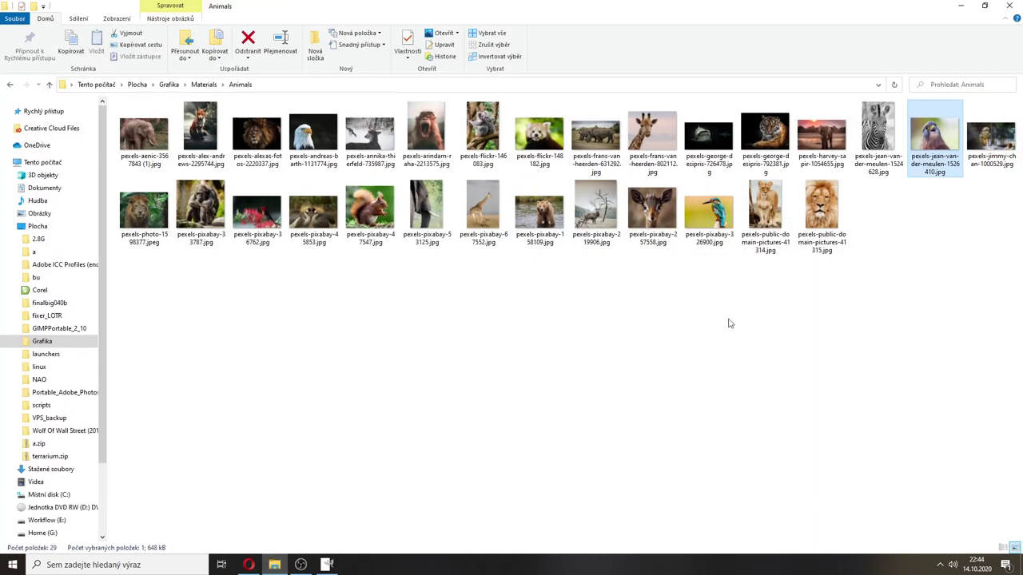
drag(934, 143, 373, 304)
click(313, 211)
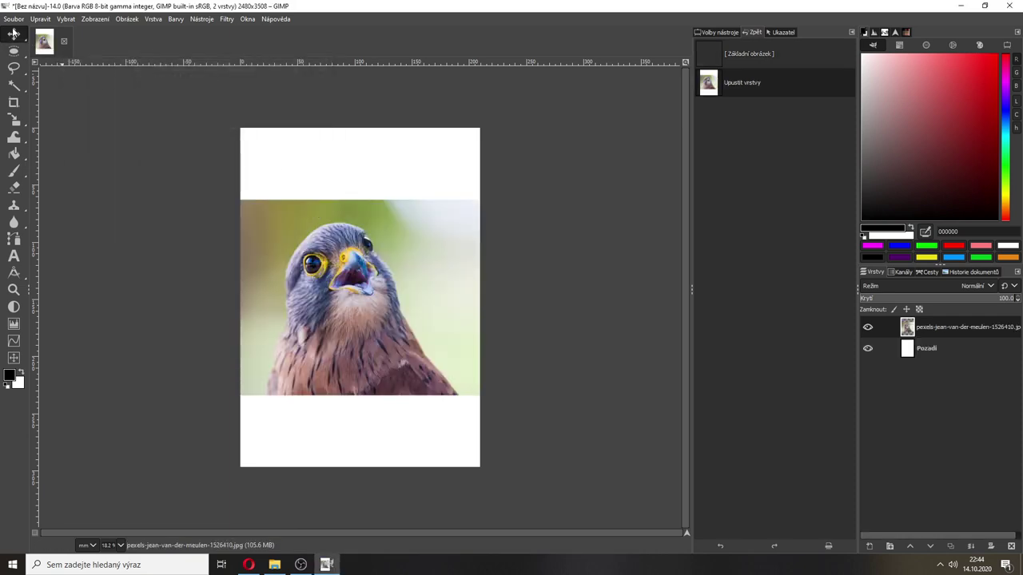
drag(350, 276, 358, 240)
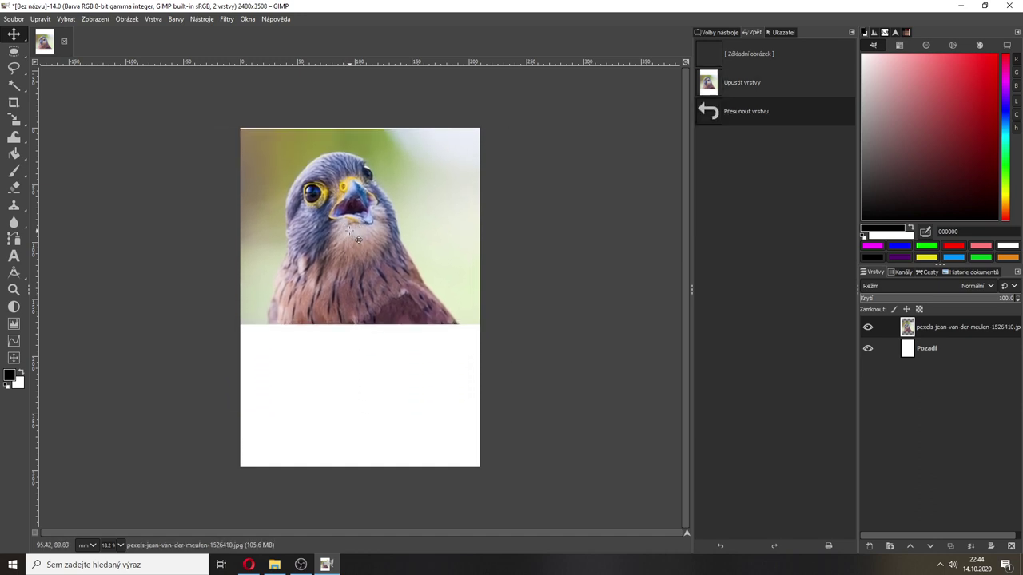
Step: Scale the falcon photo layer proportionally to a width of 150 mm
key(shift+s)
click(358, 256)
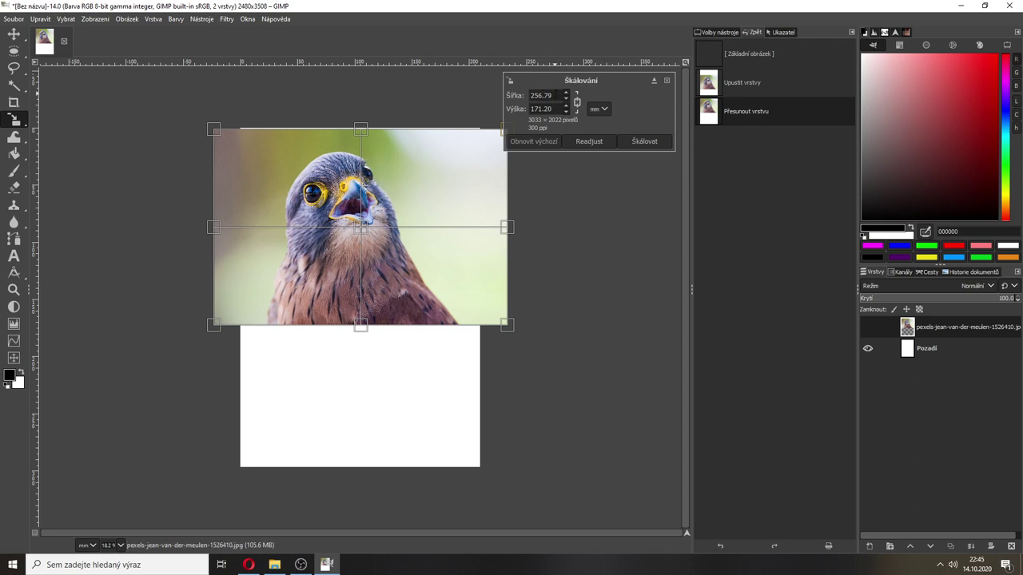
double_click(551, 95)
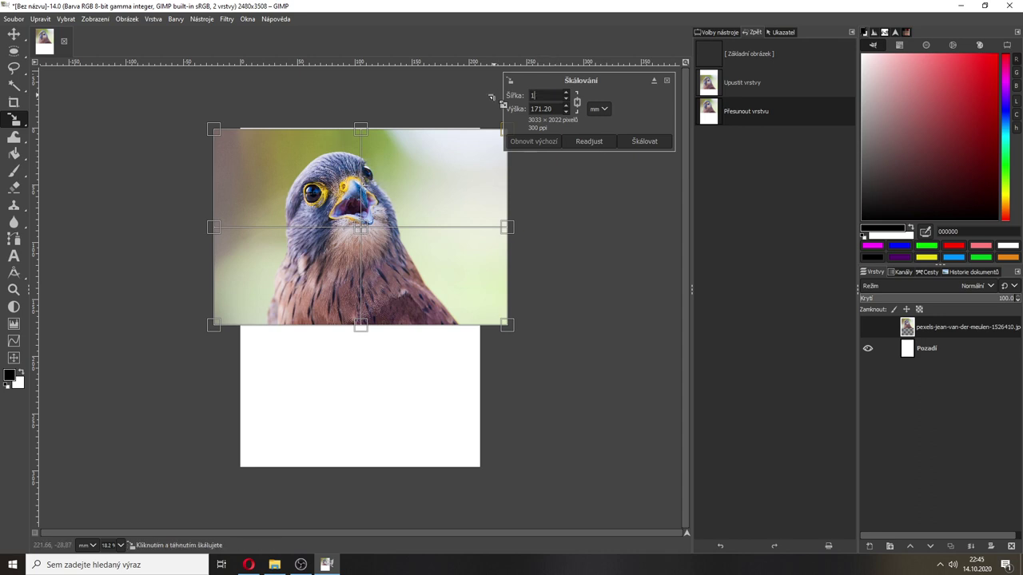
text(150)
click(644, 141)
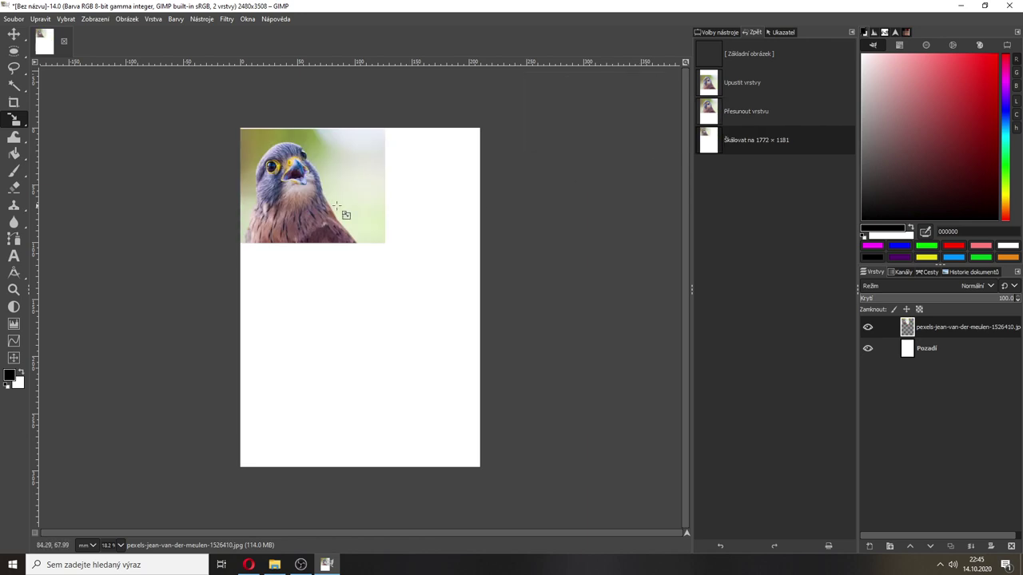
Step: Reposition the scaled falcon photo near the middle of the page using the Scale tool
click(290, 192)
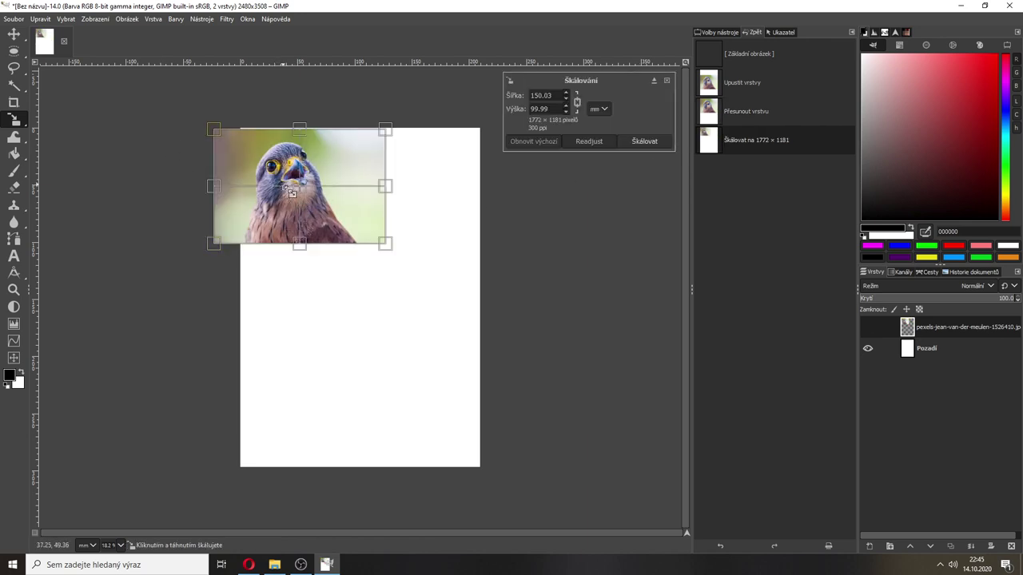
drag(289, 191, 358, 304)
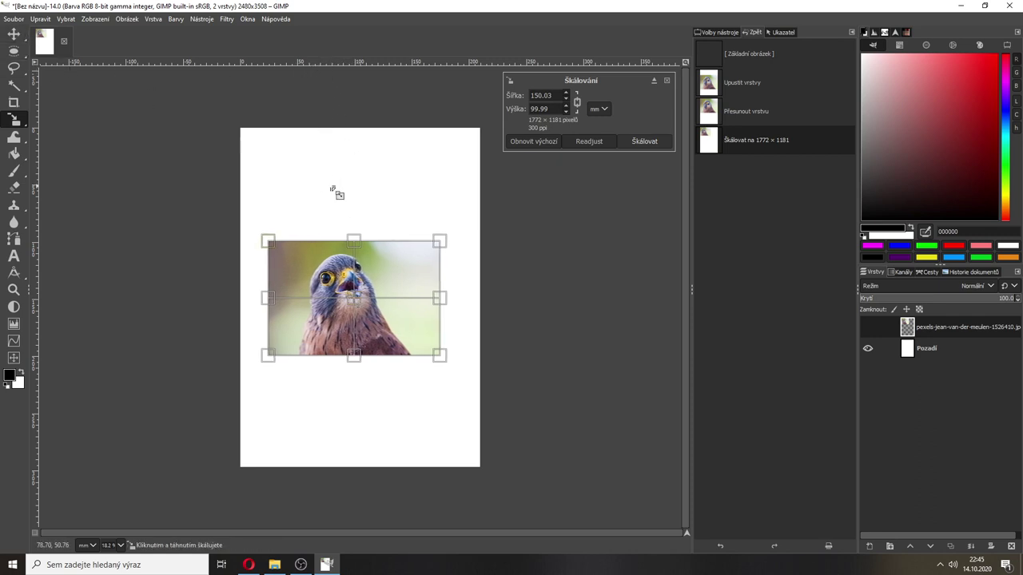
key(Return)
Step: Add a horizontal and a vertical guide through the page centre and move the photo so the falcon's beak sits at their crossing
key(m)
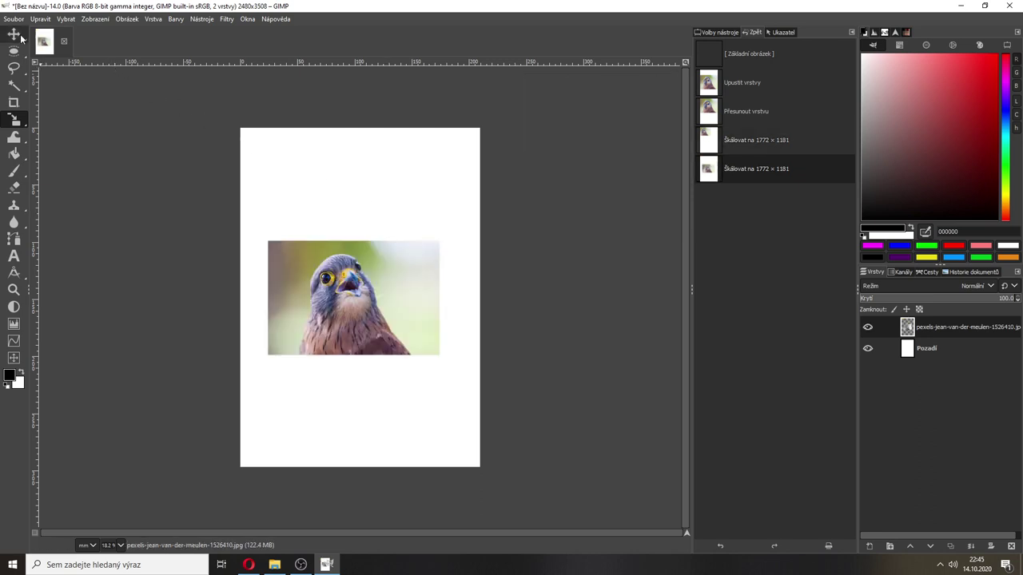
drag(288, 64, 247, 301)
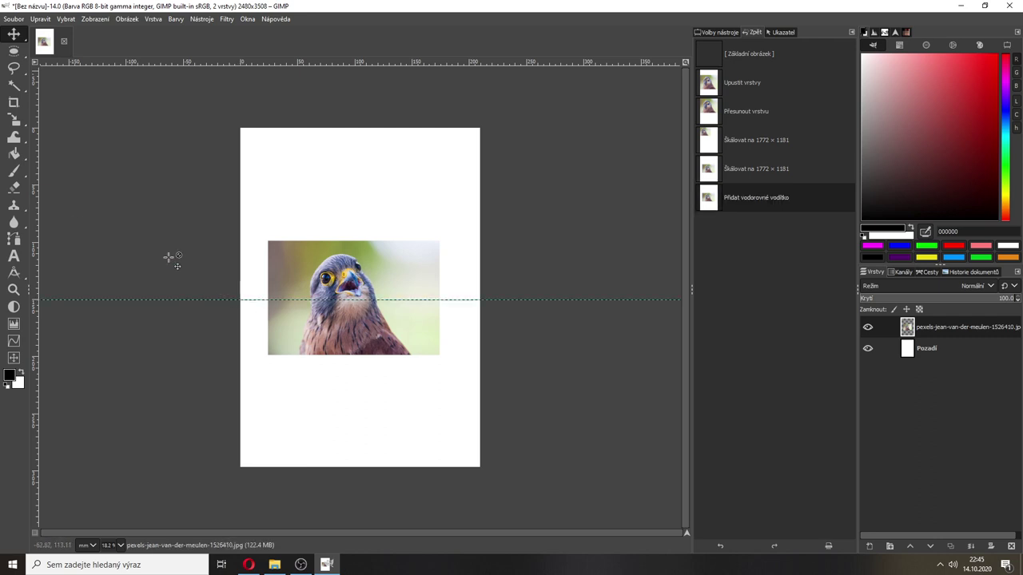
drag(35, 238, 361, 238)
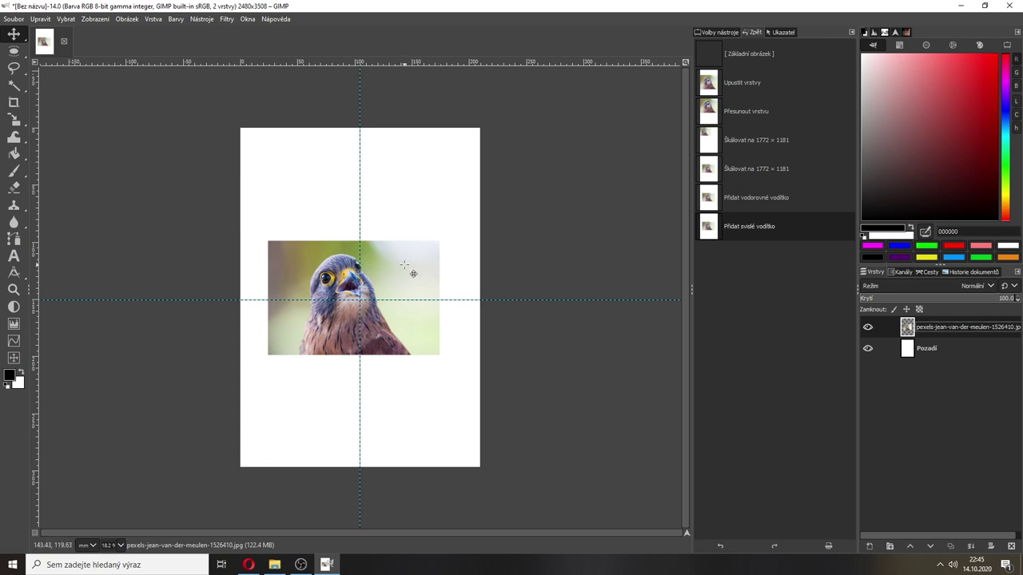
drag(392, 265, 408, 275)
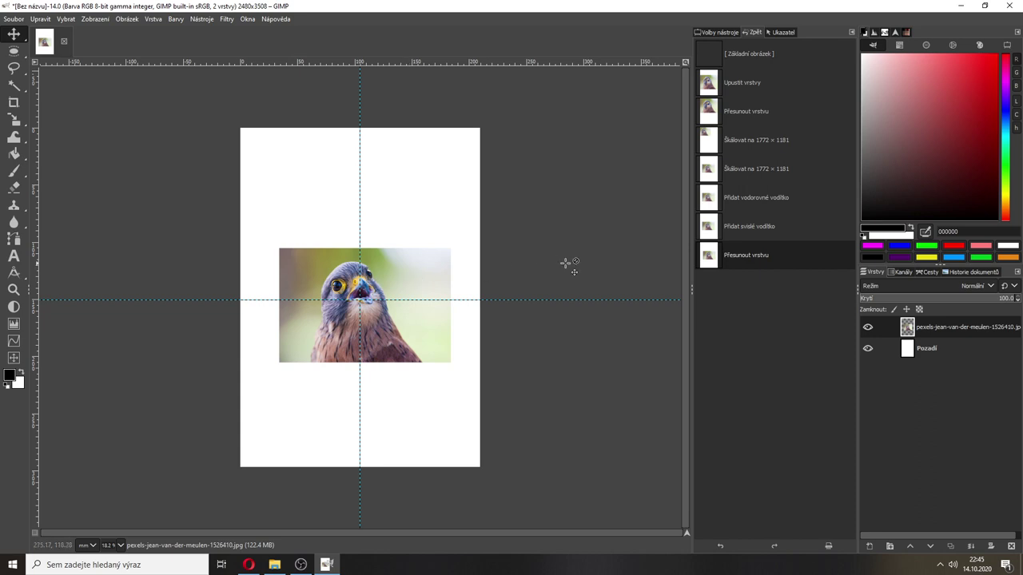
Step: Show the Move tool's options and rename the falcon photo layer as sokol
click(716, 32)
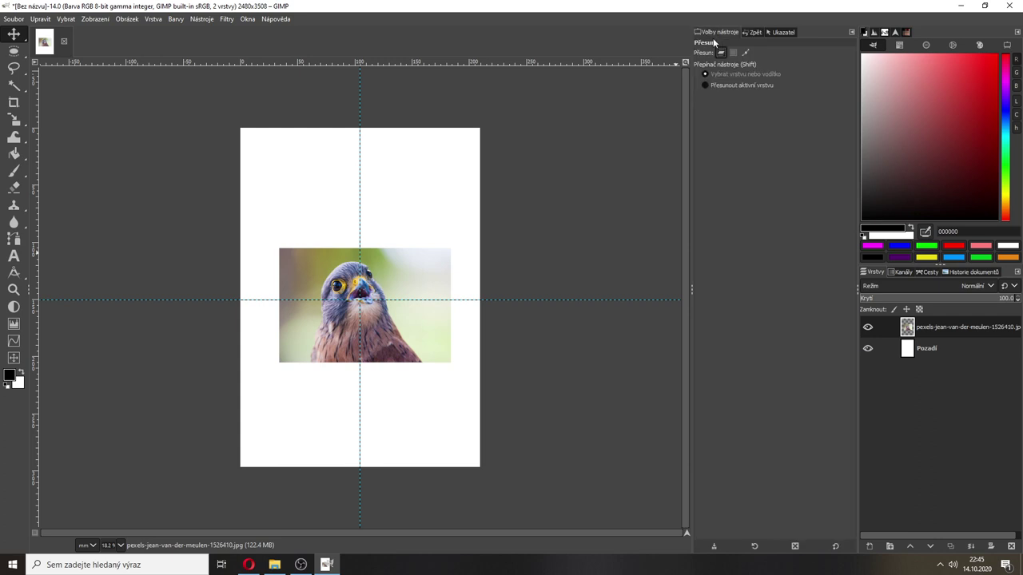
double_click(938, 326)
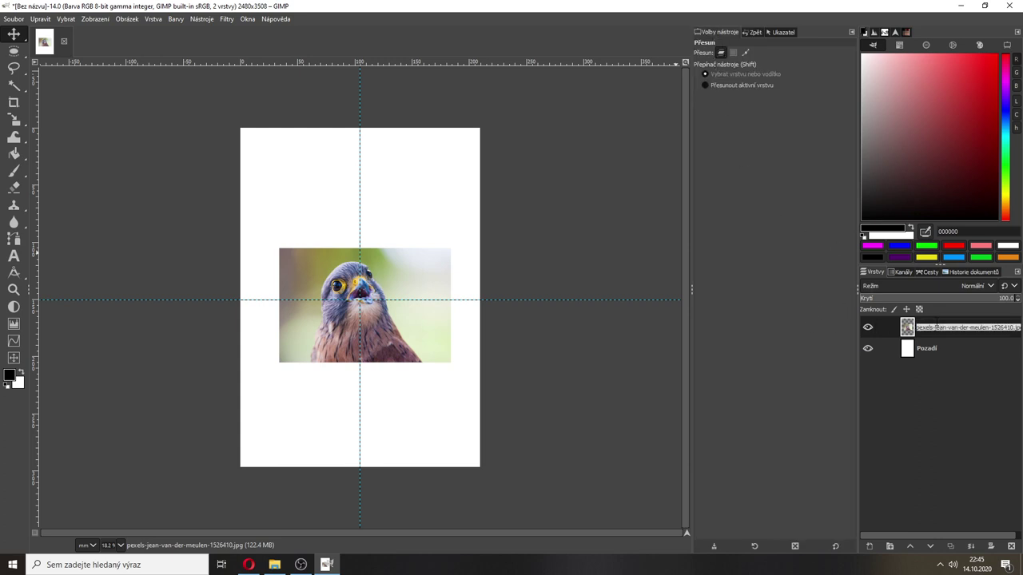
text(soko)
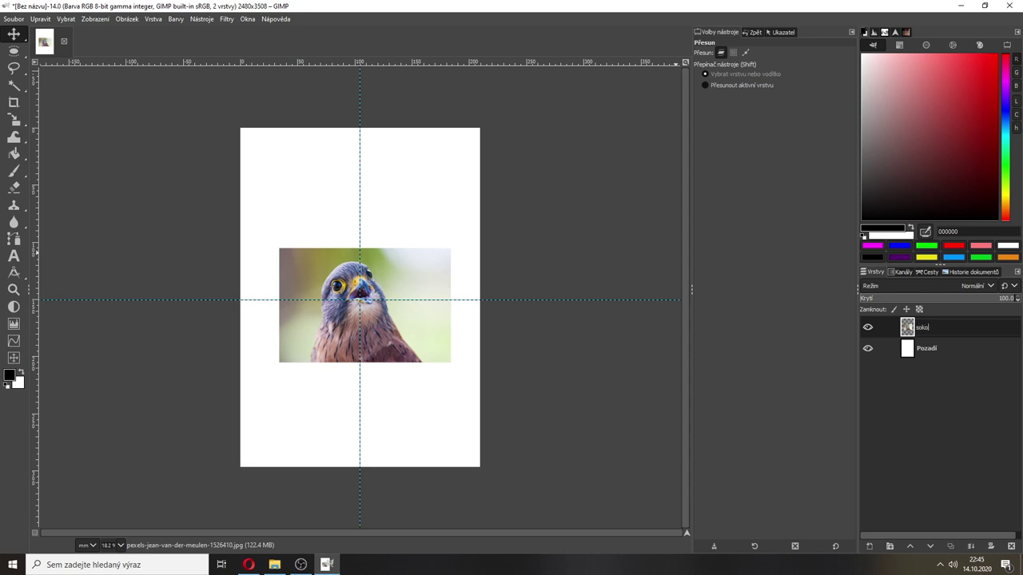
text(l)
key(Return)
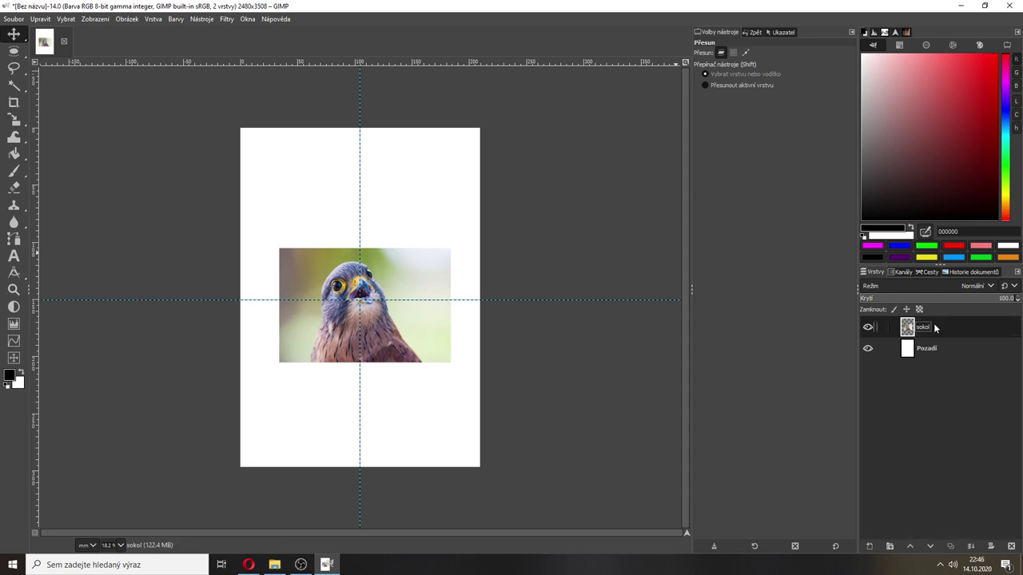
Step: Duplicate the sokol layer and rename the copy as sokol2
right_click(912, 331)
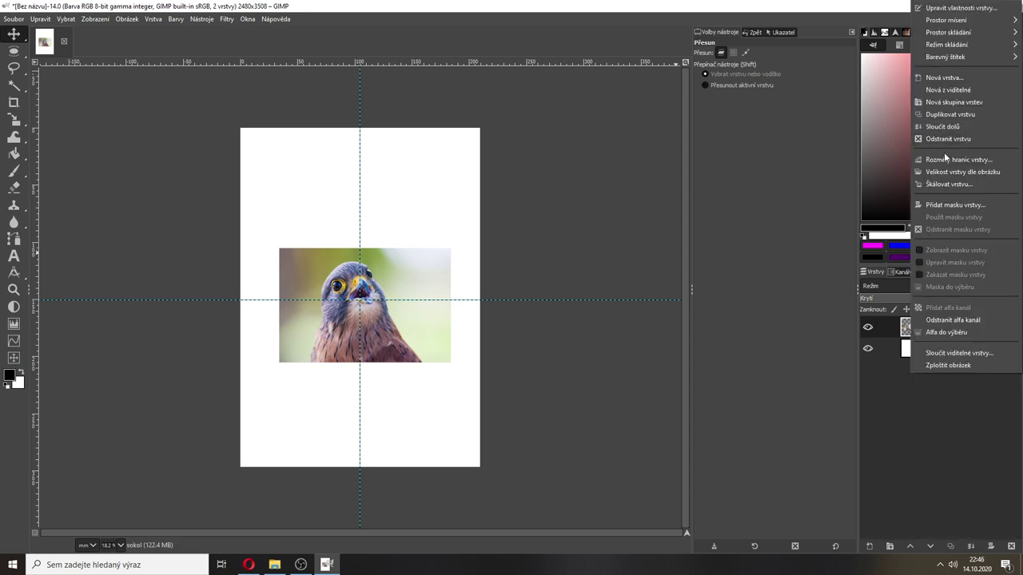
click(952, 112)
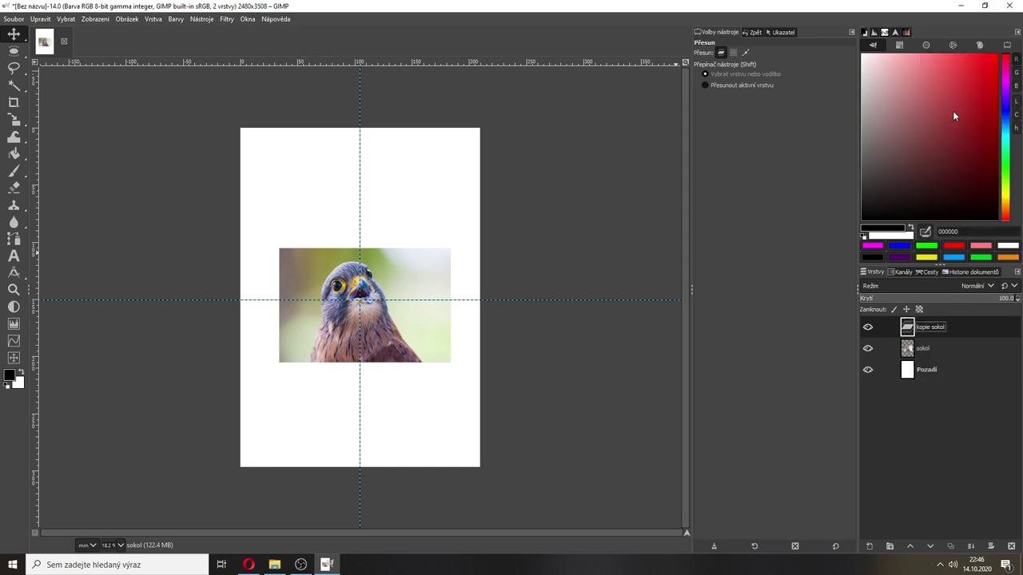
double_click(930, 333)
text(sokol2)
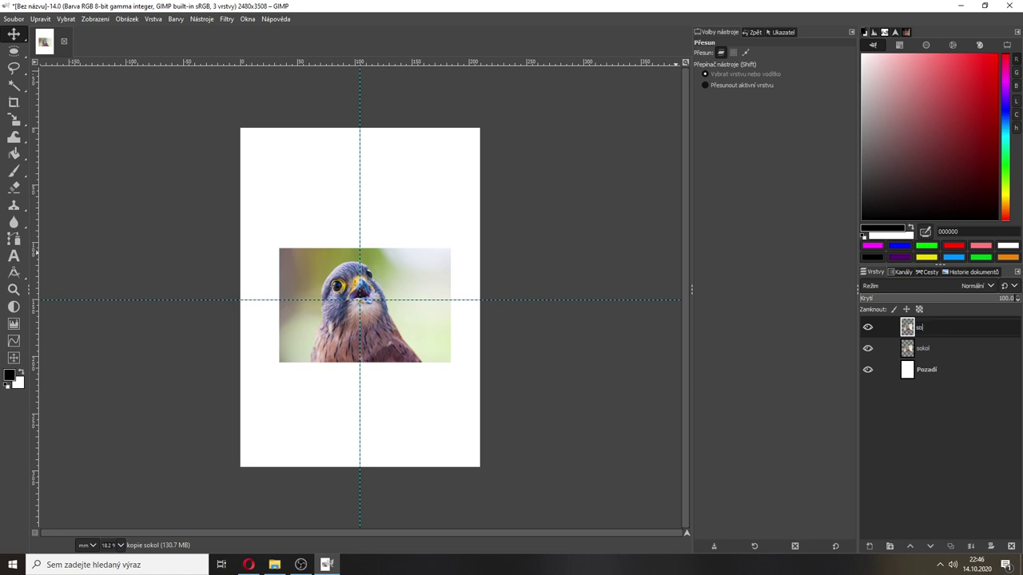
key(Return)
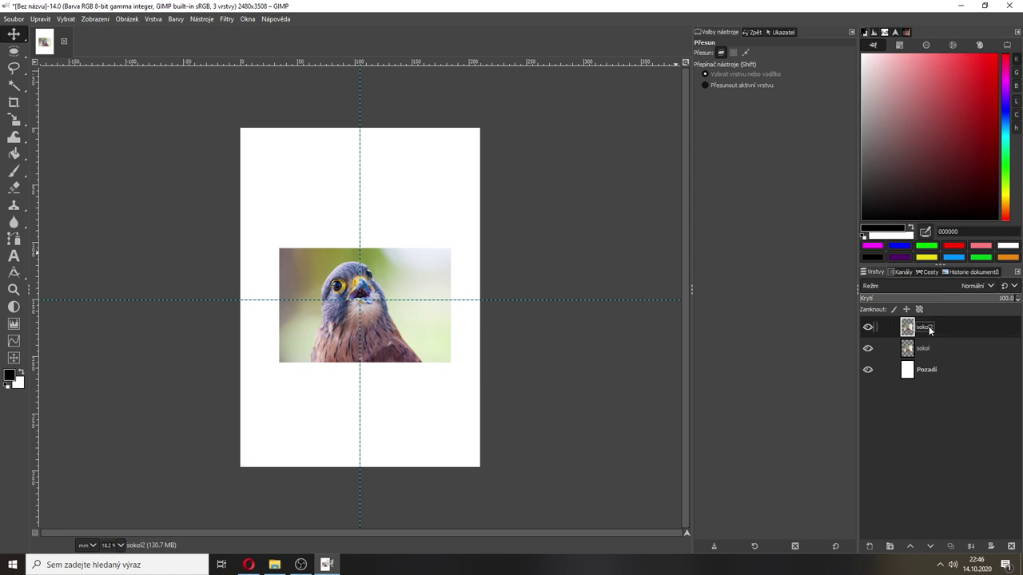
Step: Duplicate the sokol2 layer and rename the copy as sokol3
right_click(929, 329)
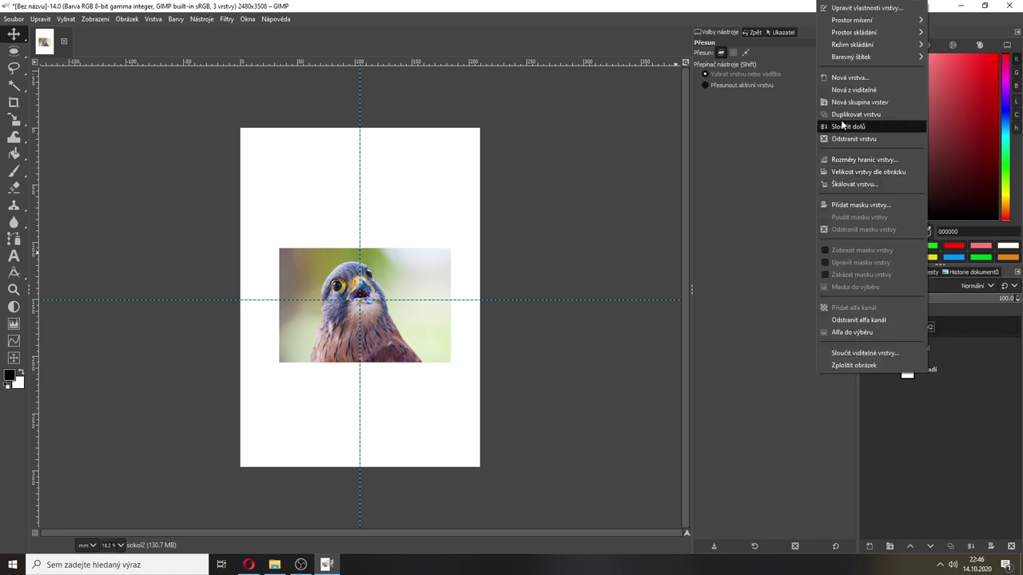
click(847, 115)
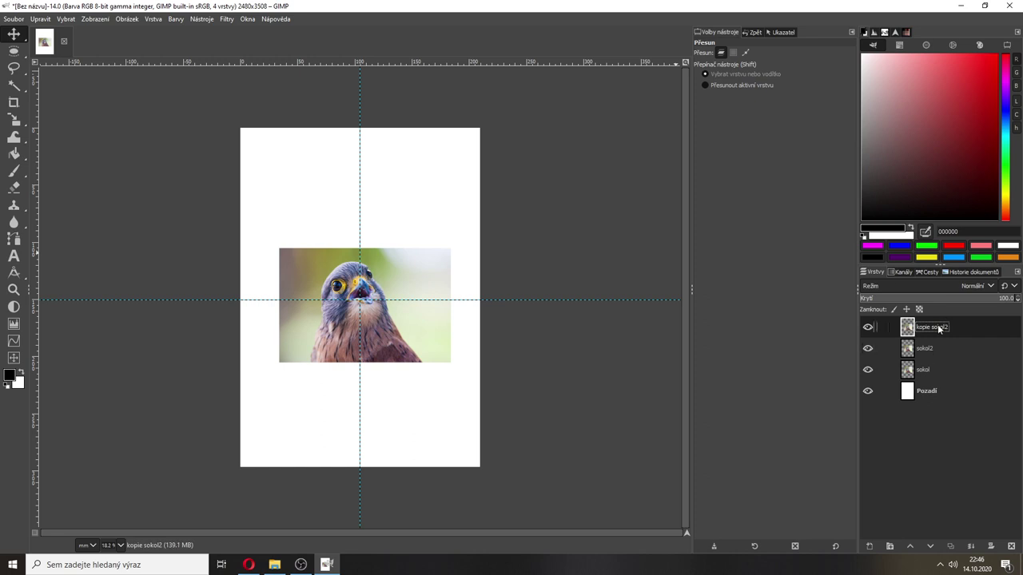
text(sokol3)
key(Return)
Step: Duplicate the sokol3 layer and rename the copy as sokol4
right_click(937, 325)
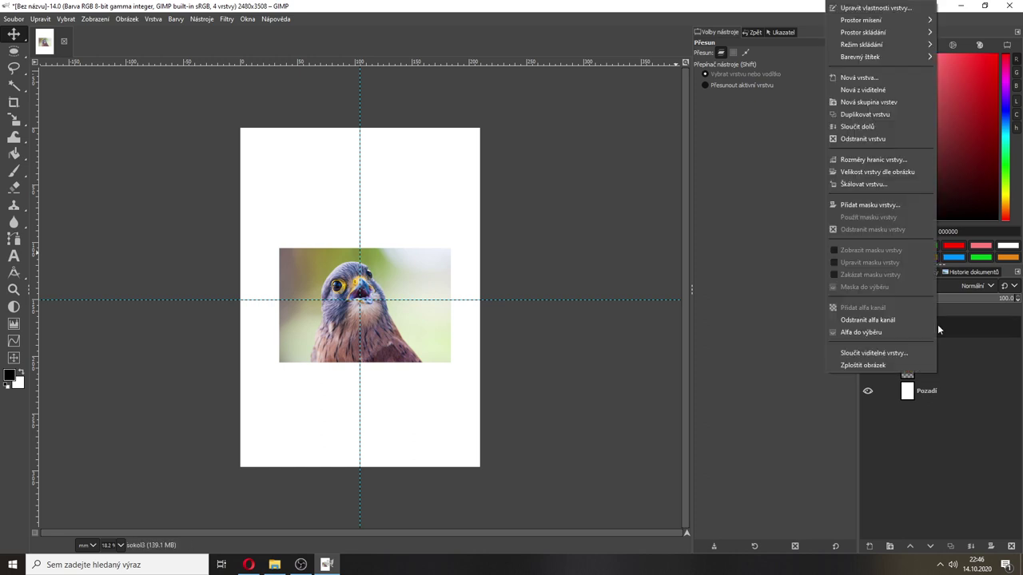
click(865, 115)
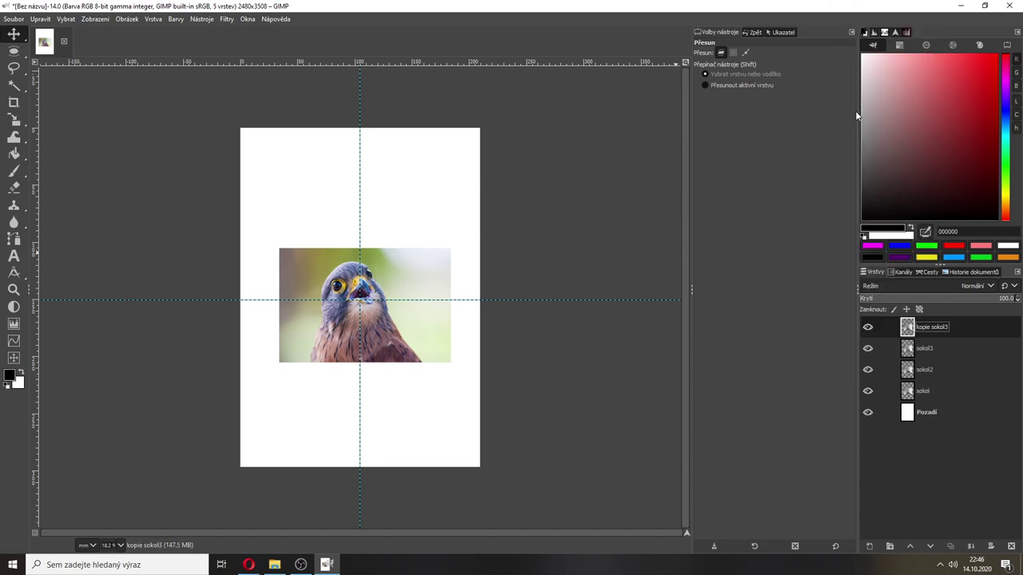
double_click(935, 328)
text(sokol4)
key(Return)
Step: Duplicate the sokol4 layer and rename the copy as sokol5
right_click(935, 327)
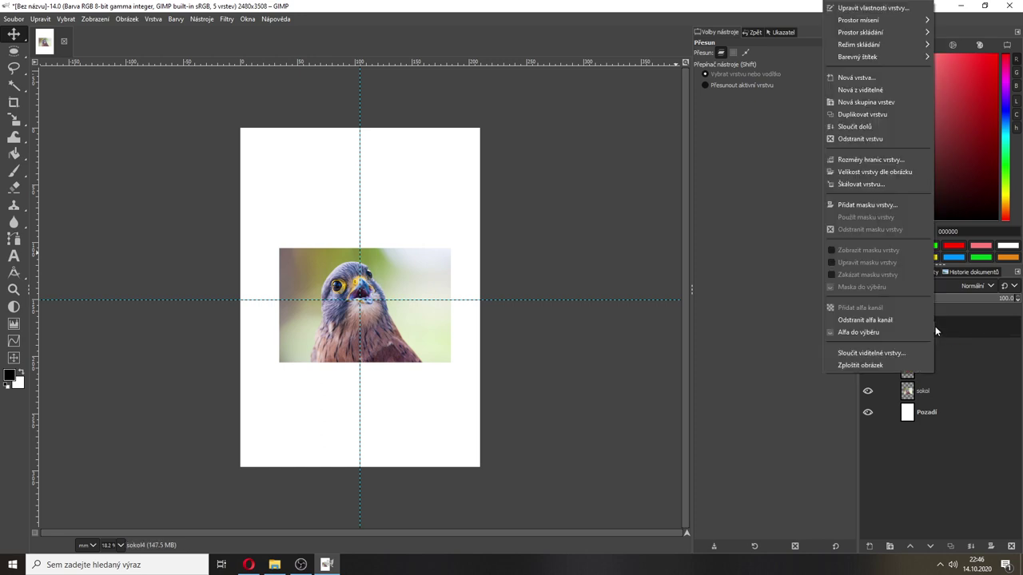
click(864, 115)
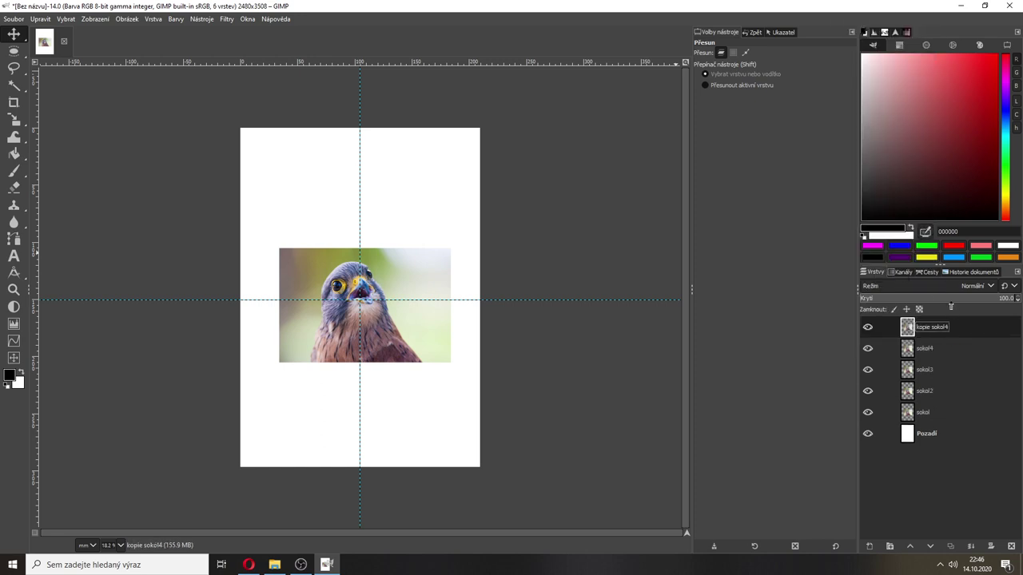
double_click(939, 328)
text(sokol5)
key(Return)
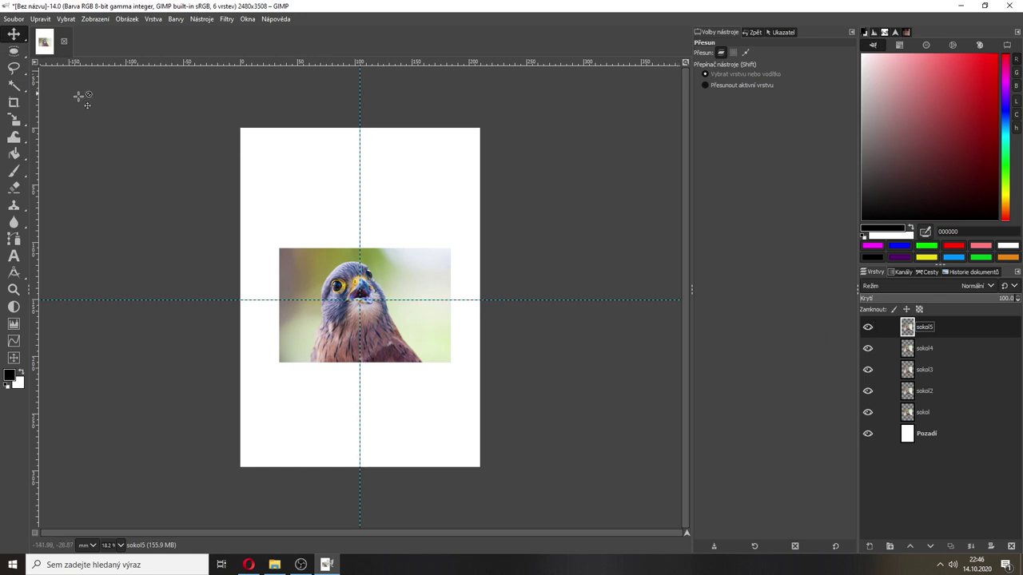
Step: Scale the sokol5 layer proportionally around its centre to about 54.5 × 36.3 mm
click(16, 122)
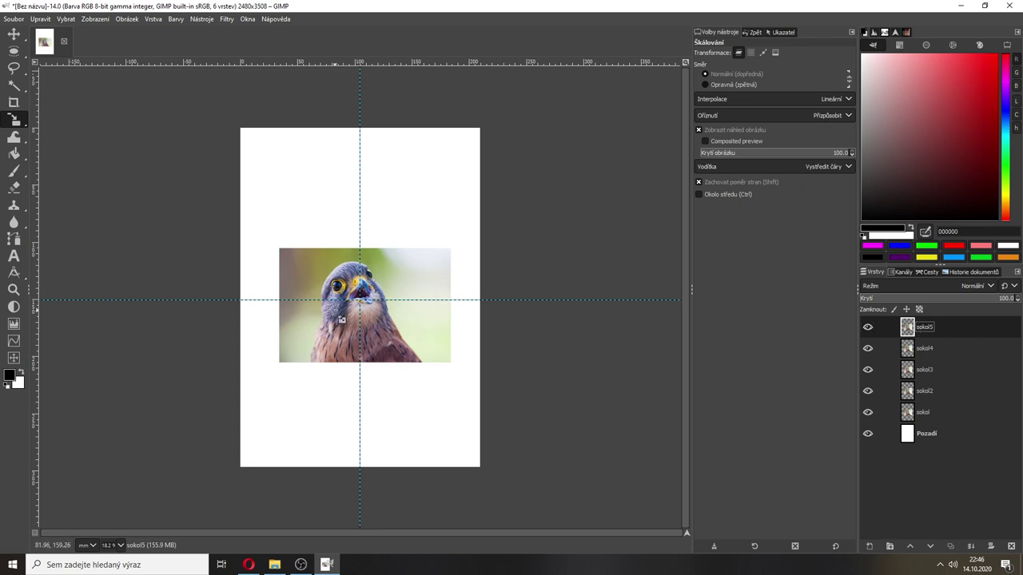
scroll(190, 303, up, 1)
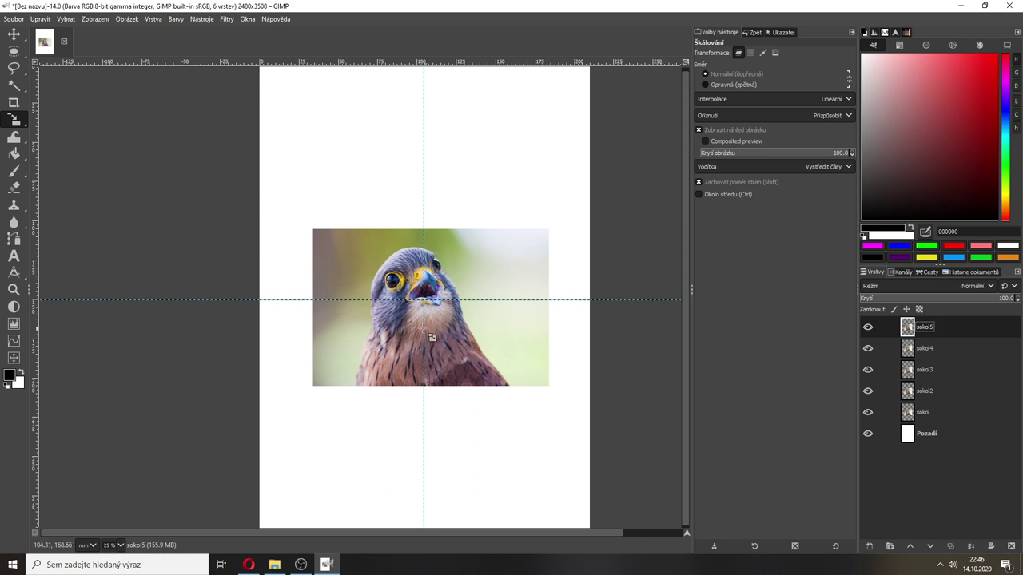
click(479, 333)
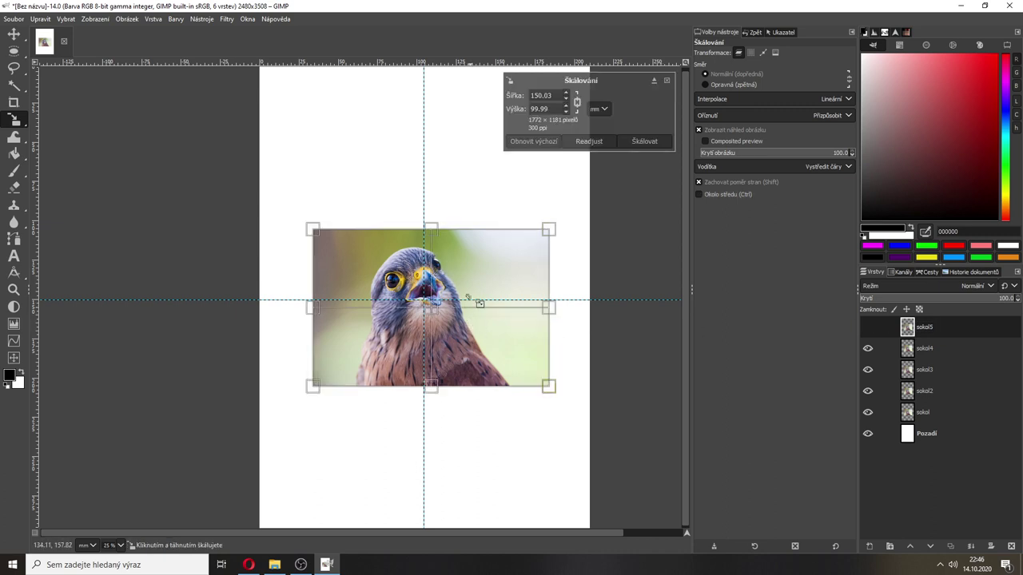
drag(549, 231, 390, 306)
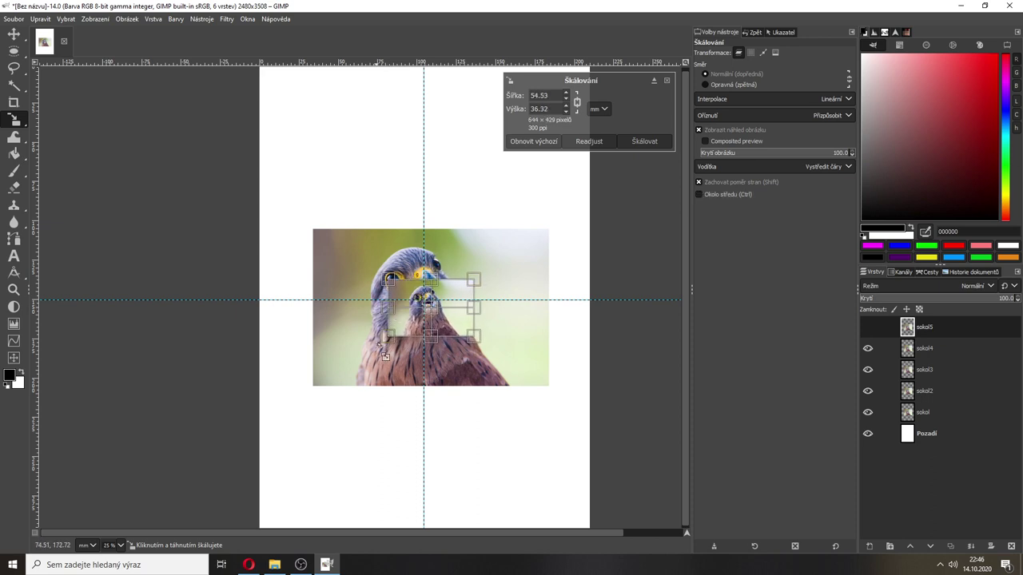
key(Return)
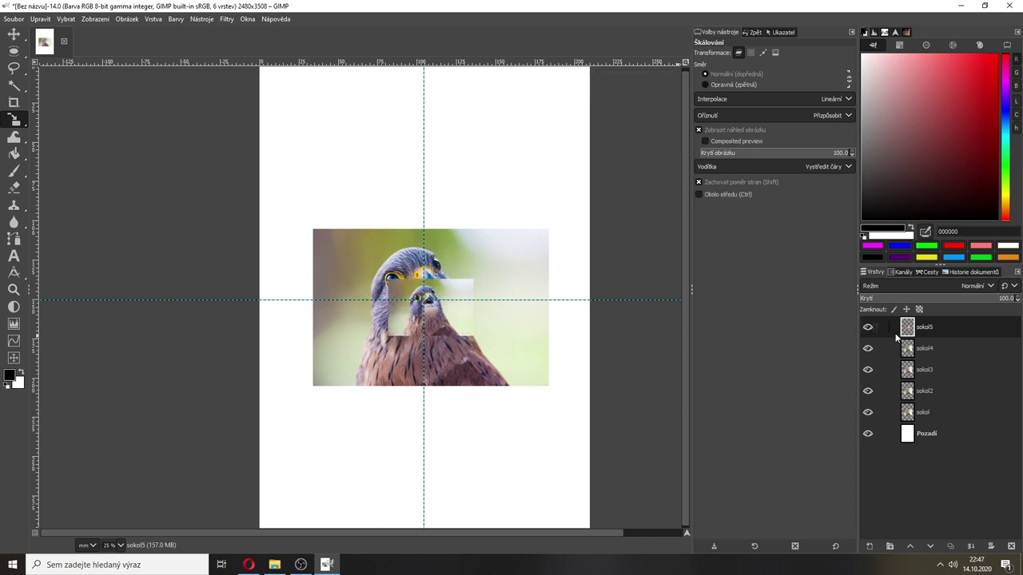
Step: Move the sokol4 layer above sokol5 and scale it proportionally around its centre to about 44.7 × 29.8 mm
drag(917, 354, 910, 322)
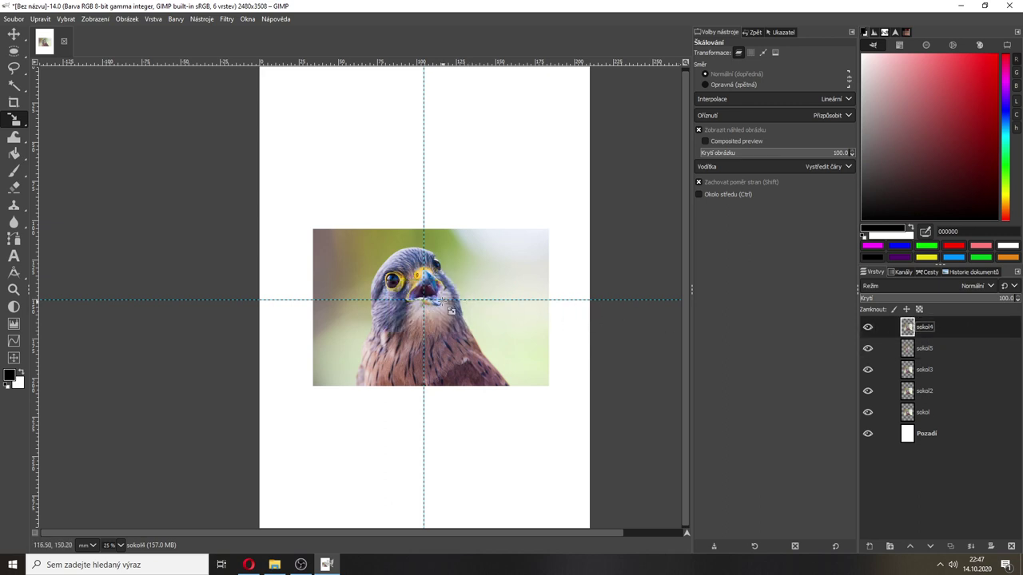
click(441, 319)
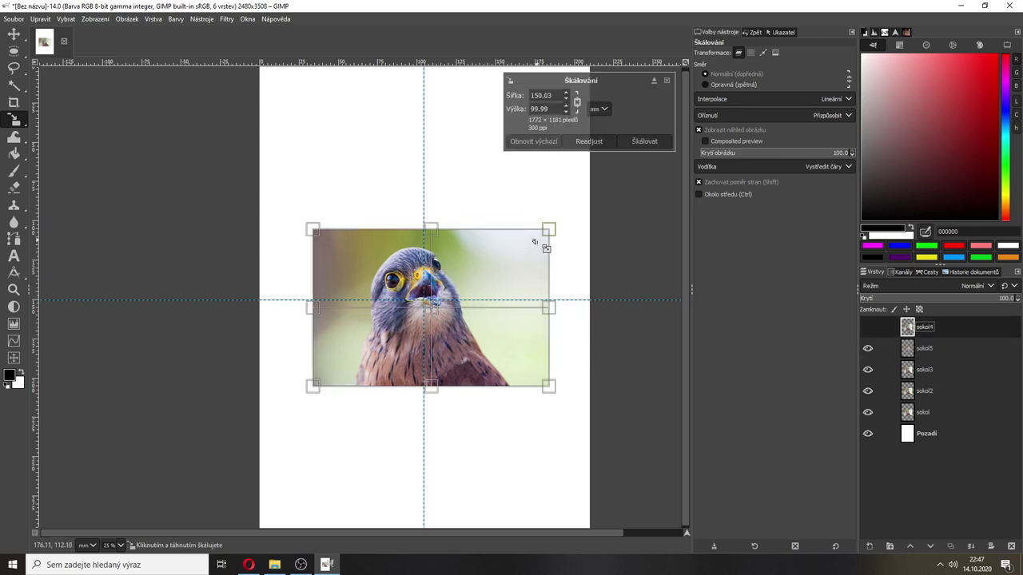
drag(544, 233, 366, 318)
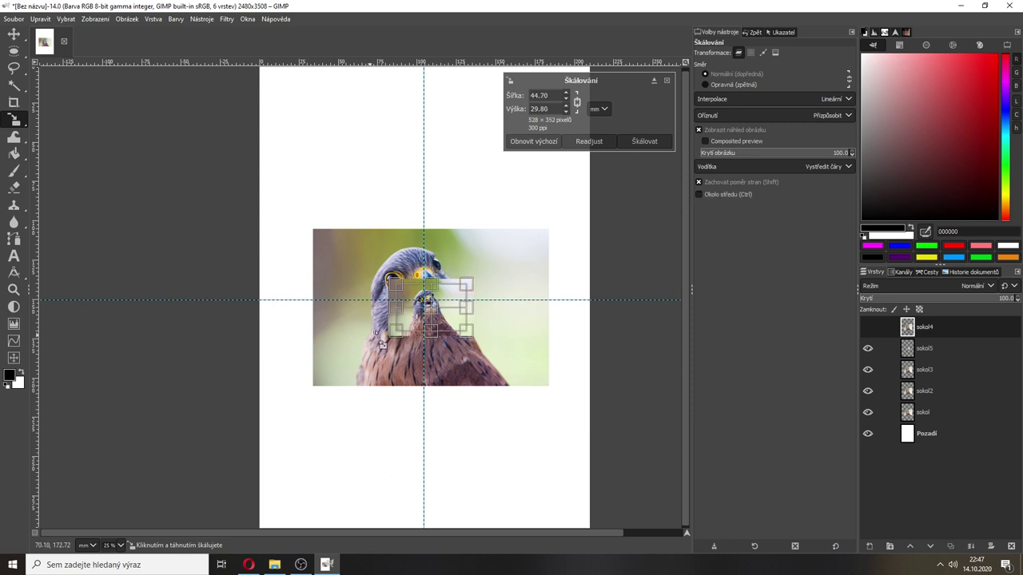
key(Return)
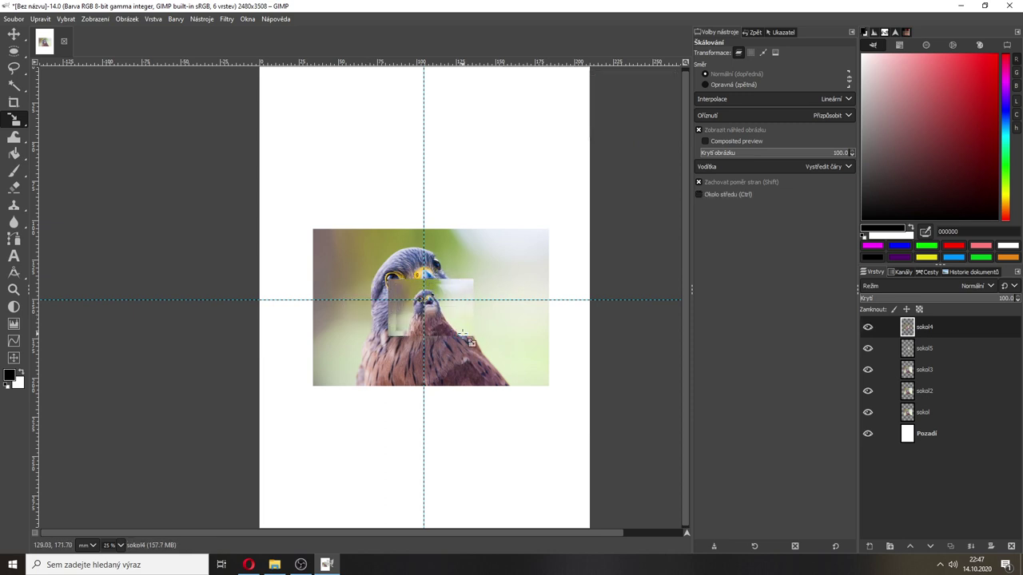
Step: Hide the sokol and sokol2 layers and put sokol3 at the top of the layer stack, keeping it visible
click(868, 377)
click(868, 412)
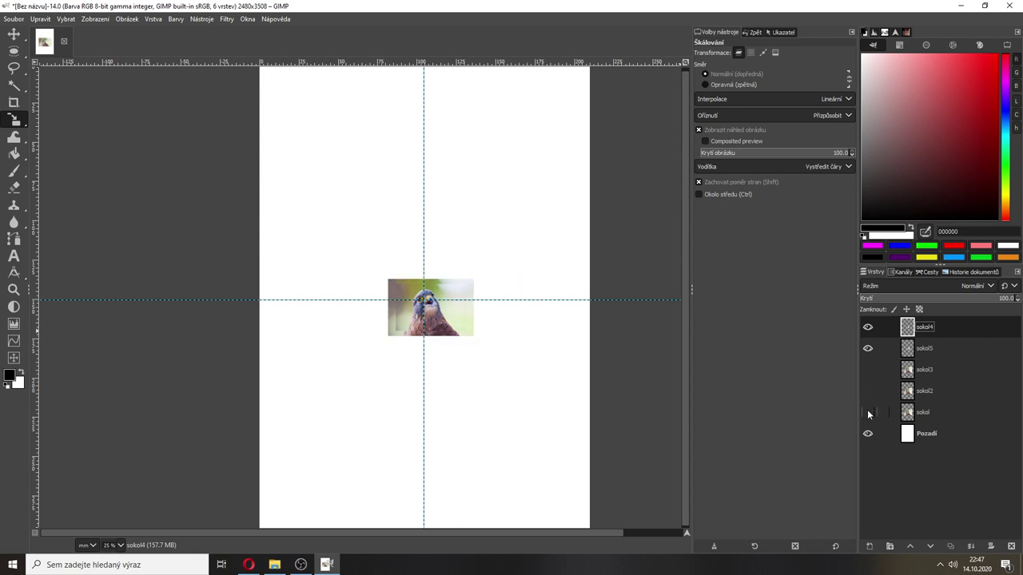
scroll(445, 316, up, 3)
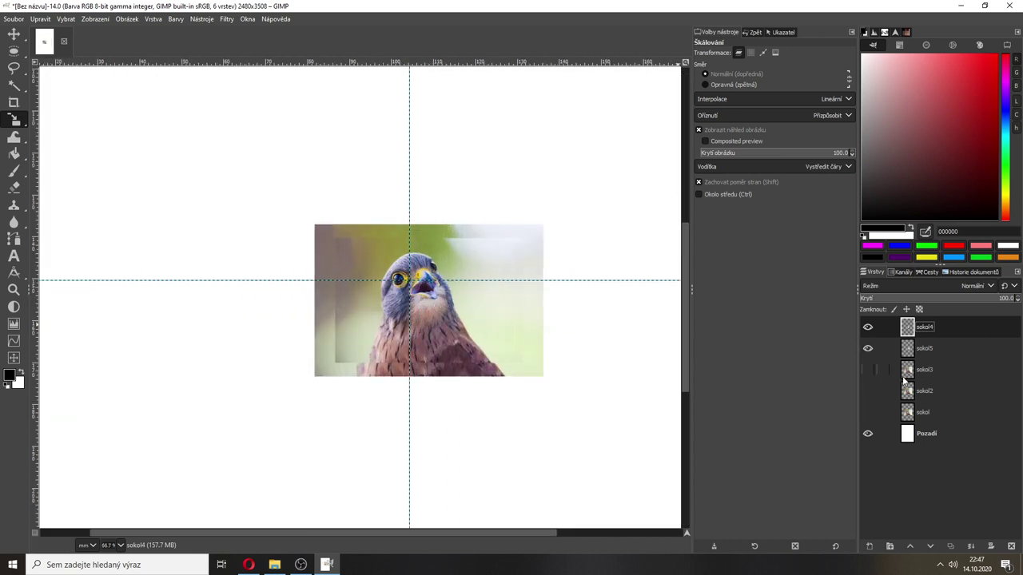
drag(922, 371, 910, 324)
click(869, 328)
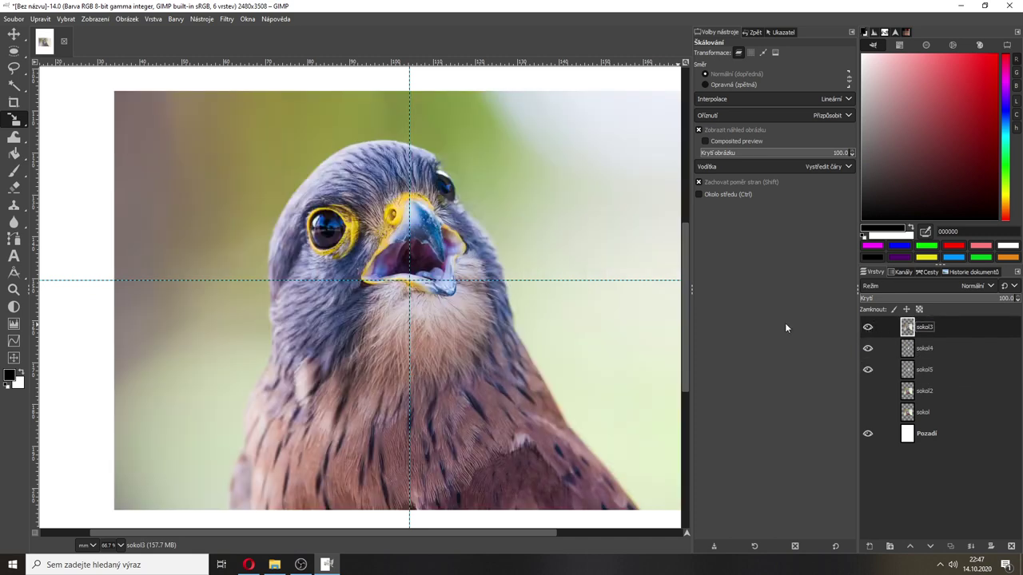
Step: Scale the sokol3 layer proportionally around its centre to about 36 × 24 mm, inside the sokol4 photo
scroll(456, 312, down, 2)
click(461, 294)
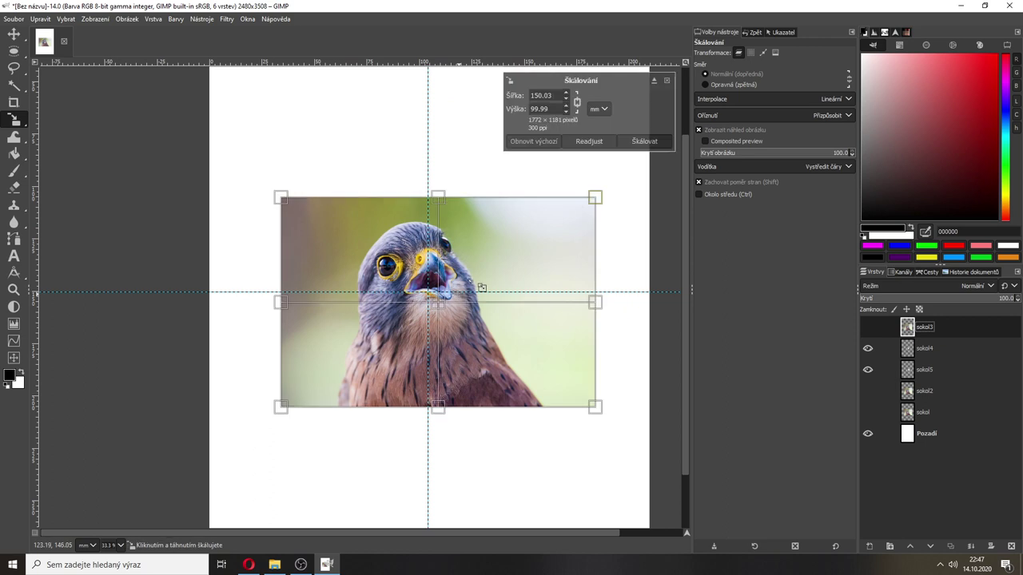
drag(595, 200, 349, 336)
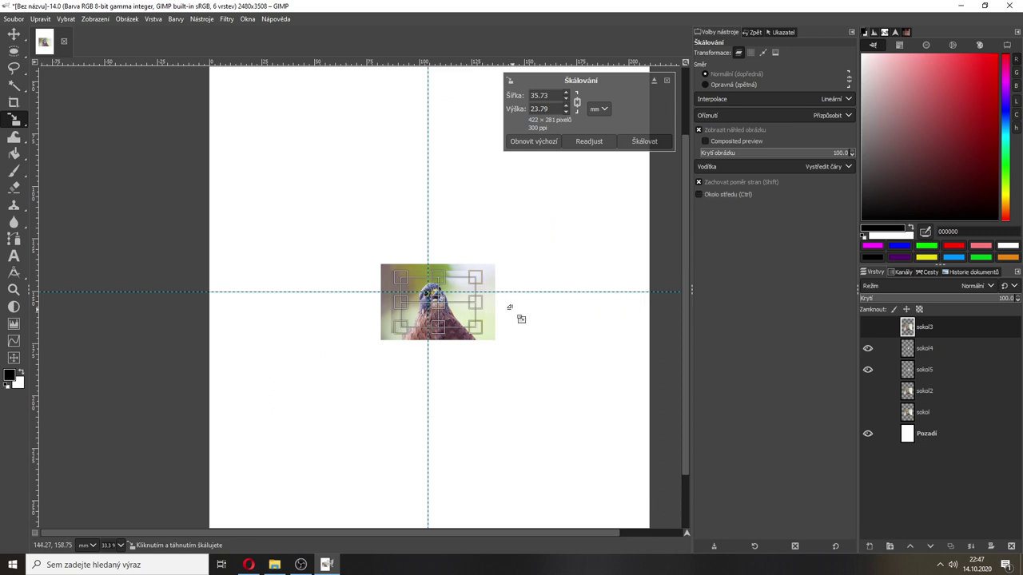
key(ctrl)
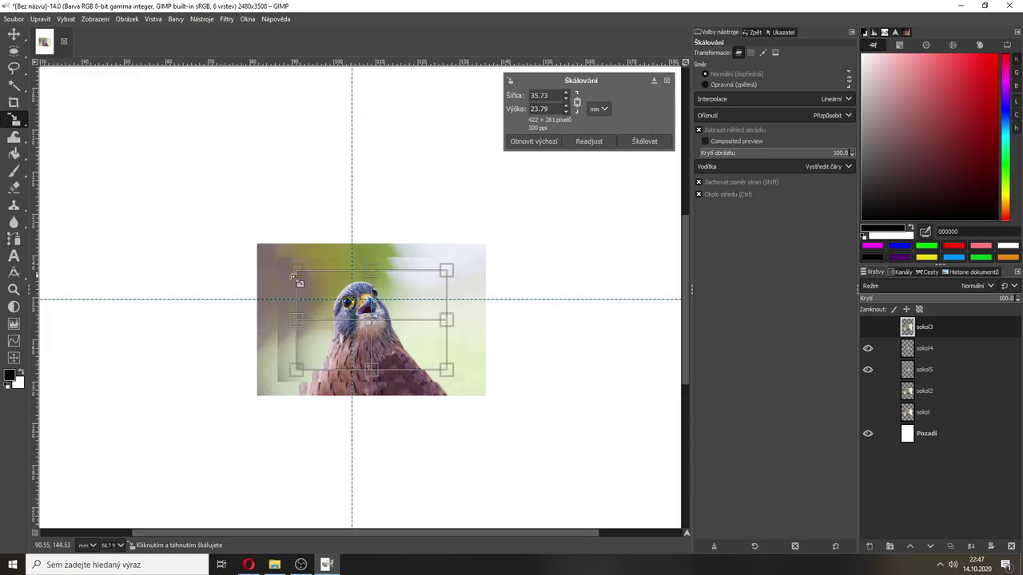
scroll(192, 279, up, 1)
scroll(643, 333, up, 1)
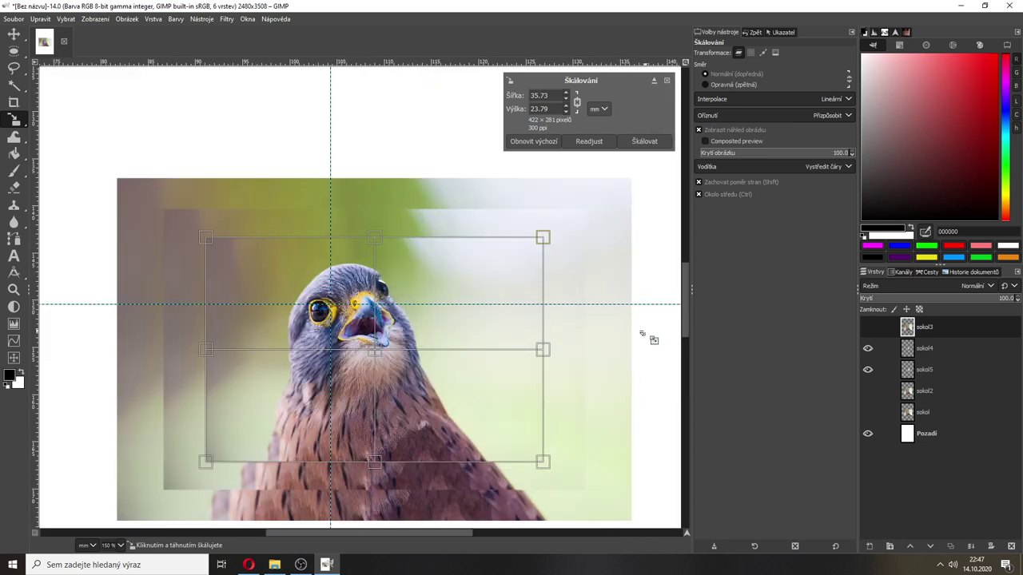
mouse_move(542, 234)
mouse_down()
mouse_move(516, 257)
mouse_move(542, 242)
mouse_up()
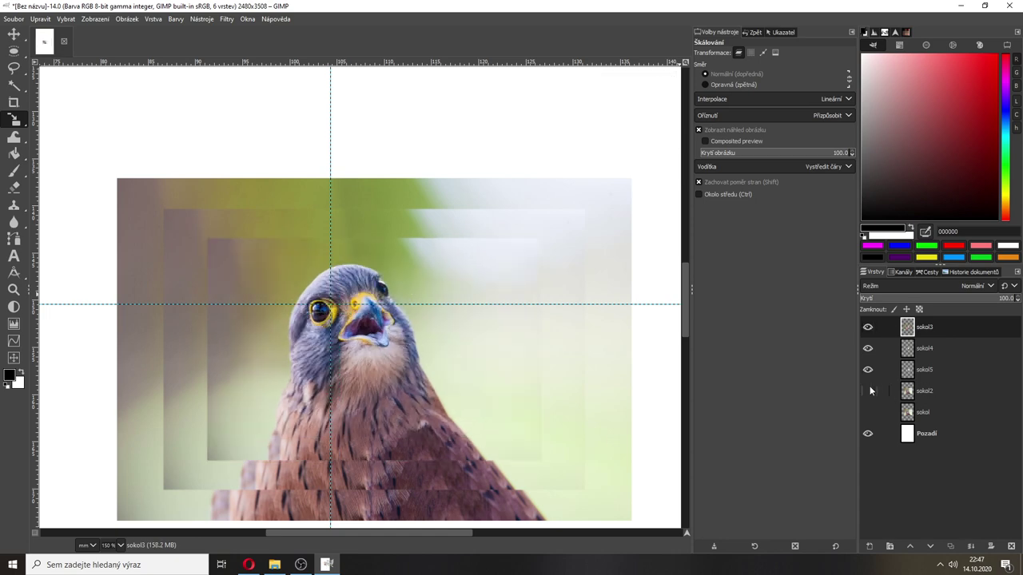
Step: Move the sokol2 layer to the top of the layer stack and make it visible
drag(917, 390, 917, 327)
click(869, 328)
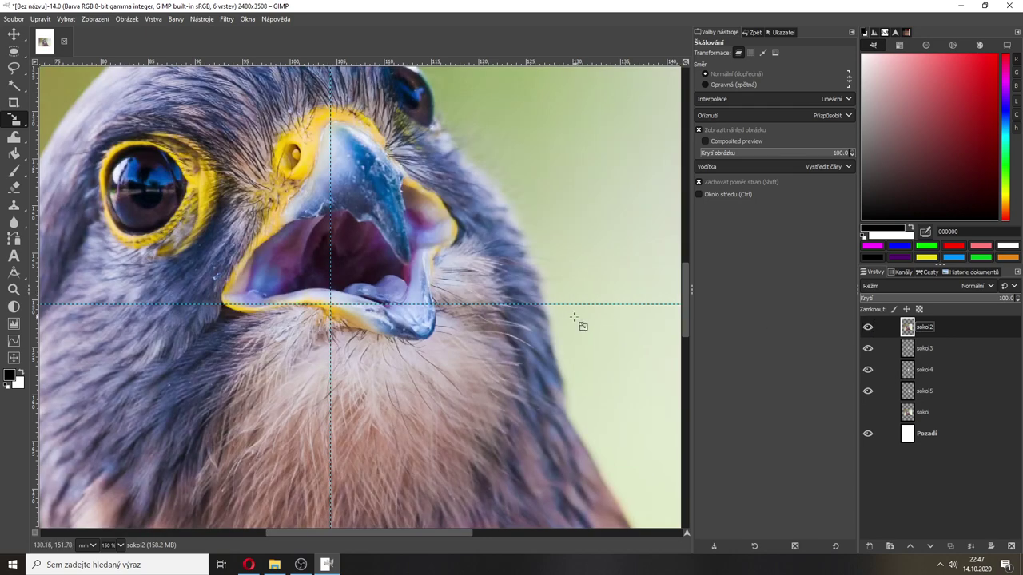
Step: Try to scale the sokol2 layer proportionally around its centre to about 28.2 × 18.8 mm
scroll(505, 356, down, 2)
scroll(503, 358, down, 2)
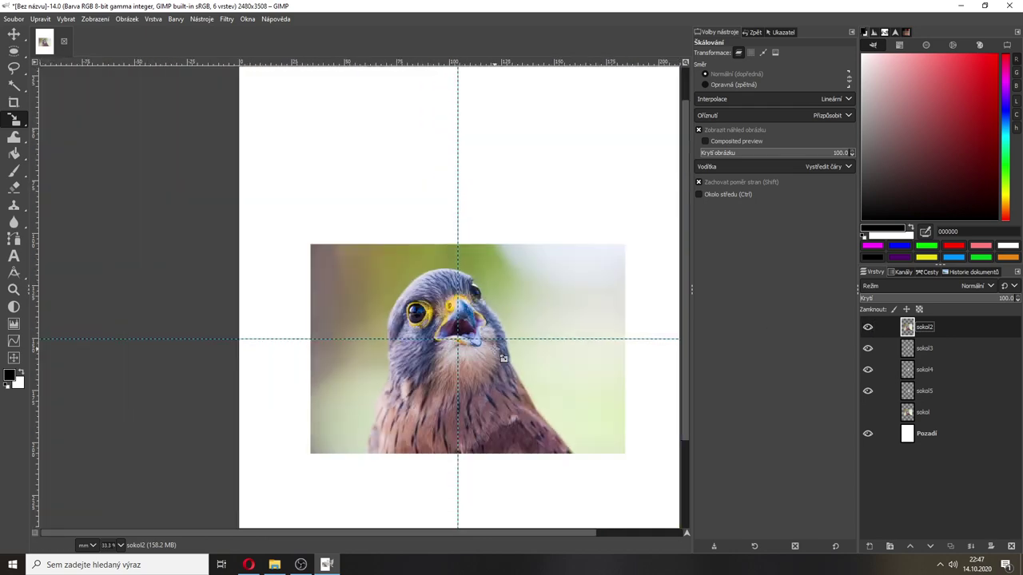
click(503, 358)
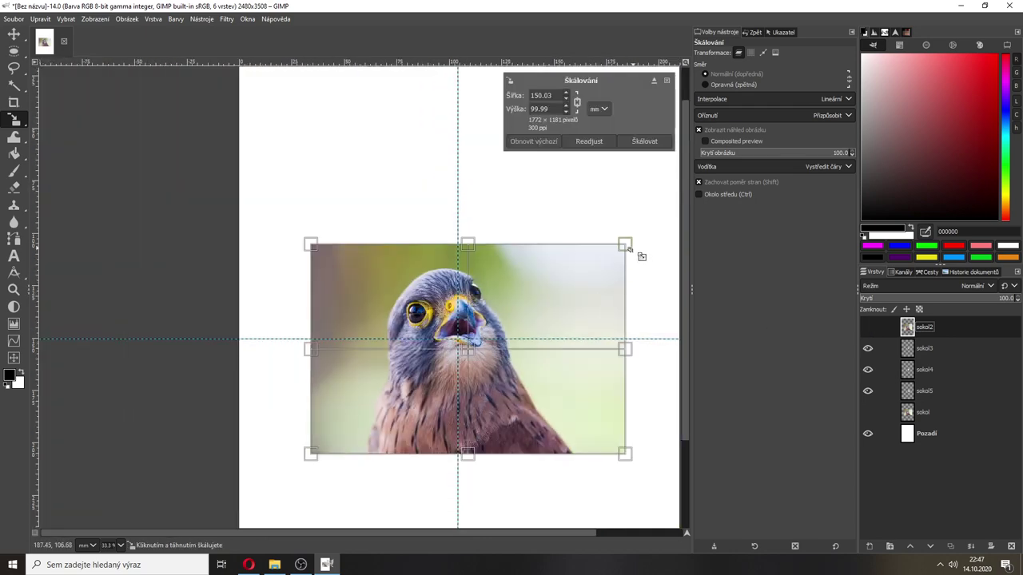
drag(594, 265, 349, 365)
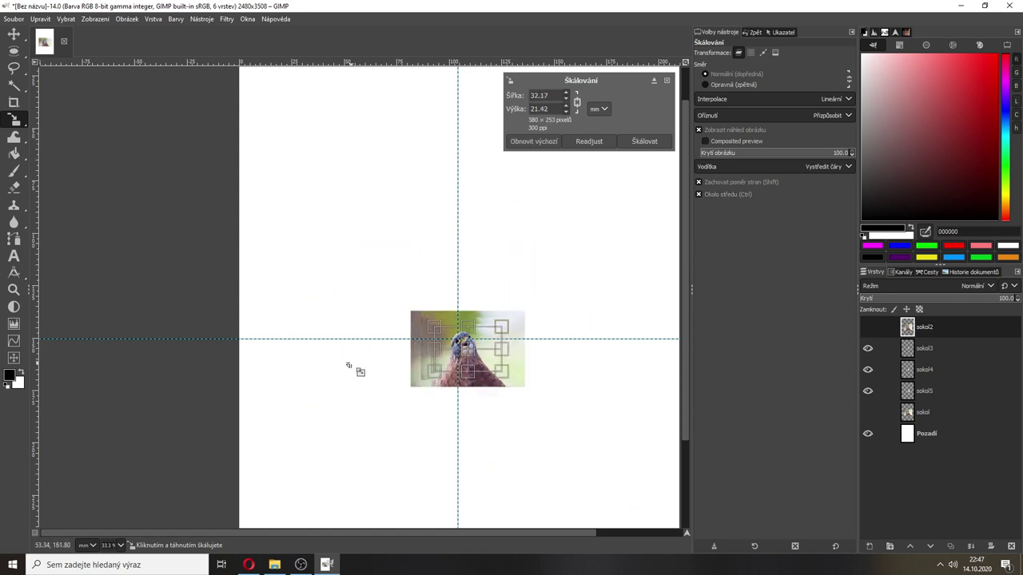
scroll(458, 432, up, 2)
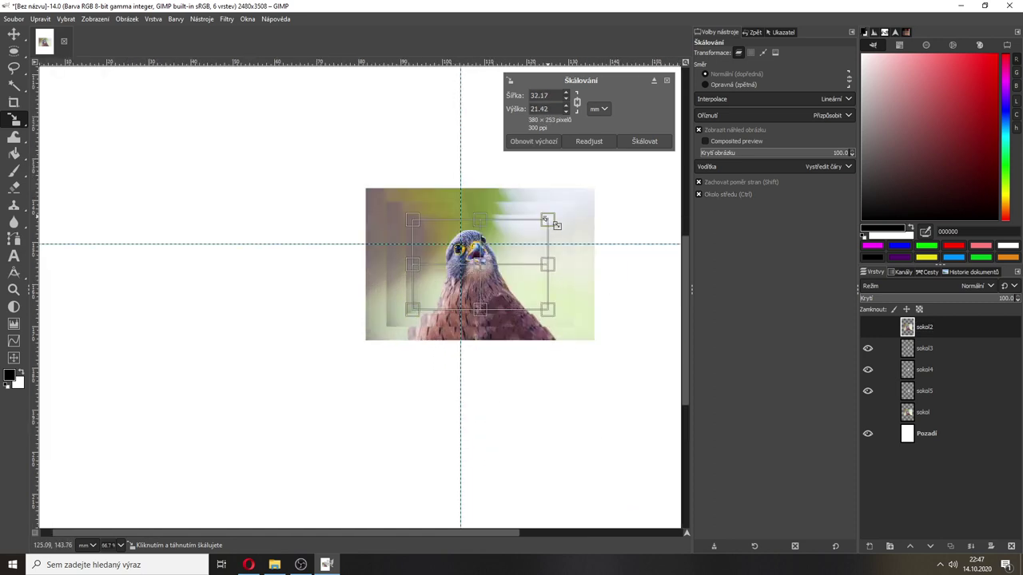
mouse_move(558, 226)
mouse_down()
mouse_move(534, 233)
mouse_move(542, 237)
mouse_up()
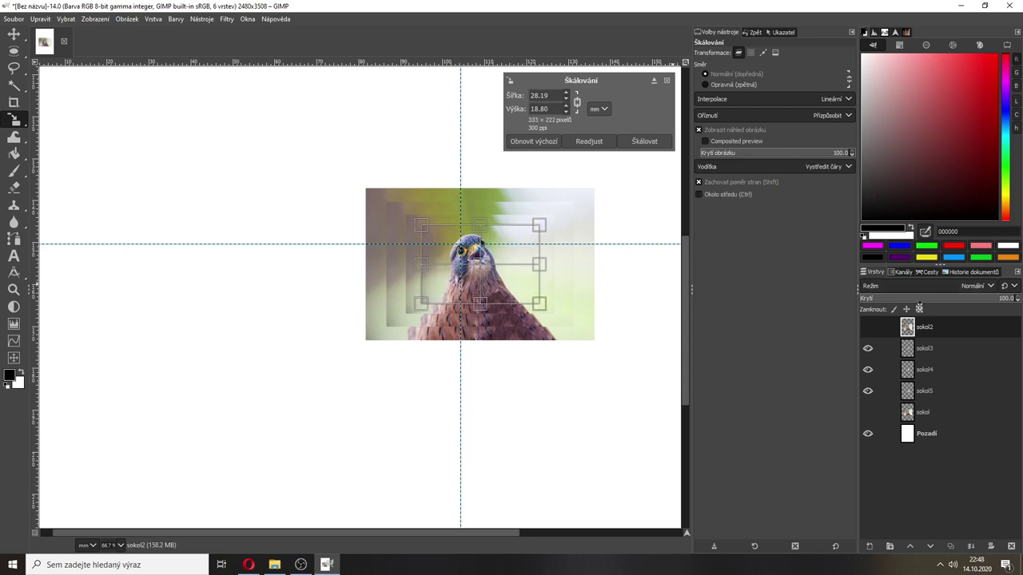
click(868, 328)
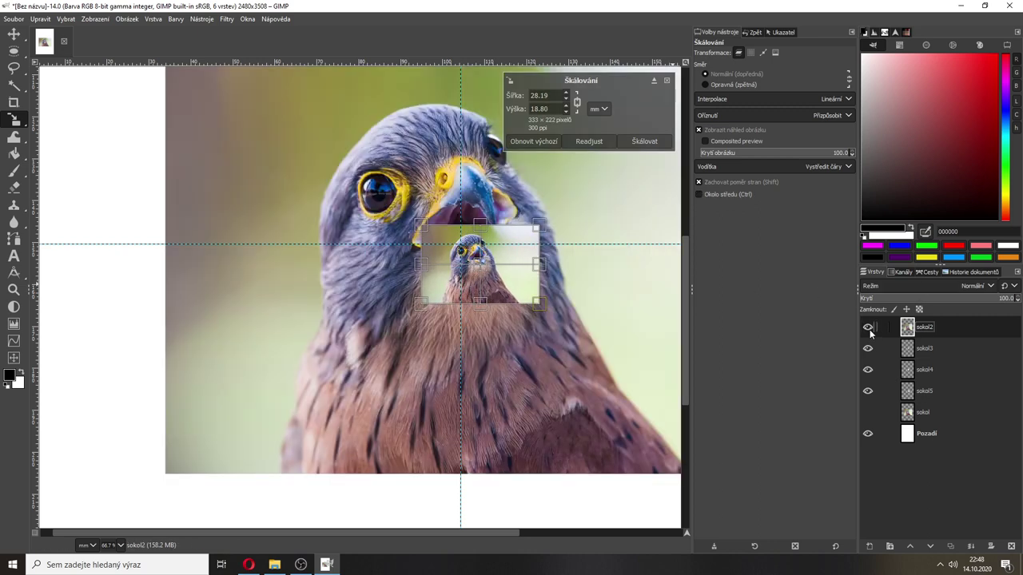
Step: Move the sokol layer to the top of the stack and try to scale it around its centre to about 79.6 × 53 mm
drag(923, 411, 917, 326)
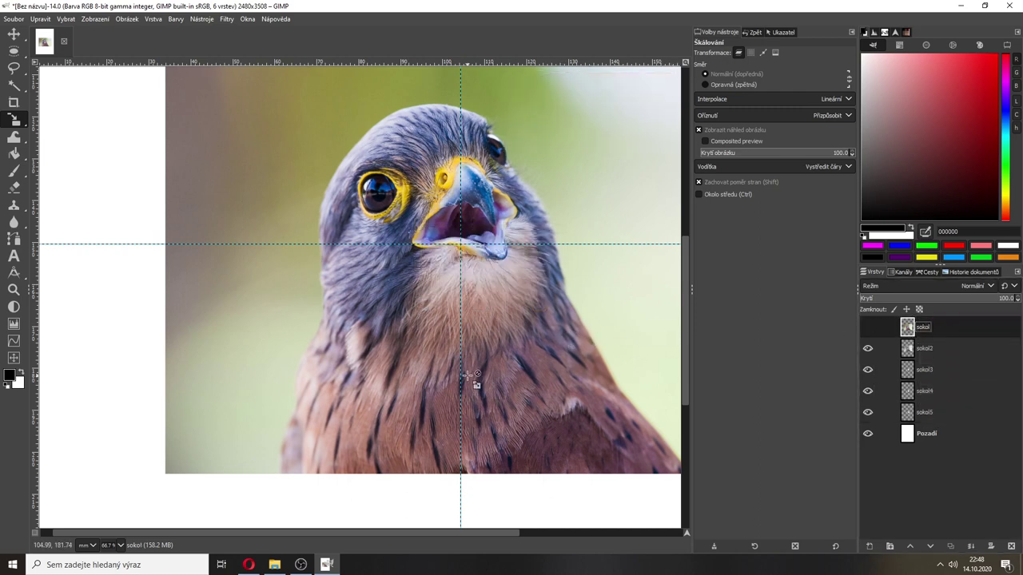
ctrl+scroll(523, 345, down, 2)
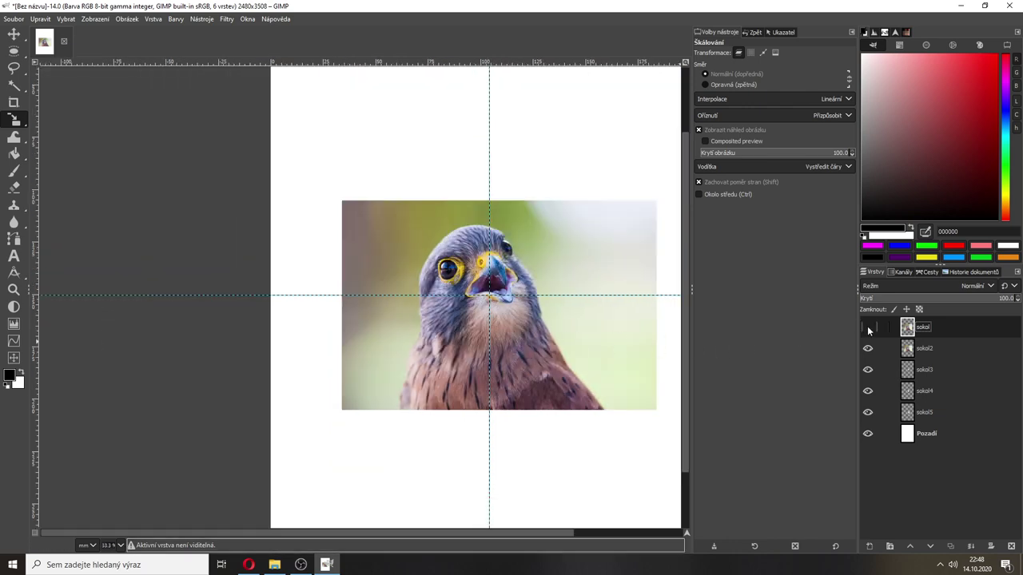
click(621, 242)
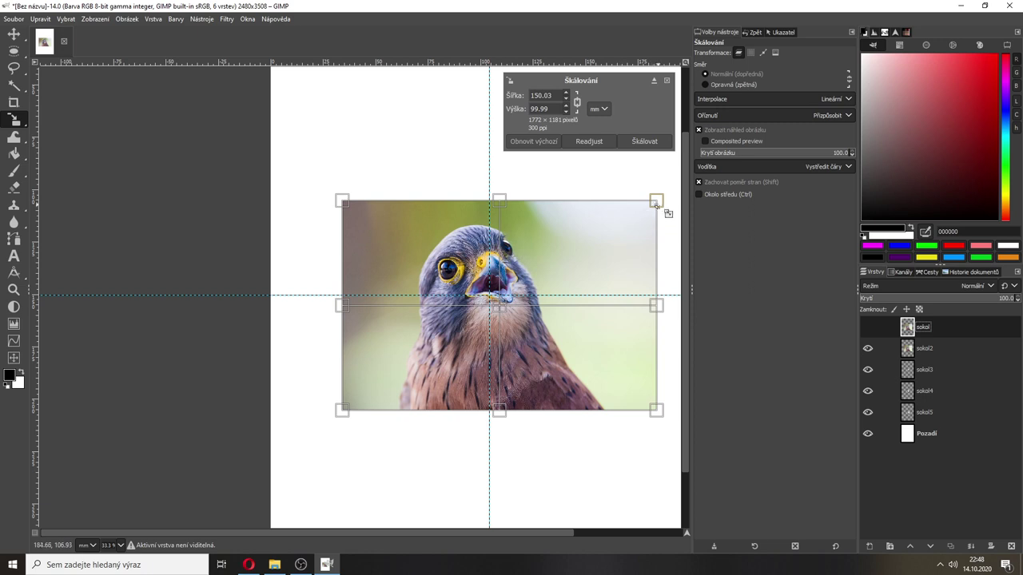
drag(658, 208, 513, 305)
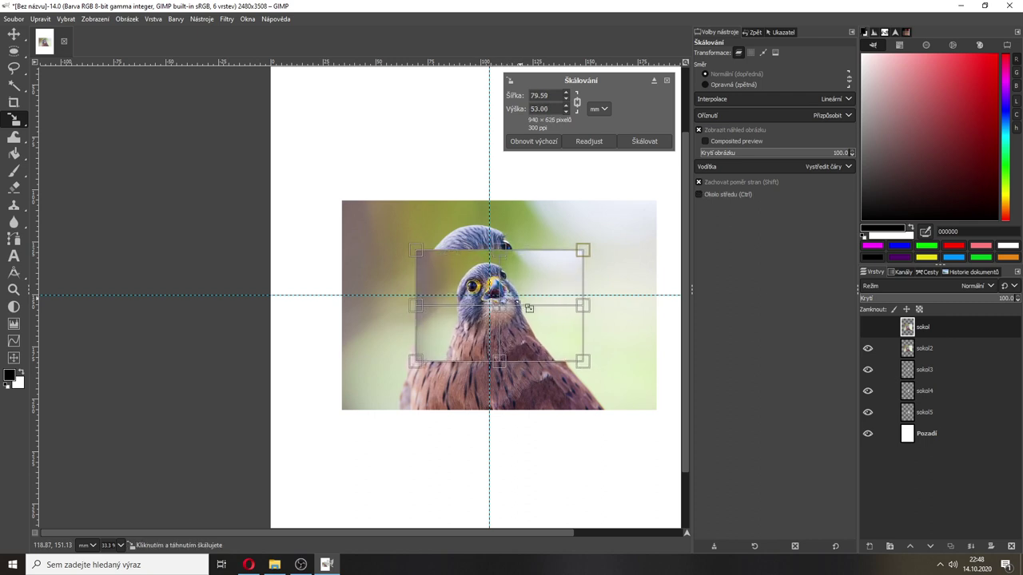
key(Return)
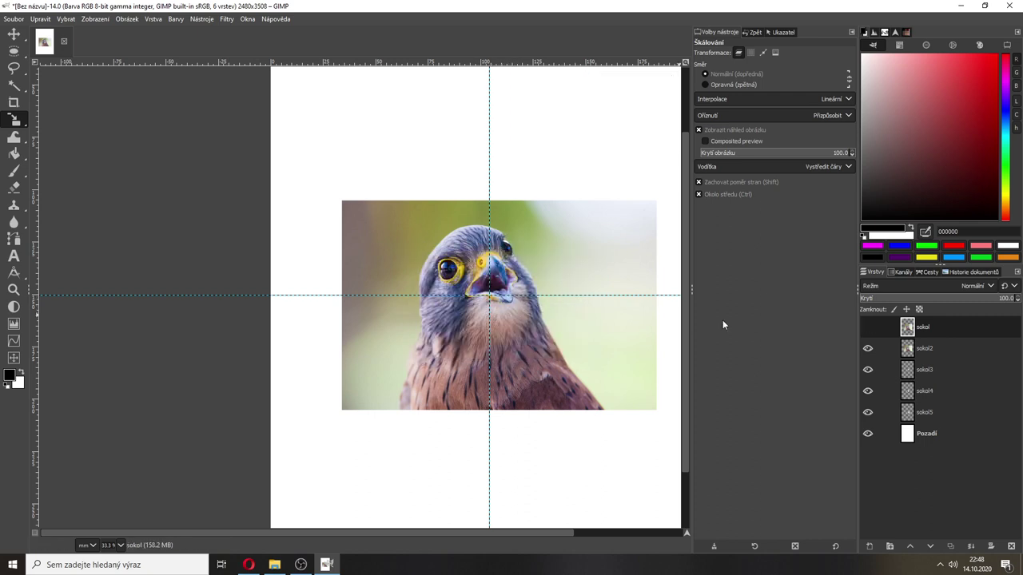
Step: Hide the sokol2 layer and move the sokol layer down to just above the Pozadí background layer
click(867, 350)
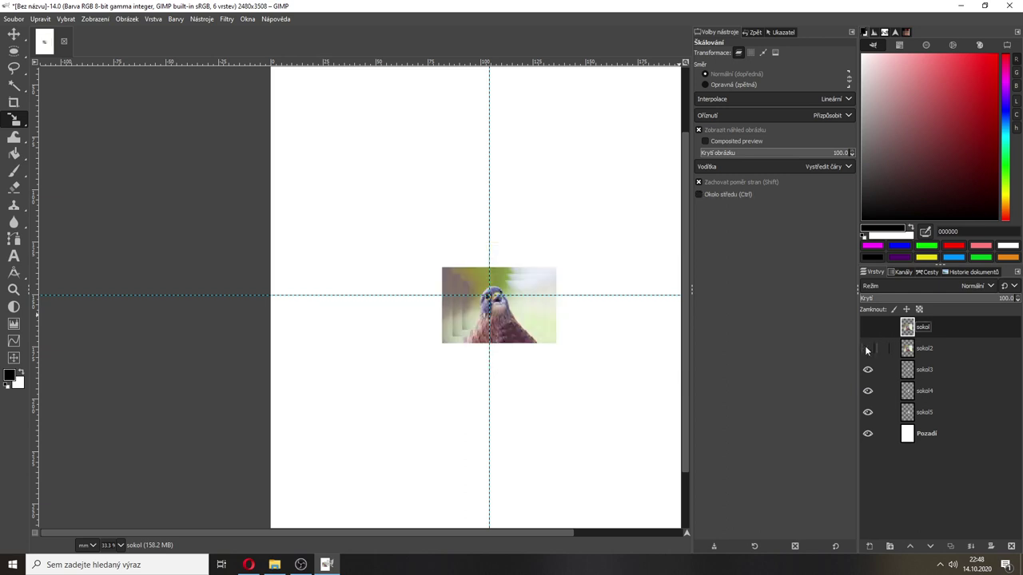
drag(912, 330, 901, 426)
Step: Scale the sokol2 layer proportionally around its centre to about 29.1 × 19.4 mm, inside the sokol3 photo
click(918, 329)
click(659, 275)
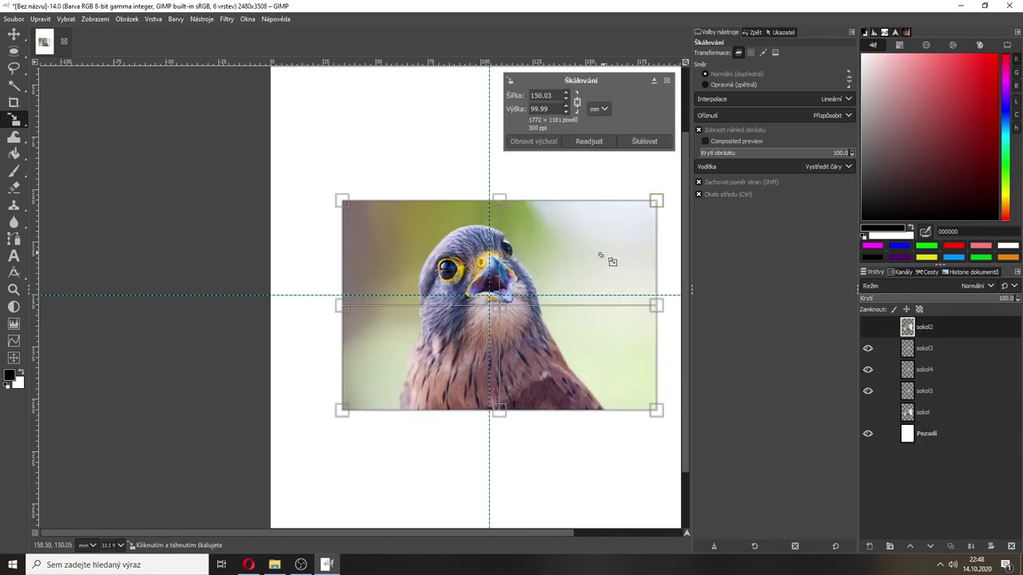
drag(658, 201, 573, 305)
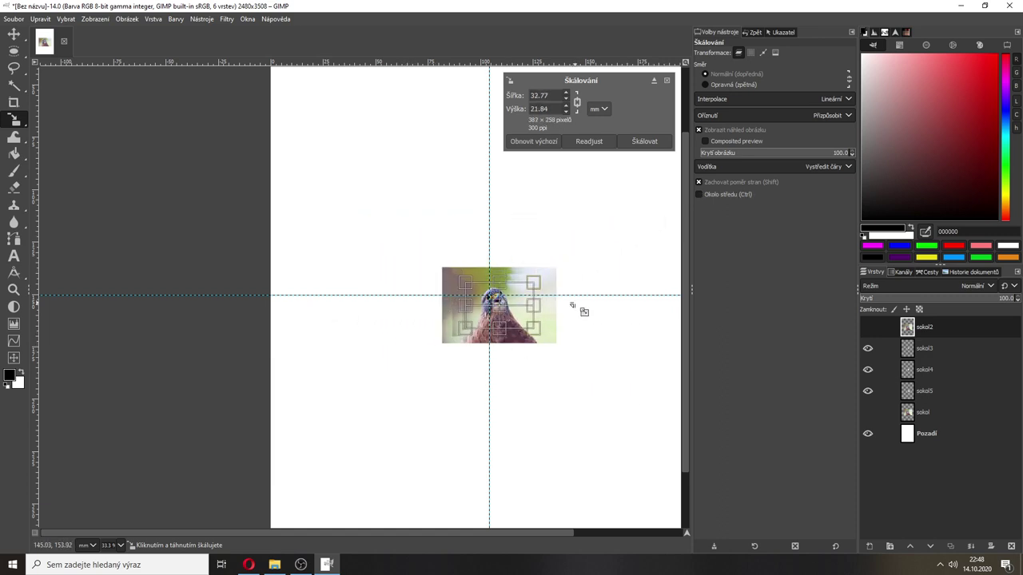
scroll(588, 431, up, 3)
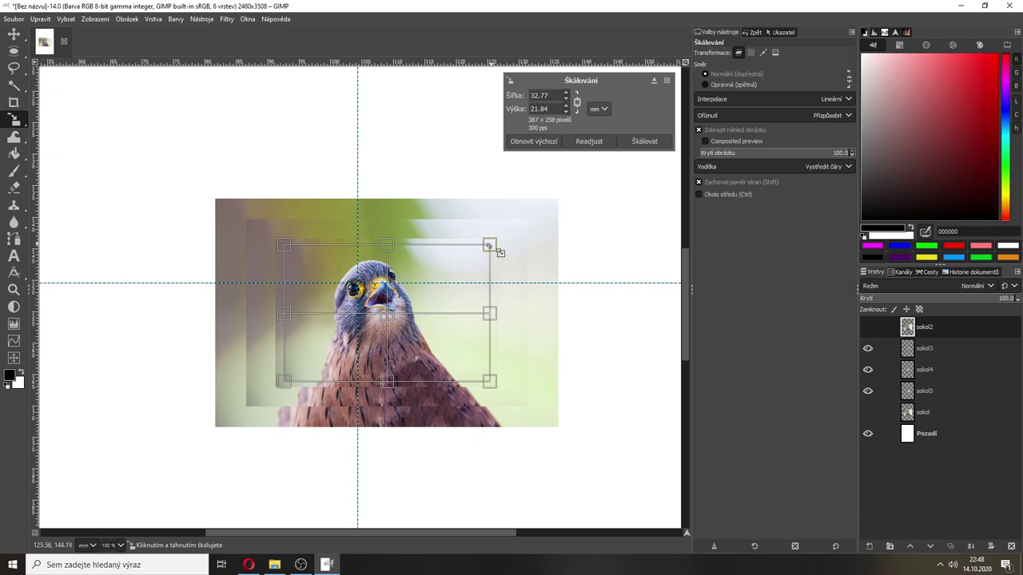
drag(499, 253, 500, 277)
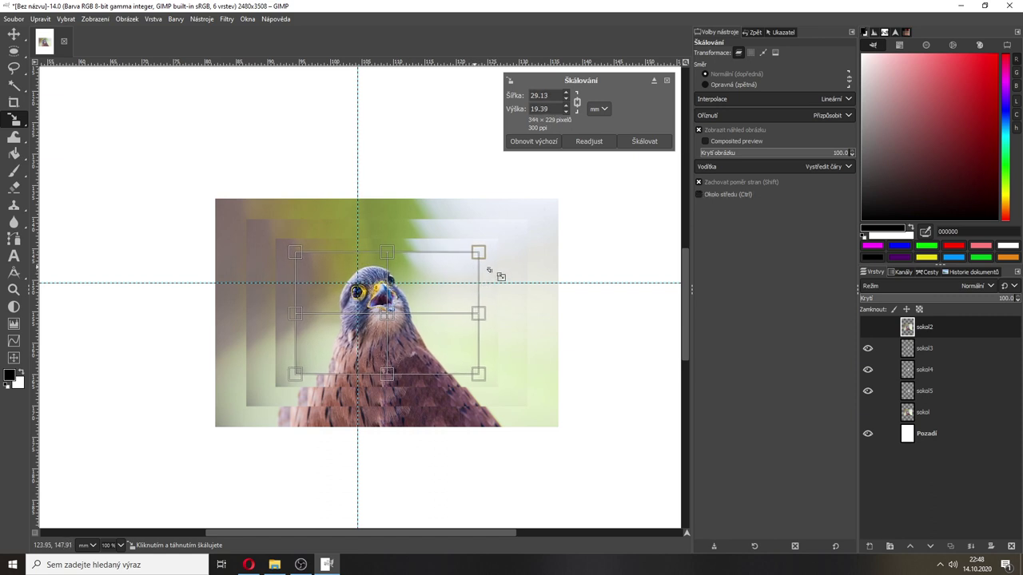
click(865, 327)
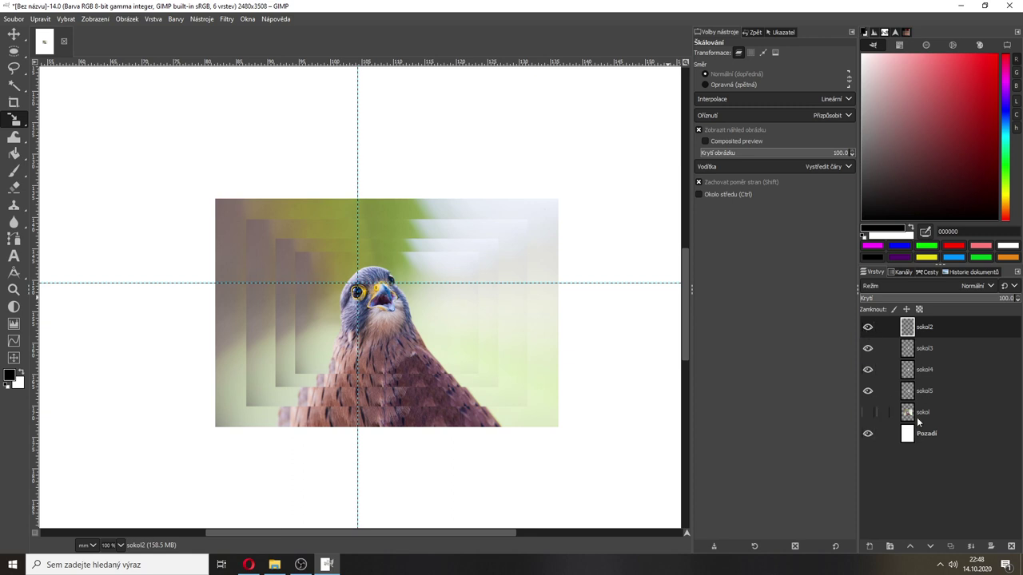
Step: Bring the sokol layer to the top, make it visible, and scale it proportionally around its centre to about 22.8 × 15.2 mm
drag(917, 422, 921, 329)
click(869, 327)
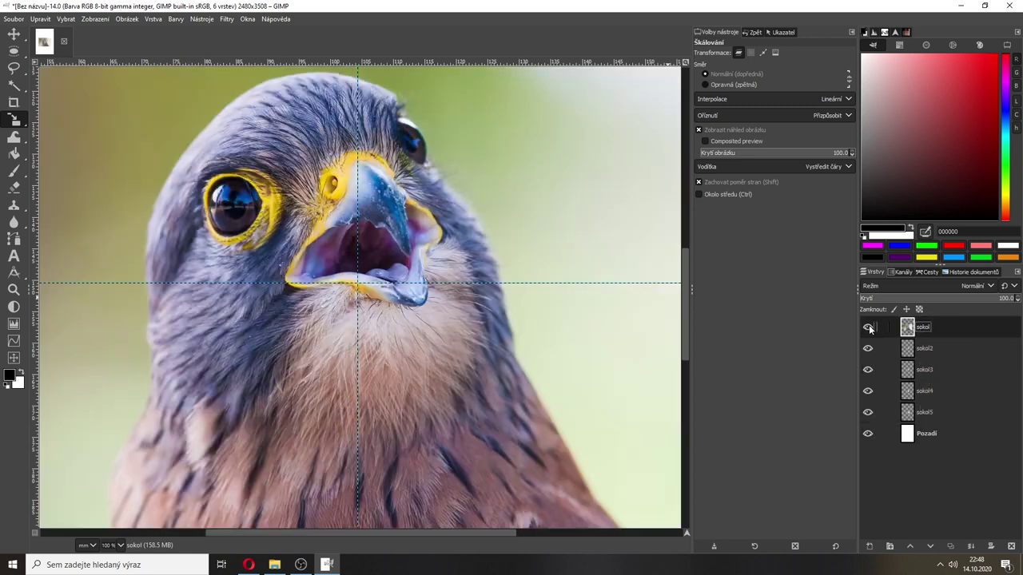
scroll(468, 348, down, 3)
click(469, 348)
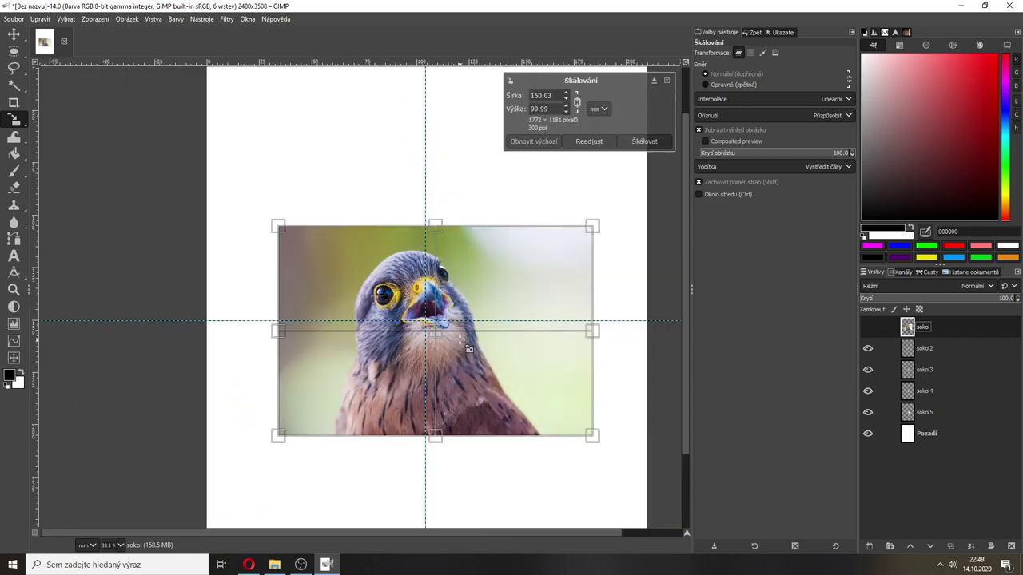
drag(593, 229, 303, 366)
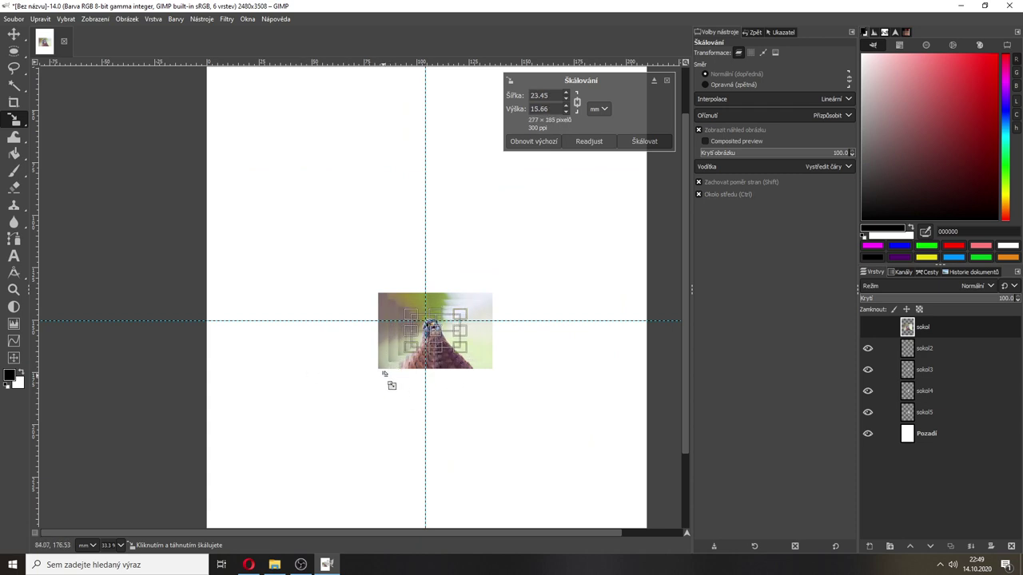
scroll(383, 381, up, 1)
scroll(472, 282, up, 2)
scroll(466, 280, up, 2)
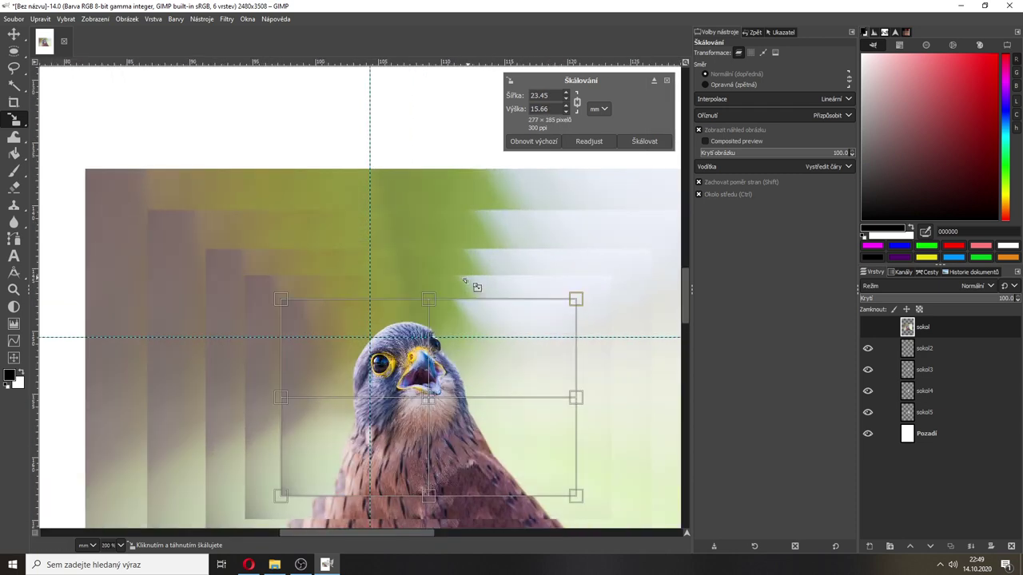
mouse_move(577, 298)
mouse_down()
mouse_move(520, 339)
mouse_move(570, 313)
mouse_up()
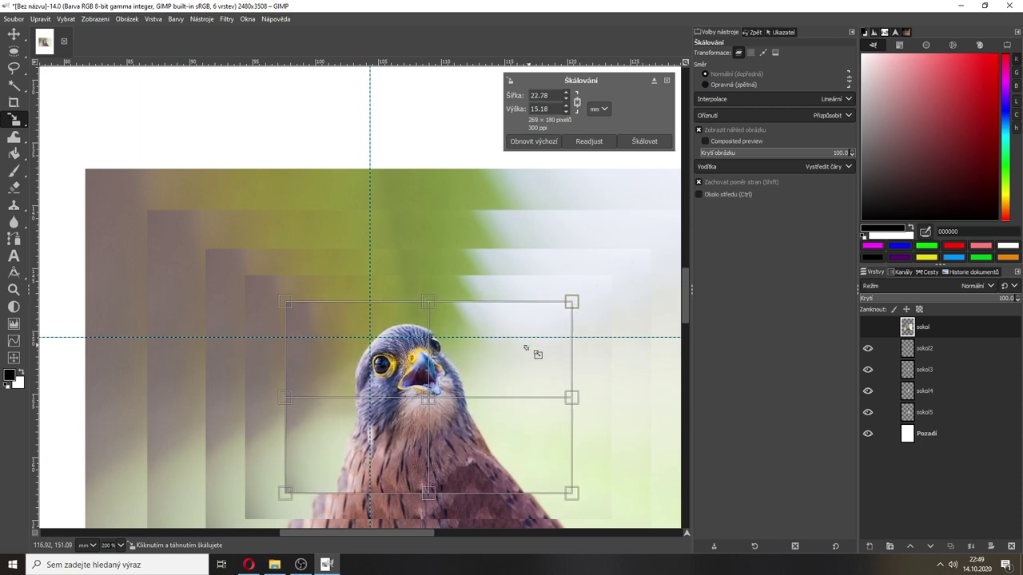
key(Return)
scroll(553, 338, down, 2)
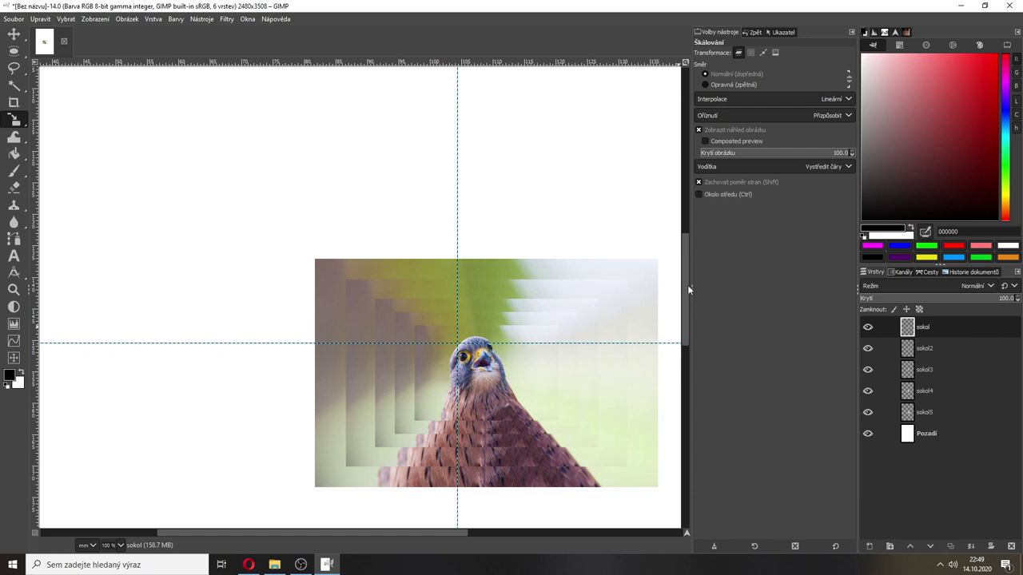
Step: Create a new layer group above the sokol layer and name it vršek
drag(687, 285, 687, 317)
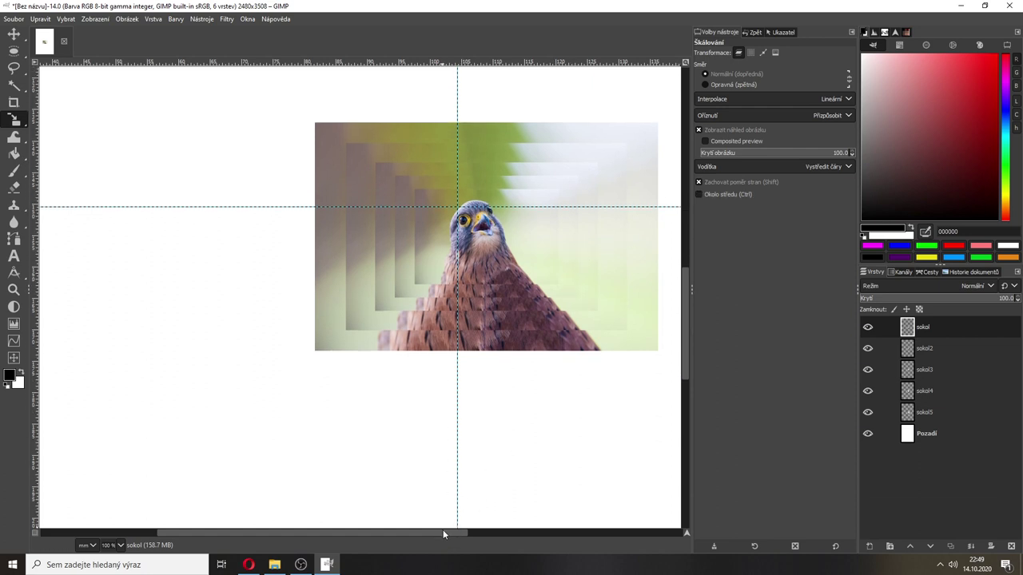
drag(443, 530, 499, 530)
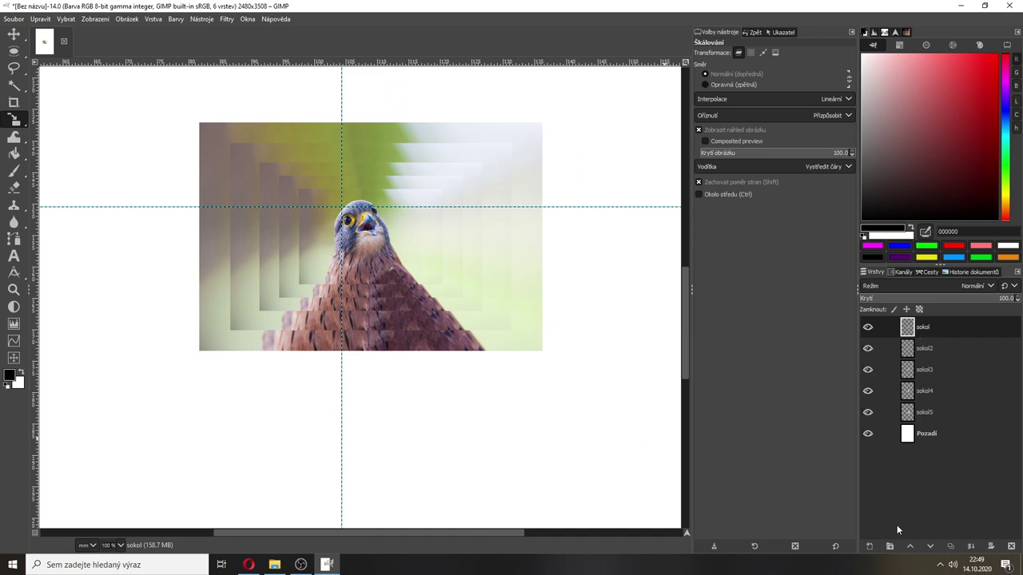
click(889, 548)
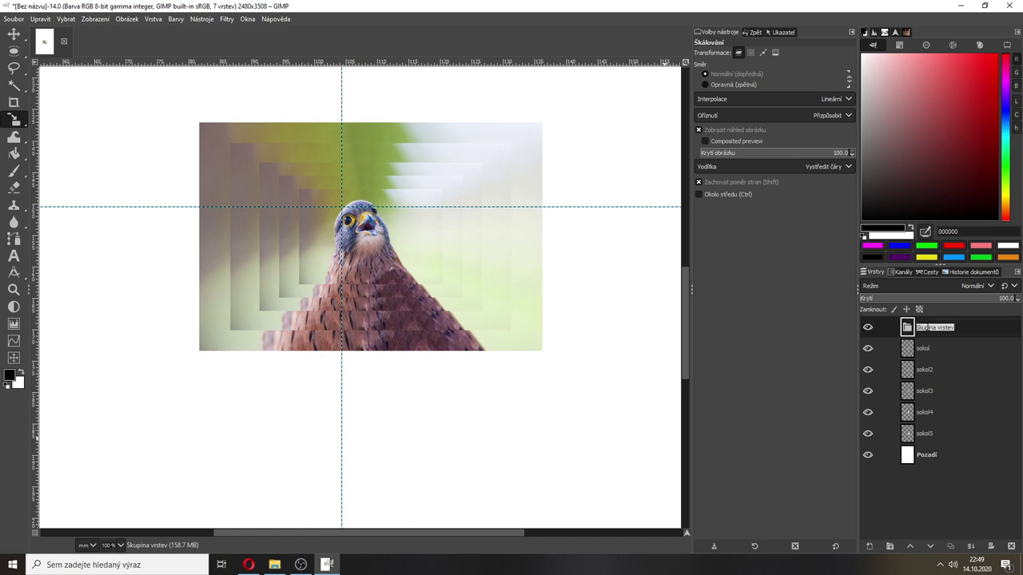
text(vršek)
key(Return)
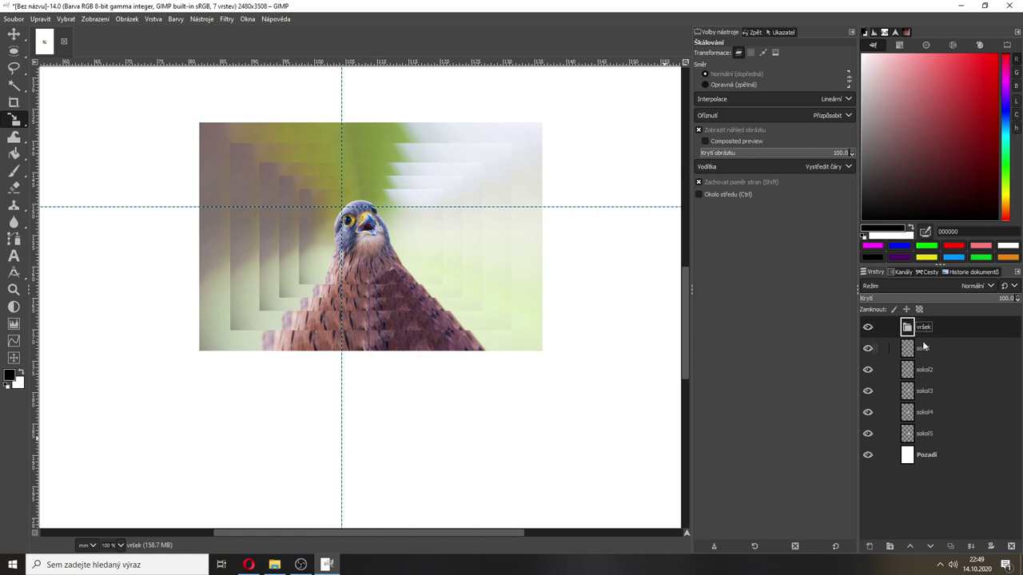
Step: Move the sokol, sokol2, sokol3, sokol4 and sokol5 layers into the vršek group and collapse the group
drag(917, 346, 917, 384)
drag(912, 420, 913, 386)
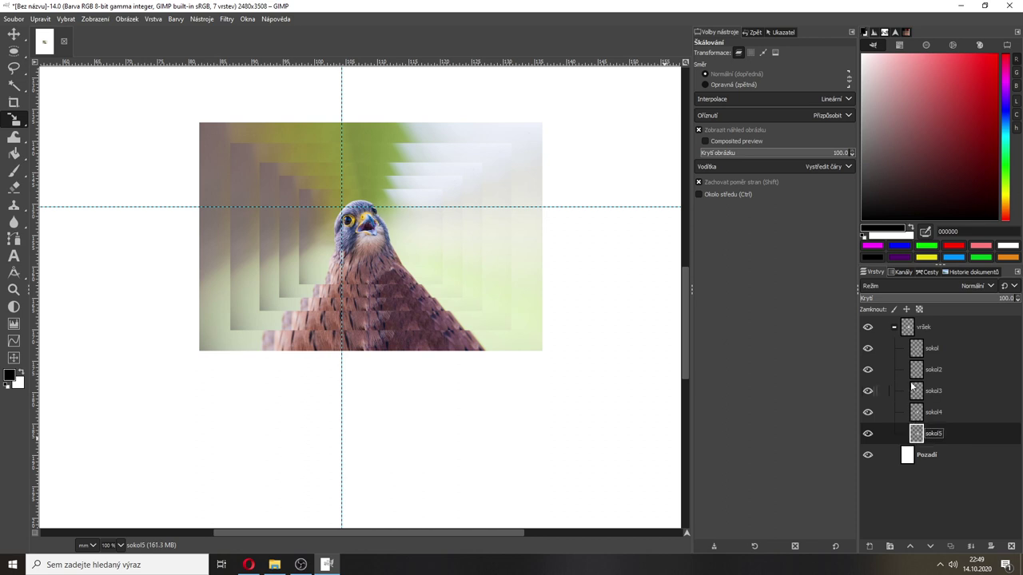
click(894, 328)
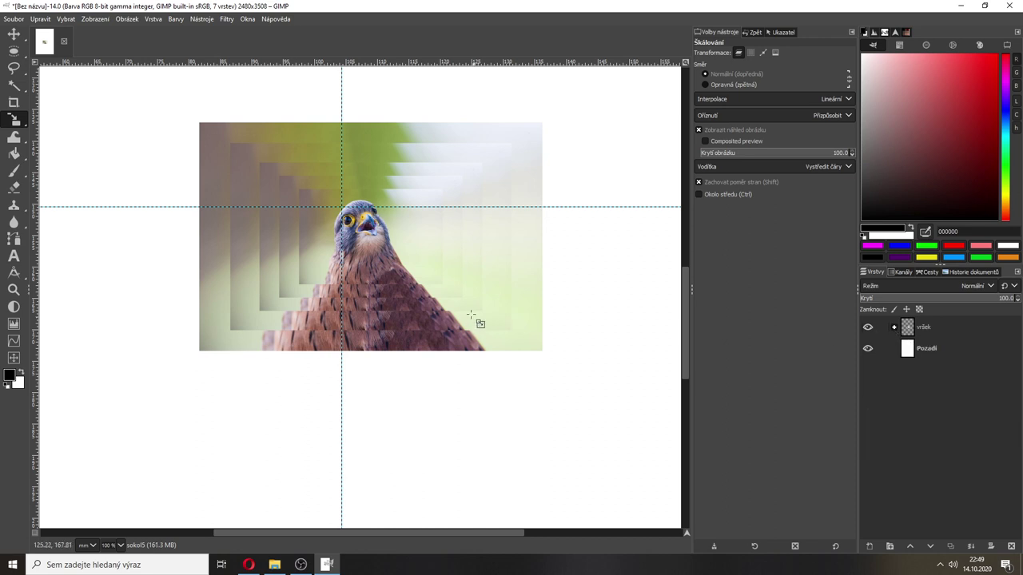
Step: Duplicate the vršek layer group and rename the copy spodek
right_click(904, 329)
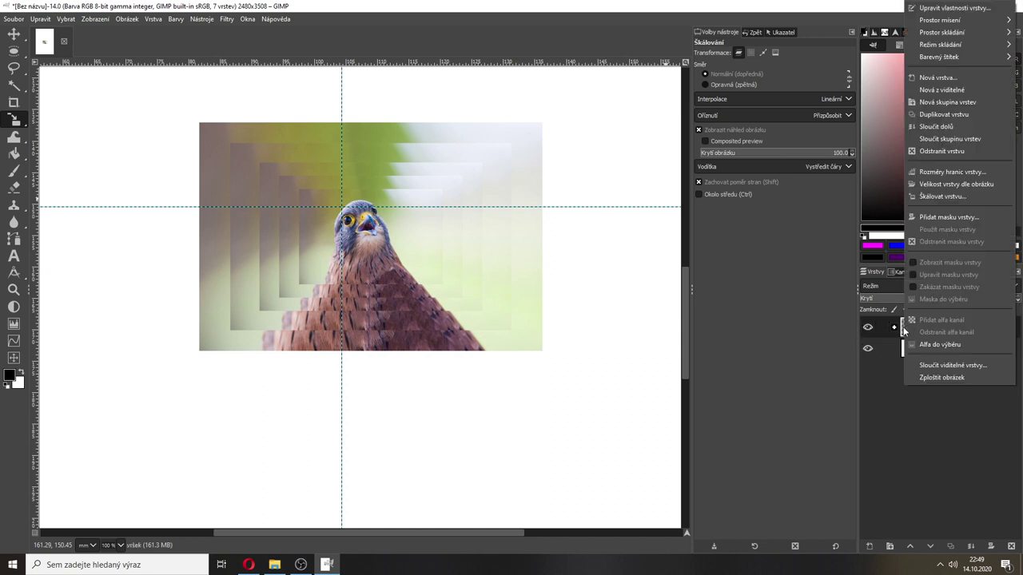
click(964, 116)
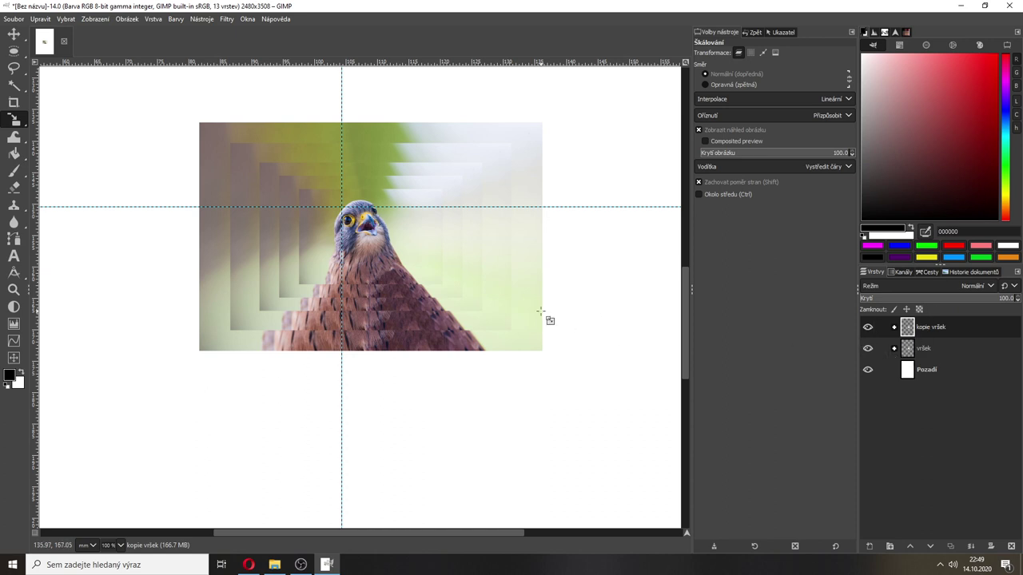
double_click(931, 329)
text(spode)
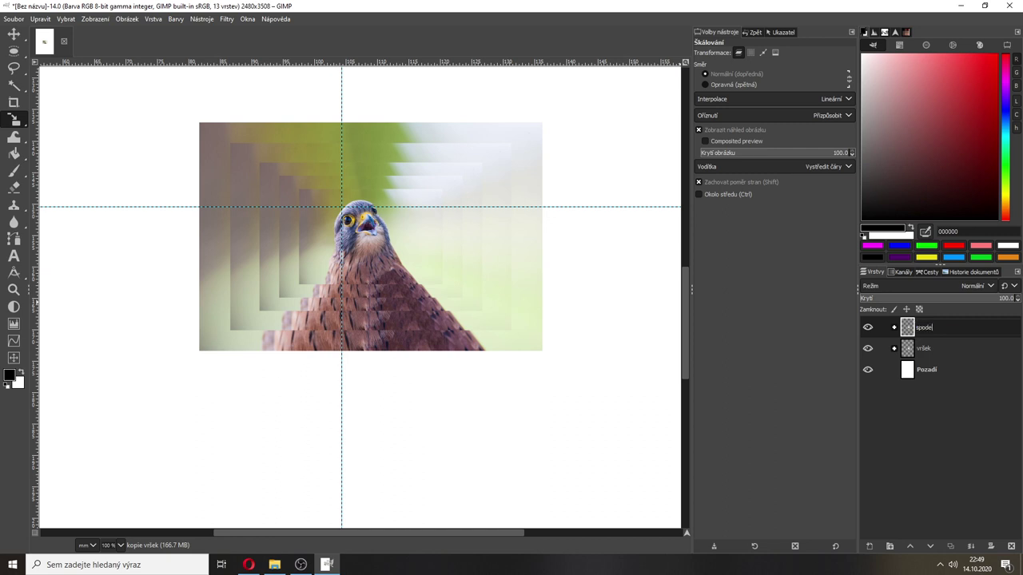
text(k)
key(Return)
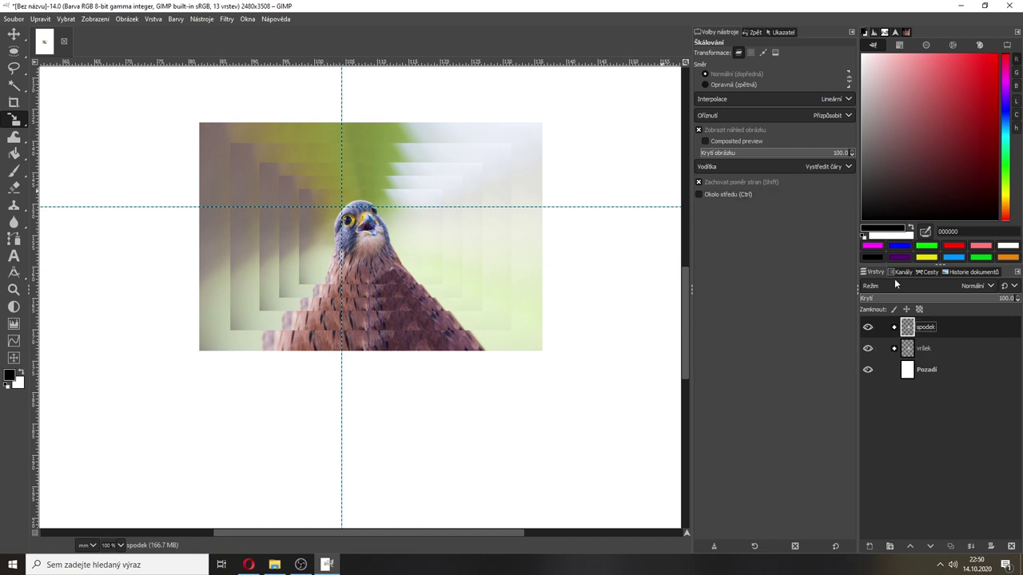
Step: Merge the spodek group and the vršek group each into a single layer
right_click(907, 332)
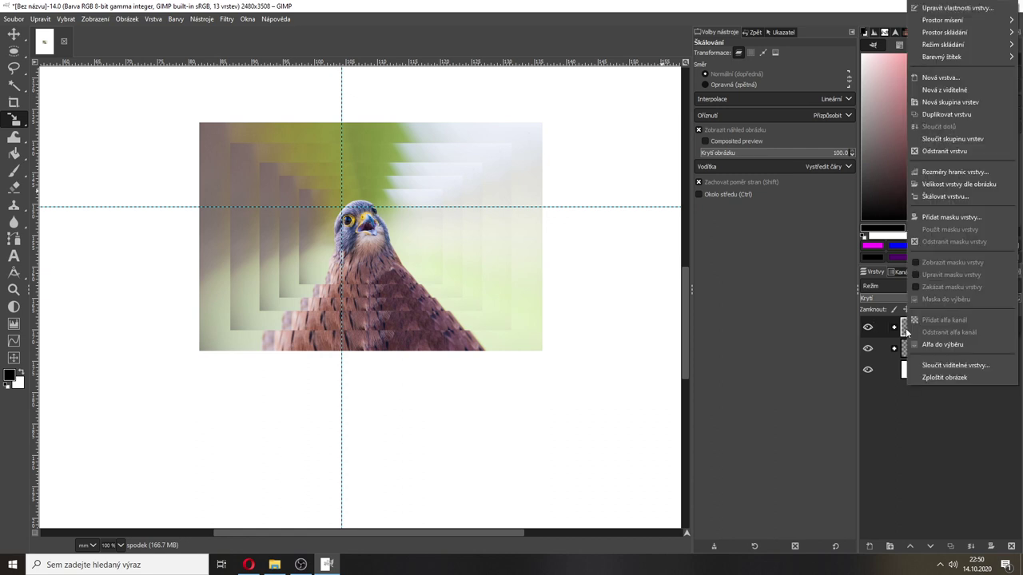
click(955, 143)
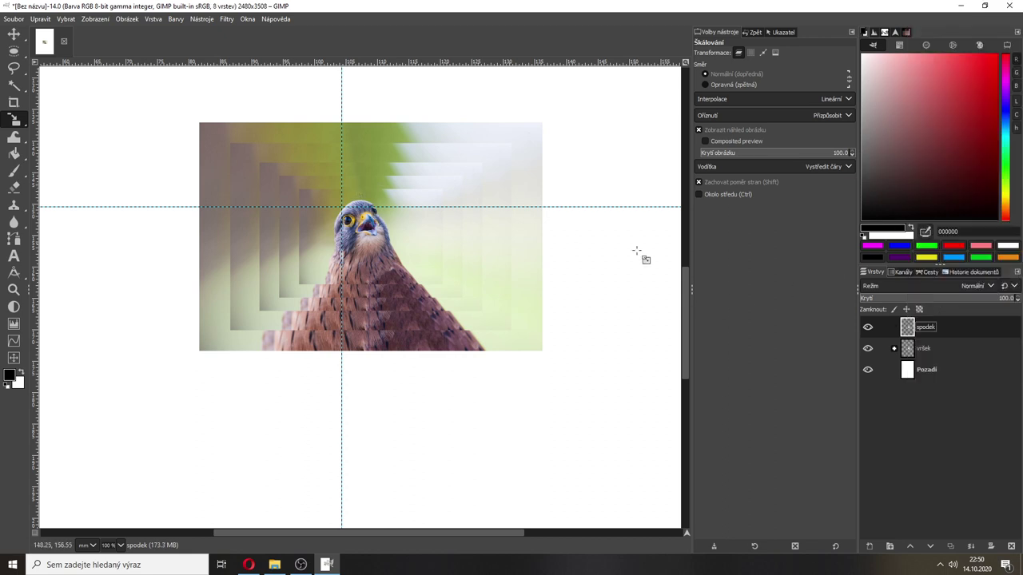
click(918, 351)
right_click(918, 351)
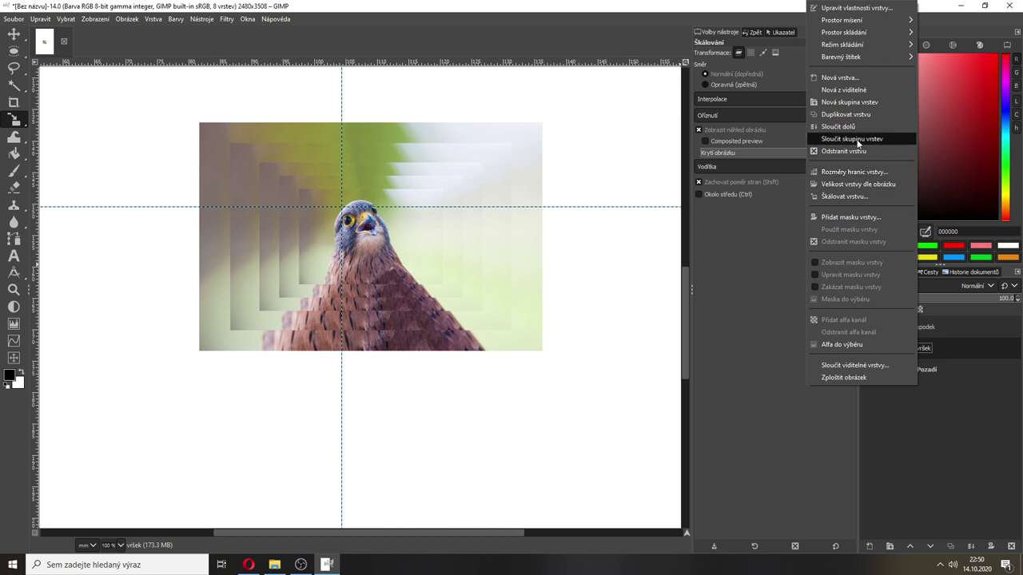
click(857, 139)
Step: Flip the spodek layer vertically so the falcon stands upside down
click(914, 329)
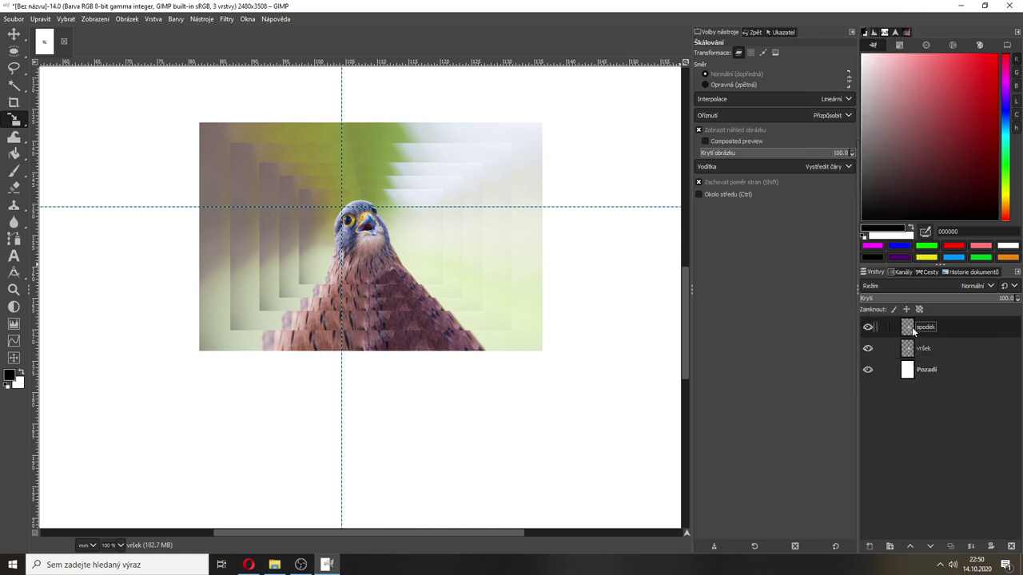
click(22, 39)
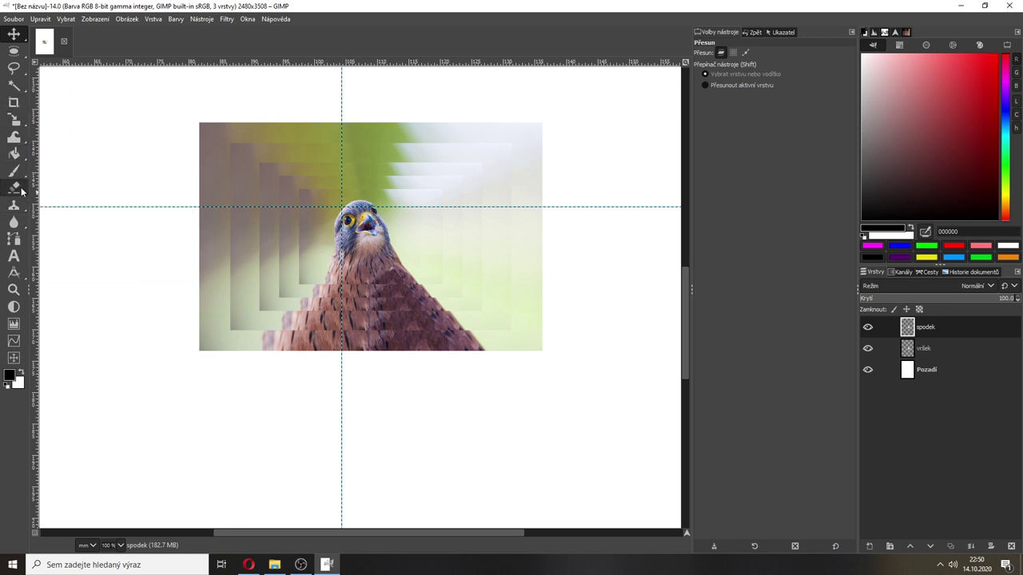
click(14, 122)
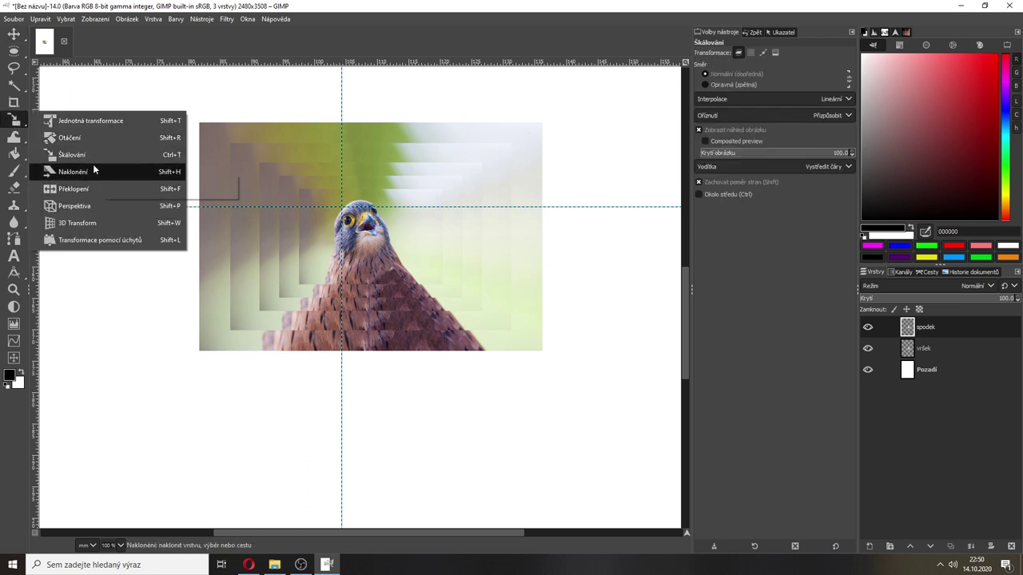
click(83, 189)
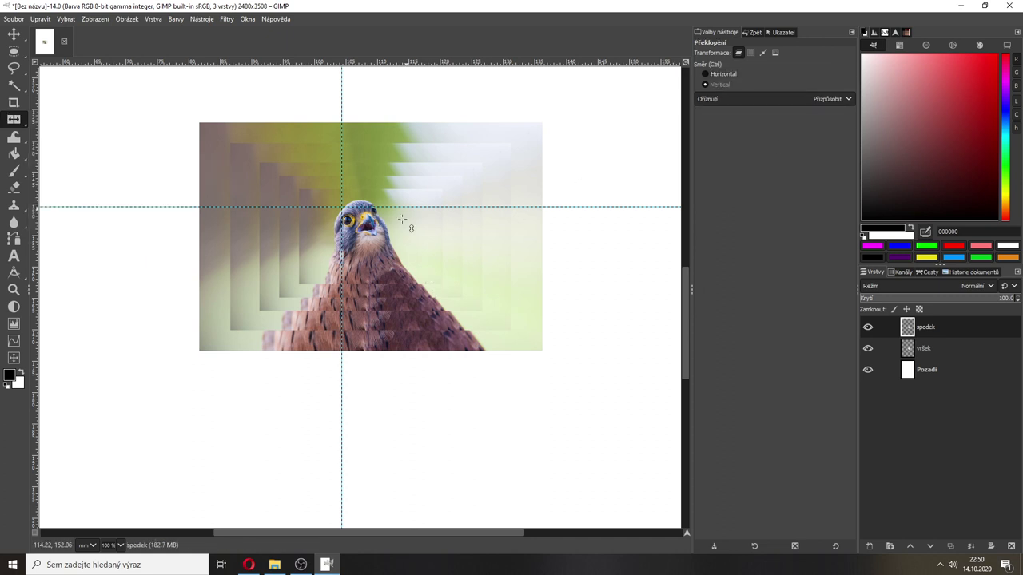
click(389, 243)
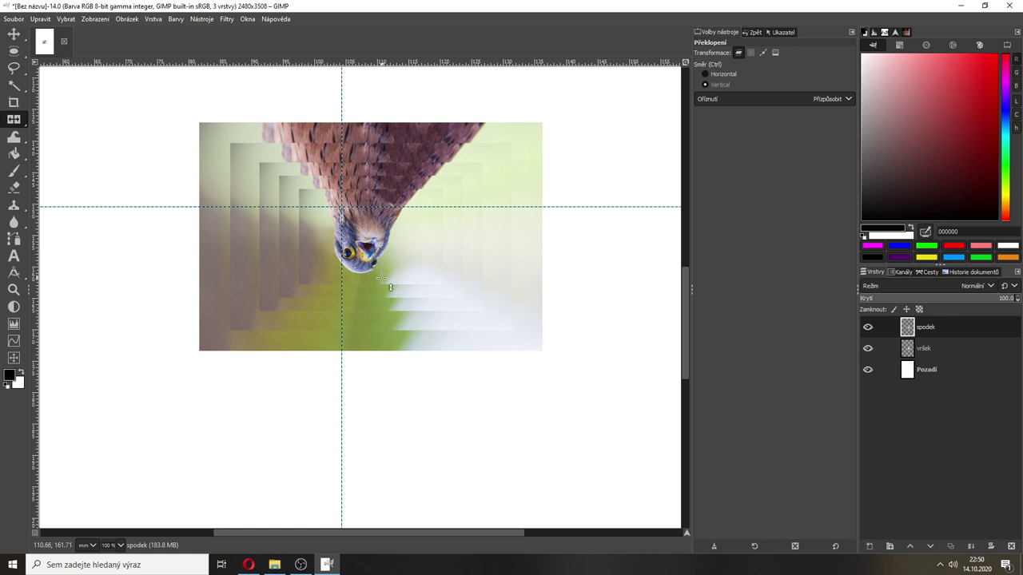
Step: Move the flipped spodek layer straight down so it joins the lower edge of the vršek image as a mirror image
click(16, 38)
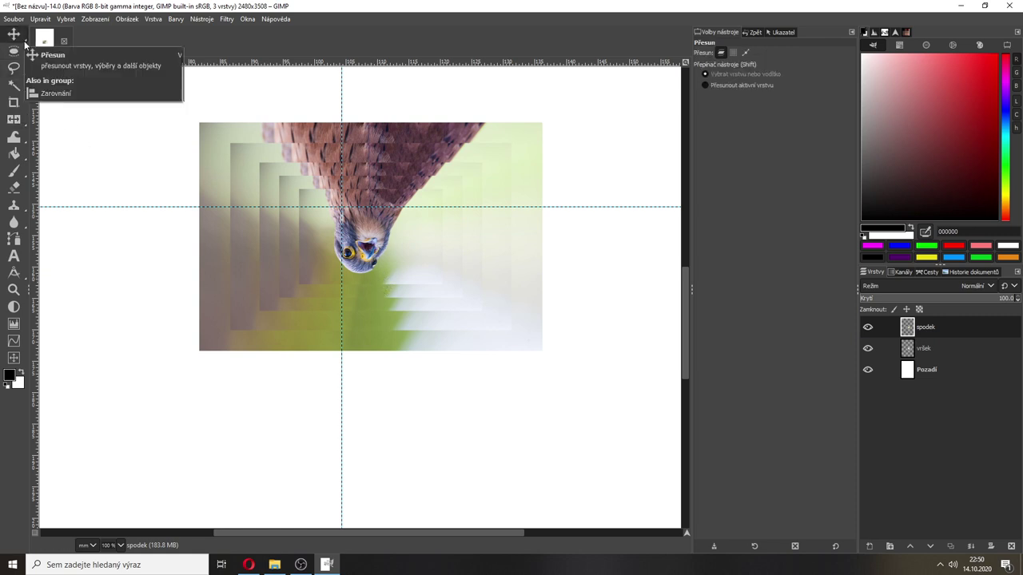
drag(391, 249, 386, 474)
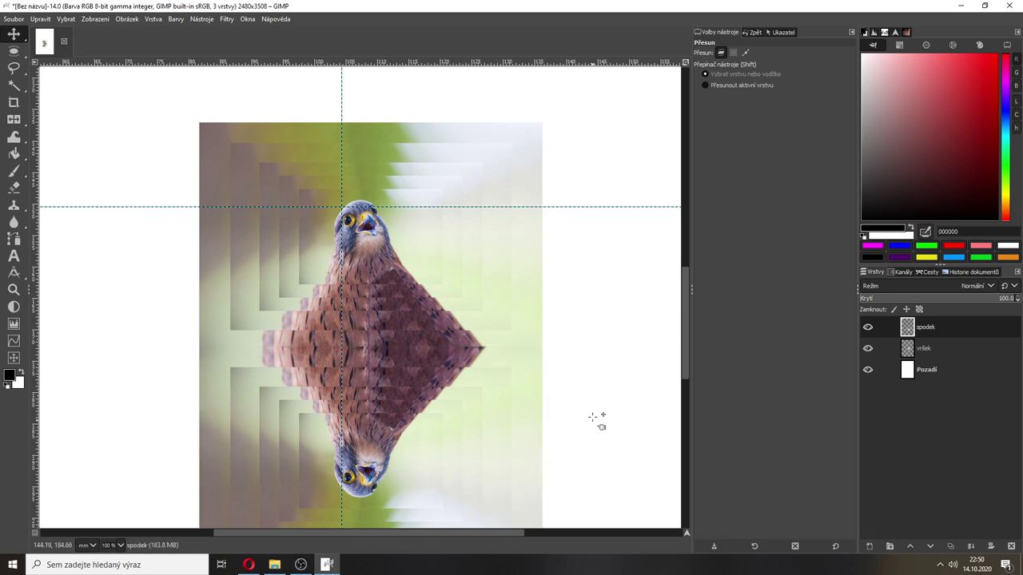
scroll(607, 350, down, 3)
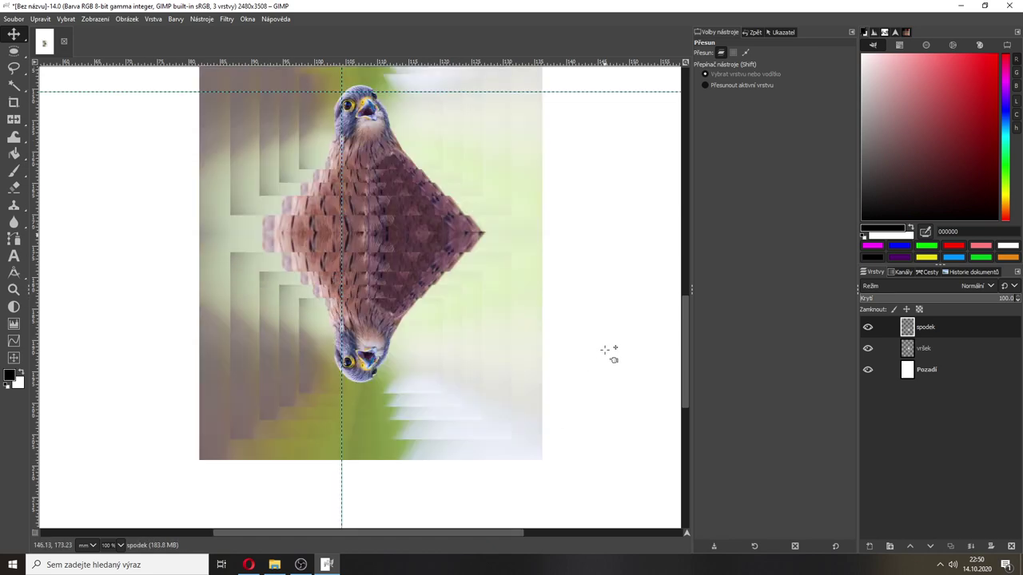
scroll(607, 344, up, 3)
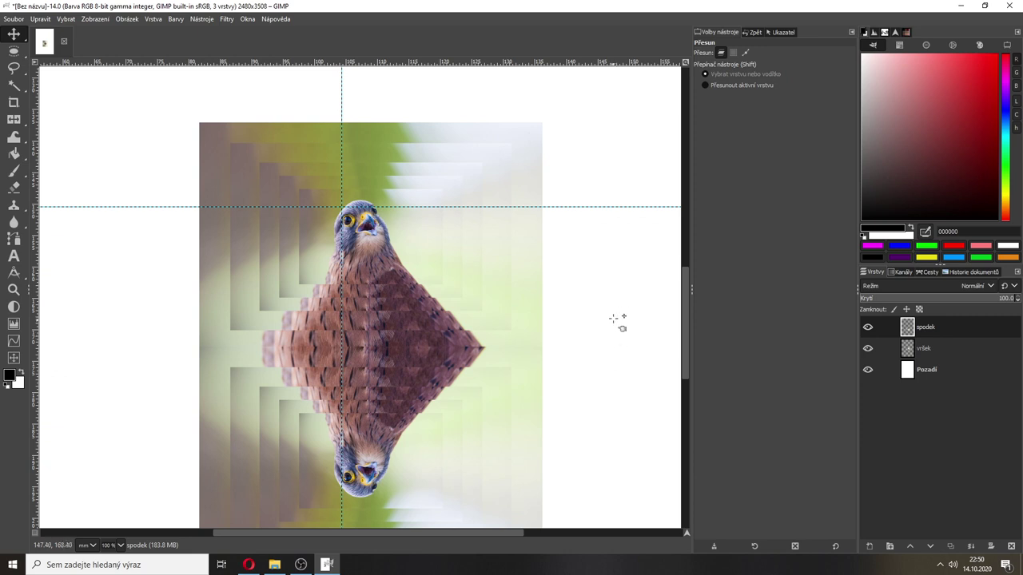
Step: Remove the horizontal guide crossing the upper falcon's head by moving it off the canvas
scroll(622, 320, down, 1)
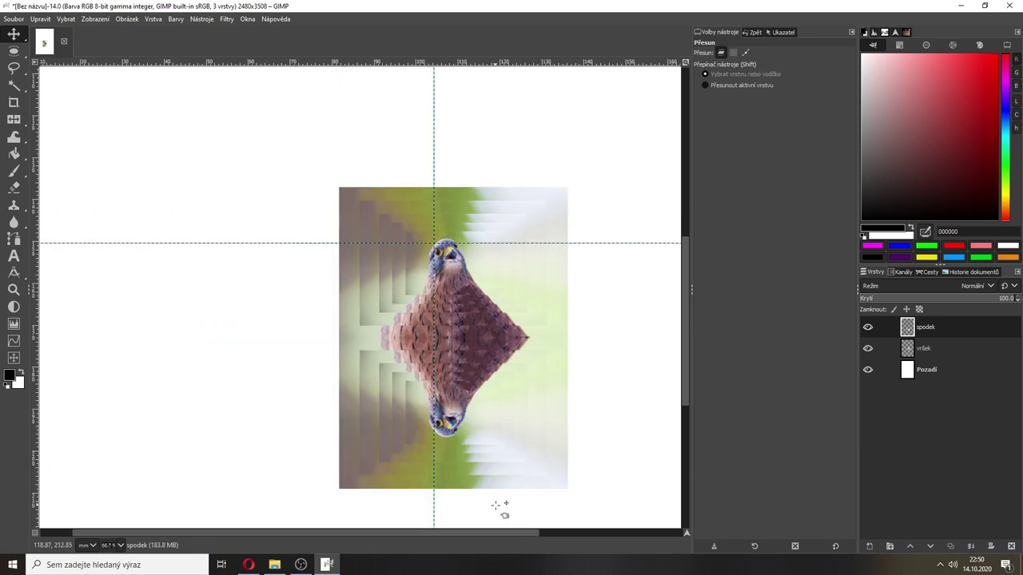
drag(512, 535, 552, 536)
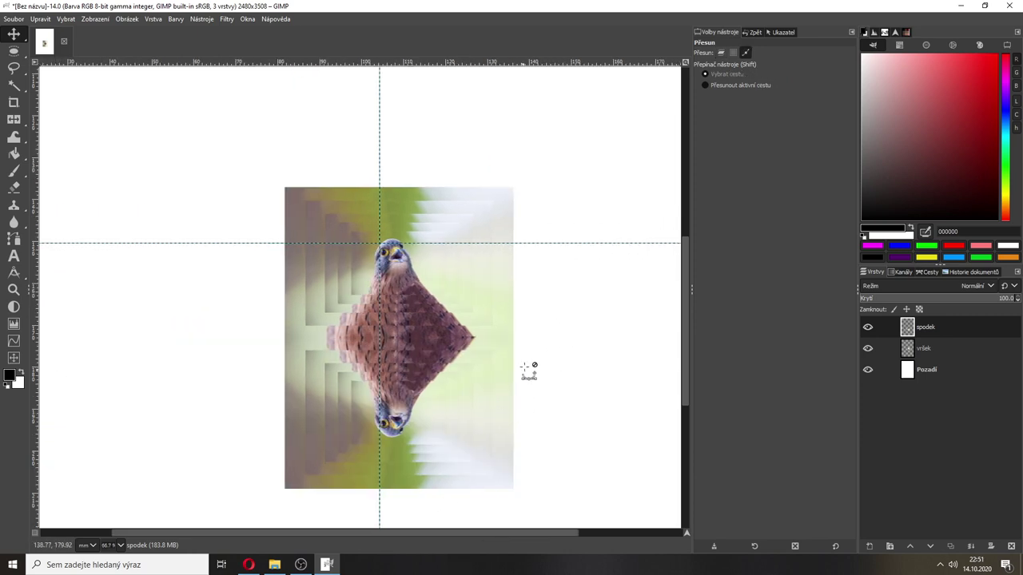
scroll(535, 361, up, 1)
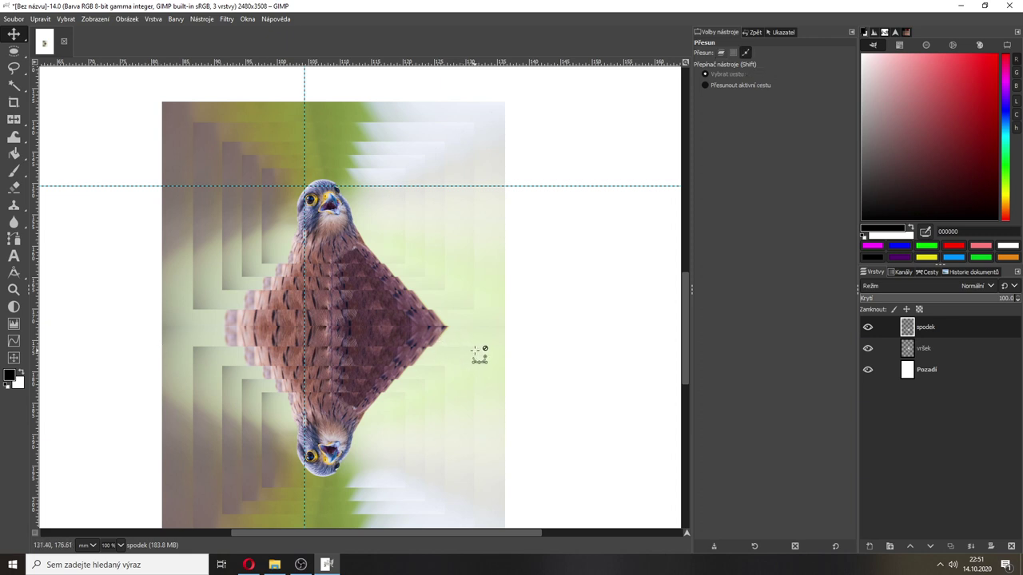
scroll(483, 348, down, 1)
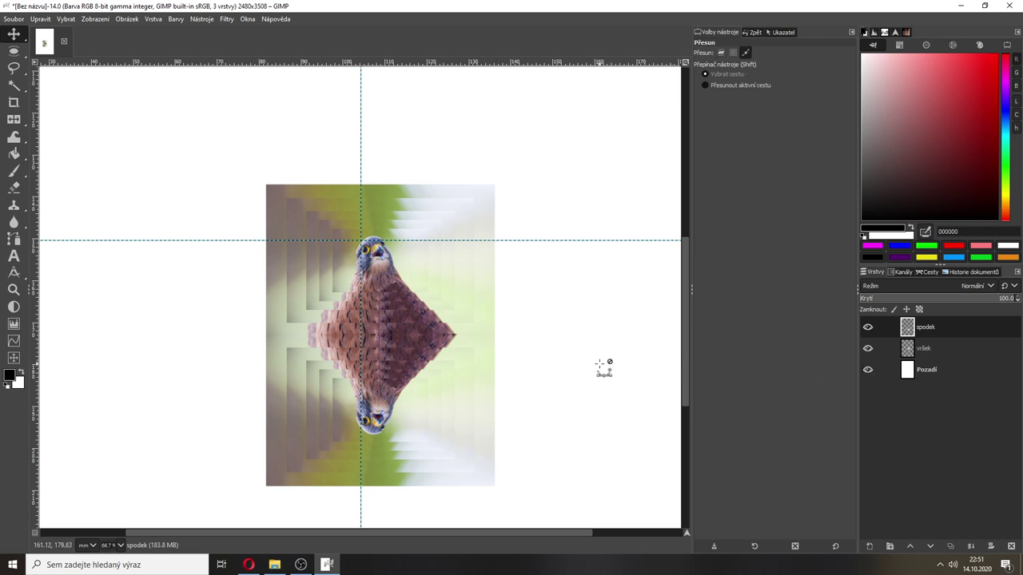
scroll(604, 364, down, 1)
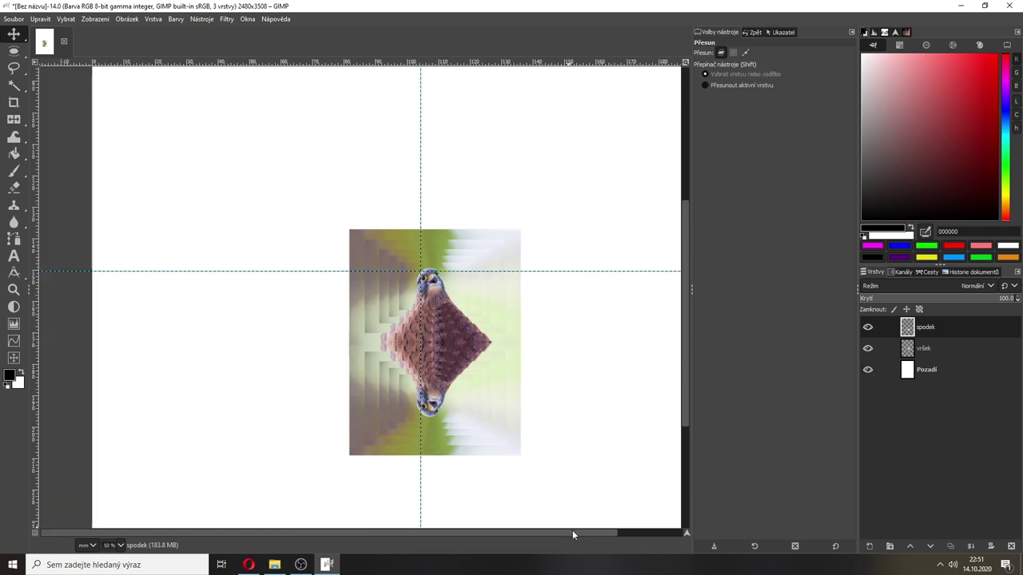
drag(572, 530, 682, 431)
drag(689, 394, 685, 410)
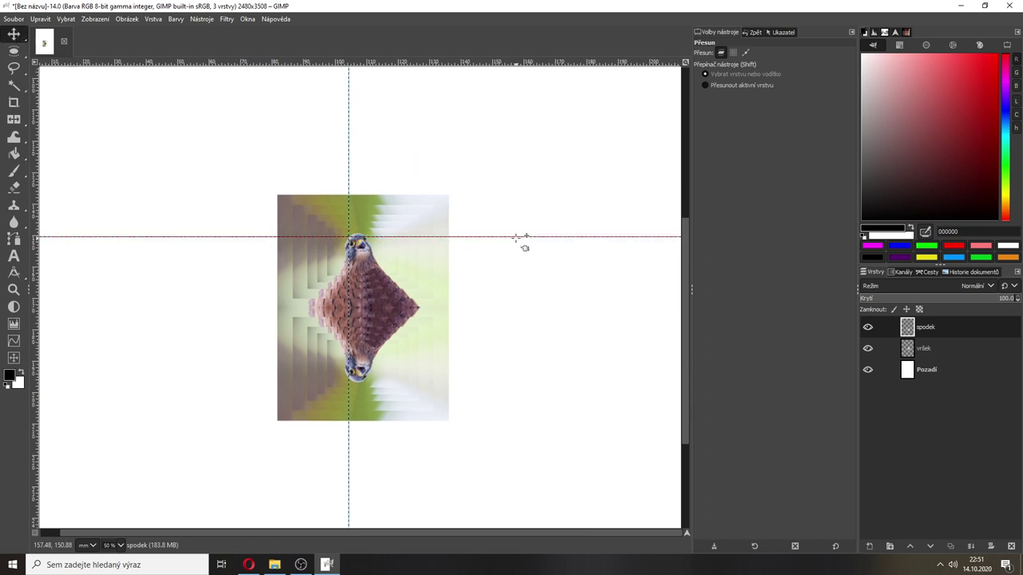
drag(520, 236, 502, 63)
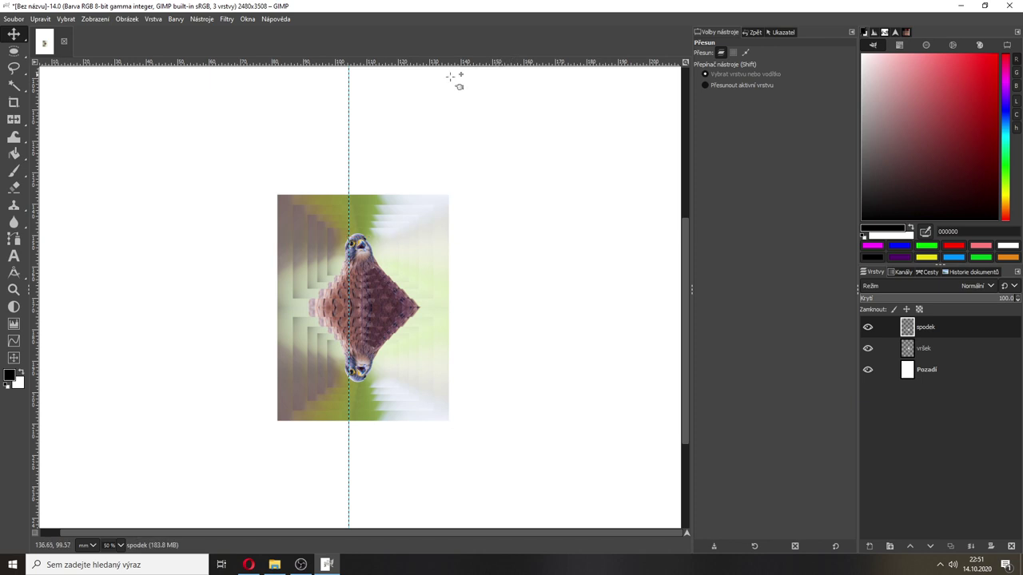
Step: Remove the vertical guide crossing the mirrored falcon image by moving it off the canvas
drag(348, 114, 24, 145)
scroll(630, 263, down, 1)
scroll(630, 263, down, 1)
scroll(628, 263, up, 1)
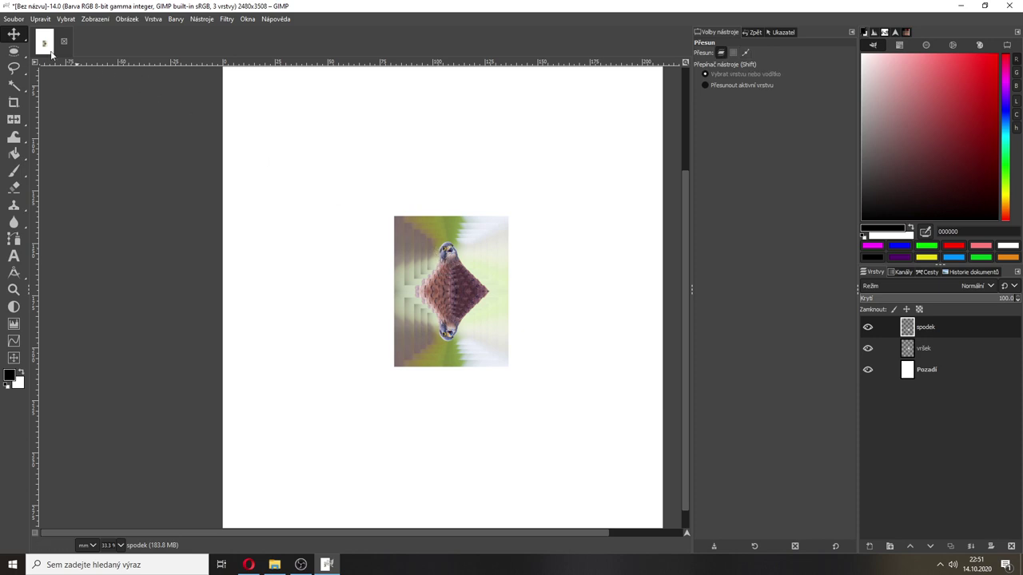
Step: Merge the spodek layer down into vršek and move the combined falcon image to the page's right edge
right_click(915, 330)
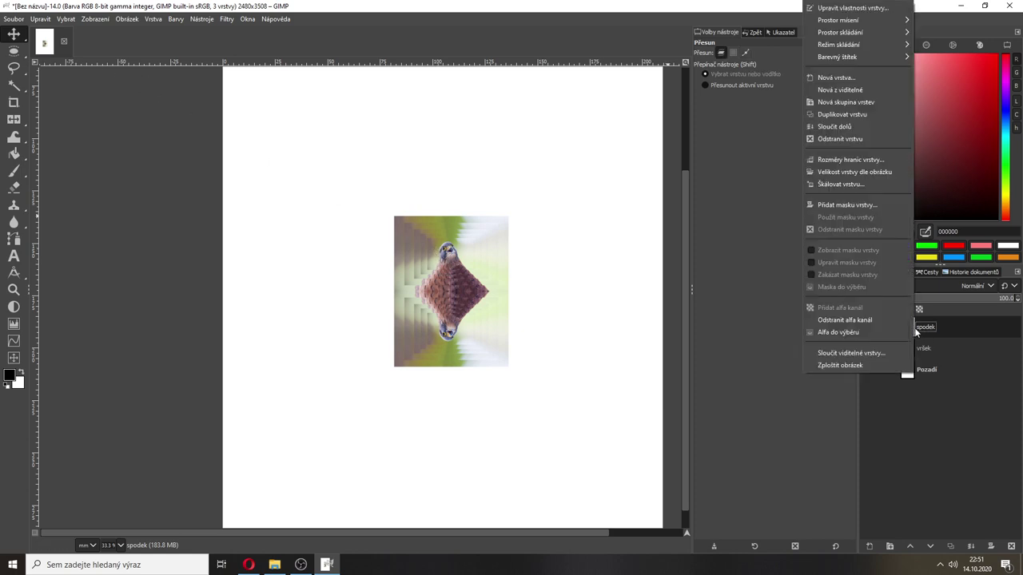
click(834, 126)
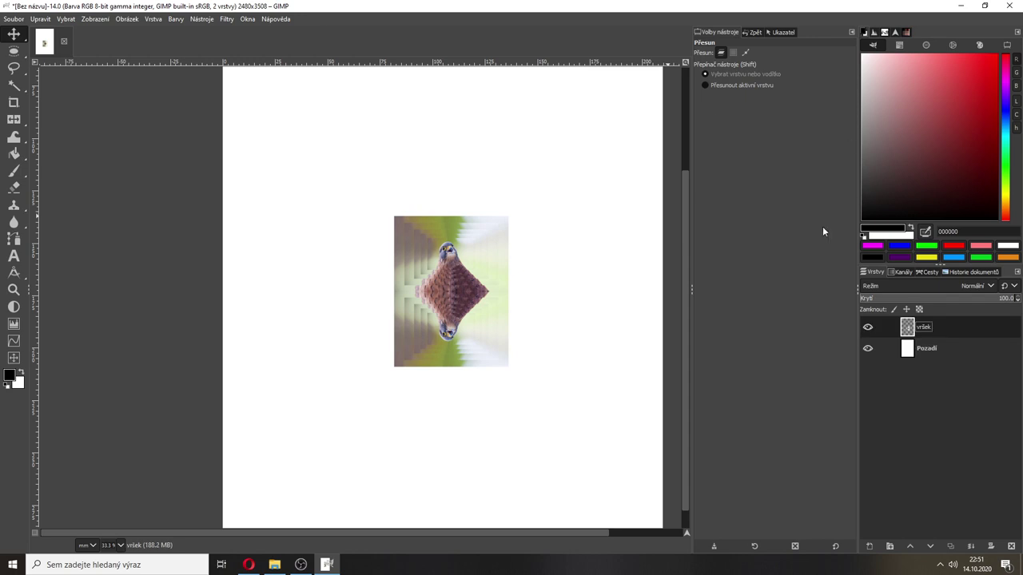
click(13, 36)
drag(314, 436, 464, 294)
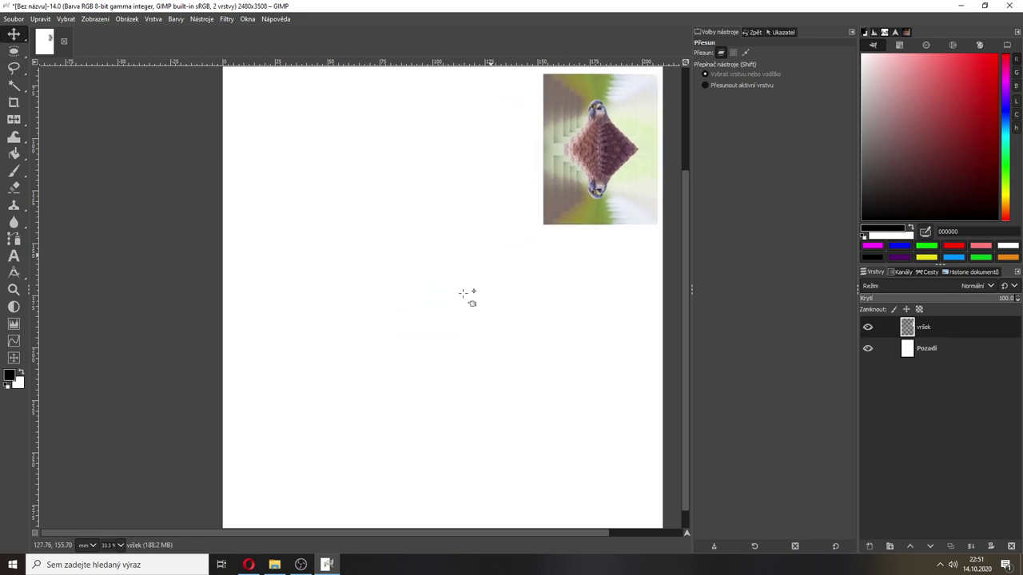
Step: Import the sitting fox photo from the Animals folder as a new layer, converting it to the built-in sRGB profile
click(274, 564)
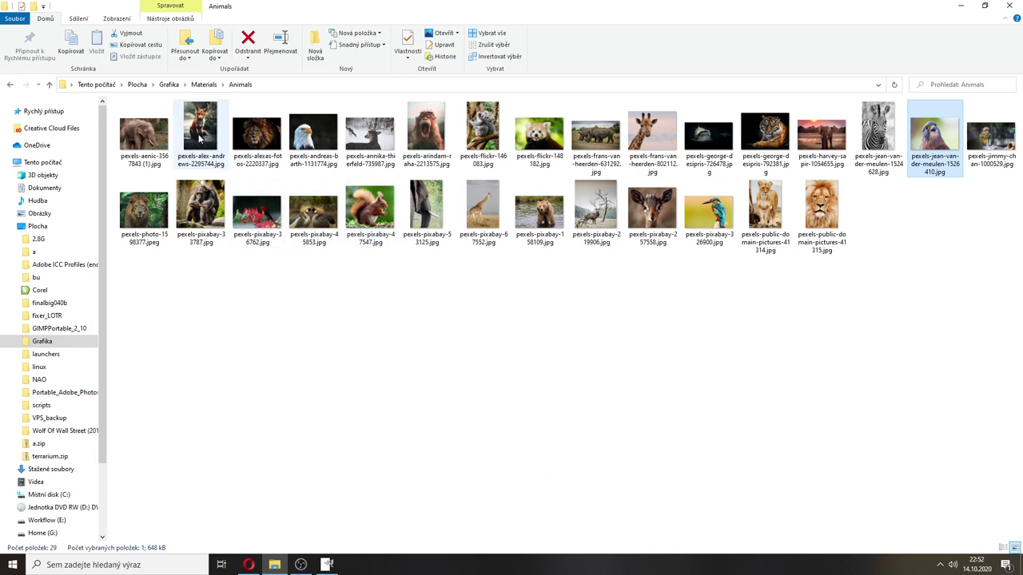
drag(200, 137, 370, 296)
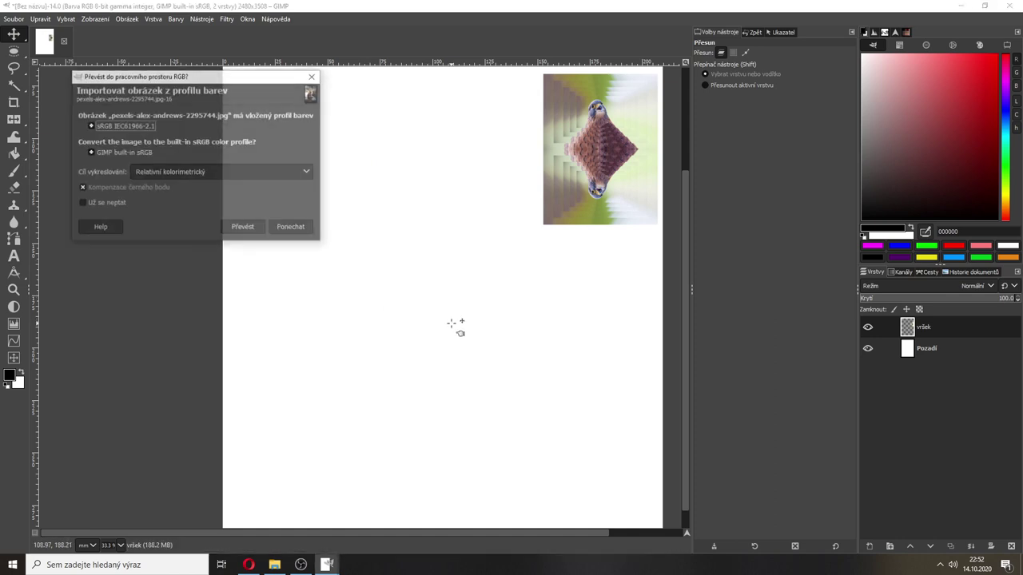
click(243, 228)
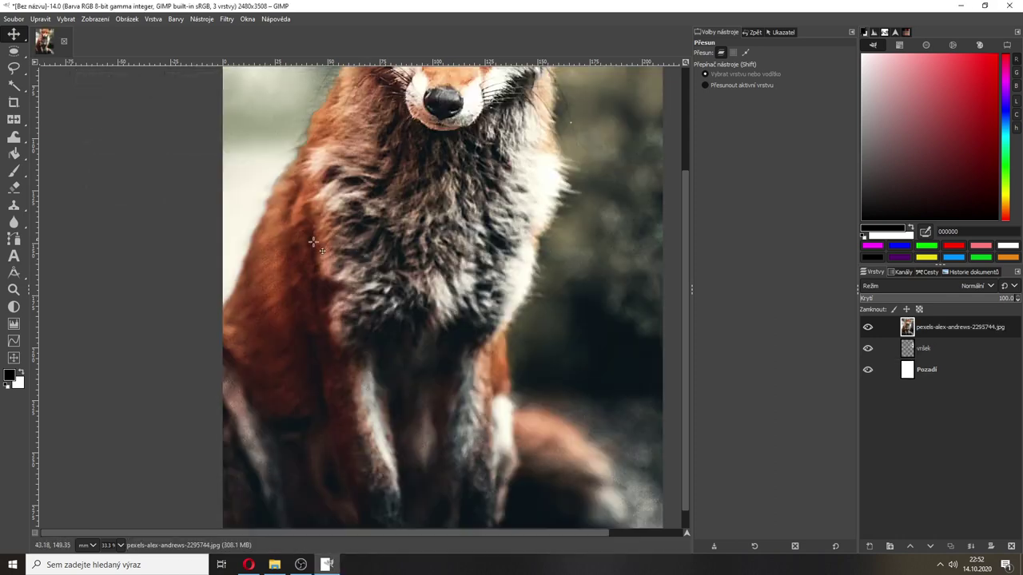
scroll(633, 226, up, 3)
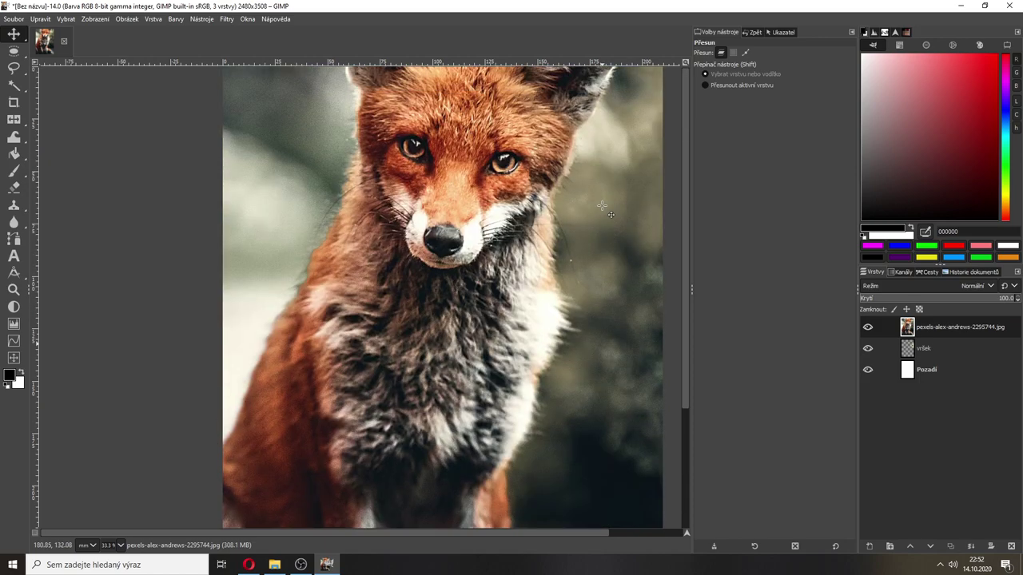
Step: Scale the fox layer proportionally to a width of 100 mm
key(shift+s)
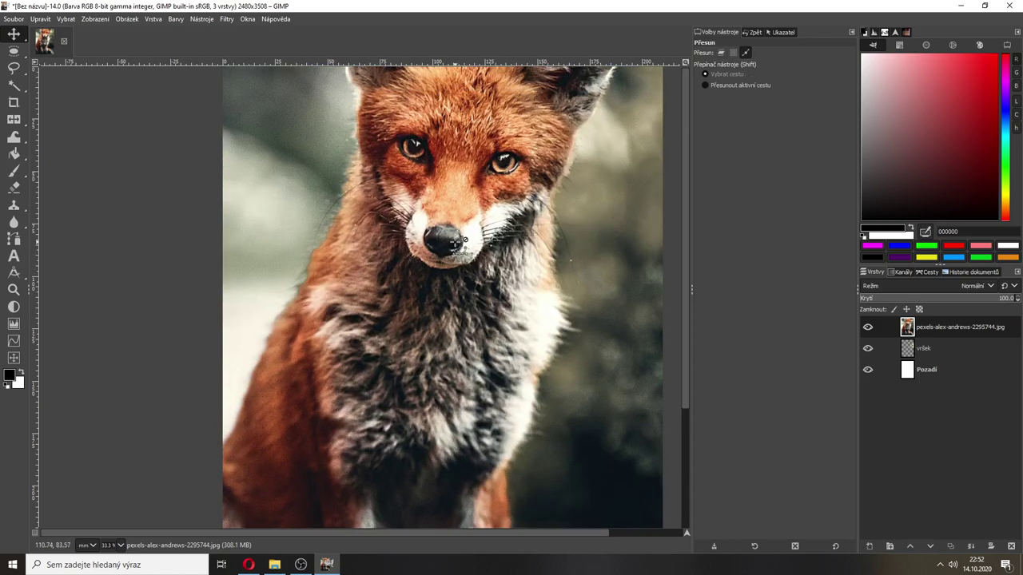
click(466, 248)
double_click(541, 95)
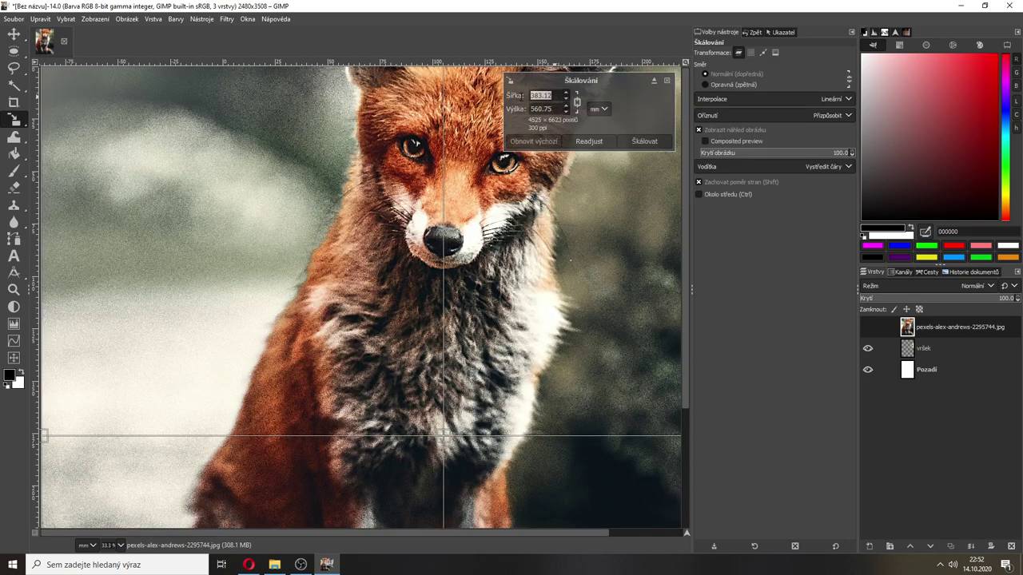
text(150)
key(Tab)
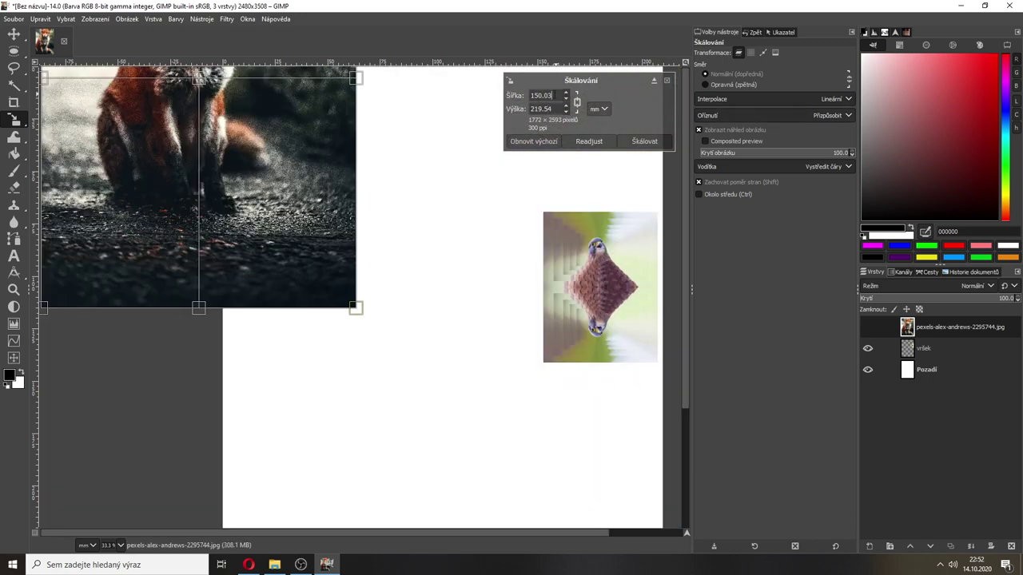
key(ctrl+a)
text(100)
click(646, 142)
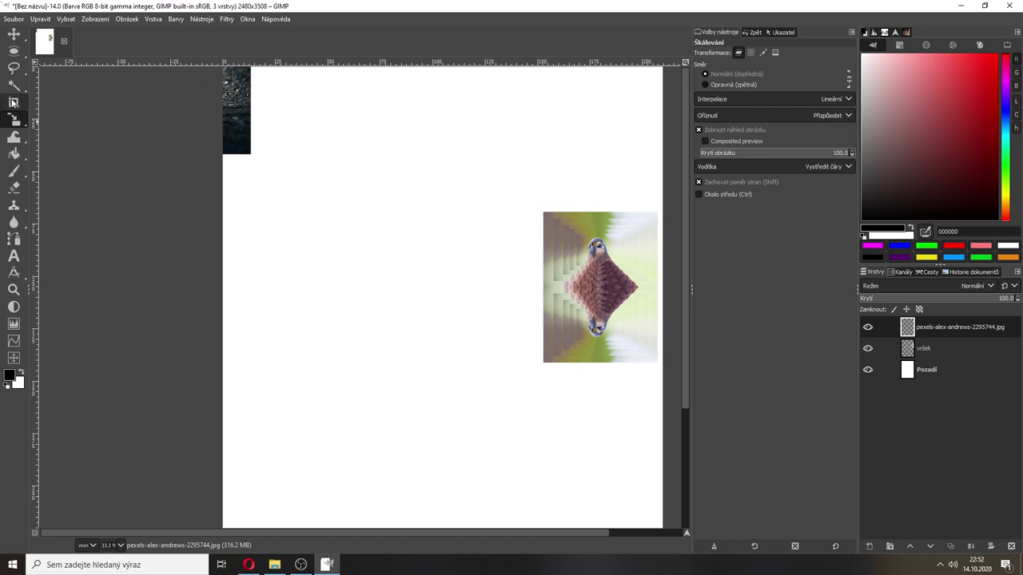
Step: Move the scaled fox photo fully onto the page, to the left of the falcon image
click(377, 258)
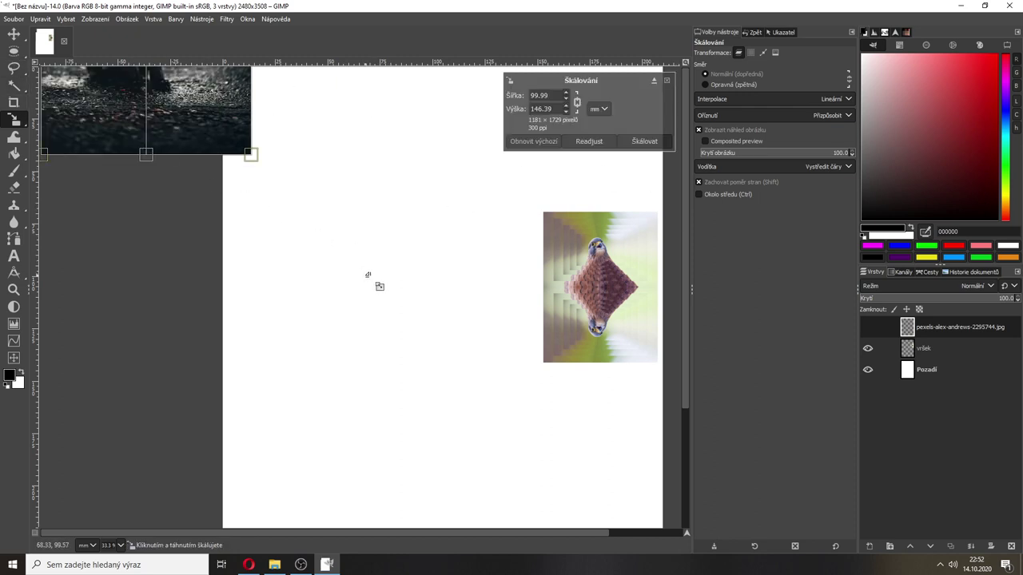
scroll(381, 265, down, 2)
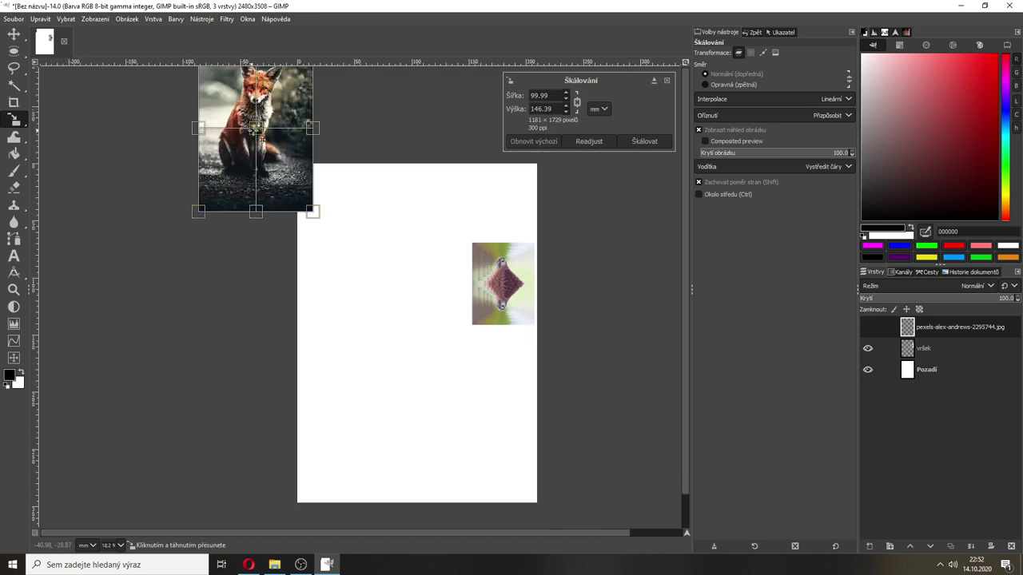
drag(255, 135, 386, 343)
scroll(445, 358, up, 2)
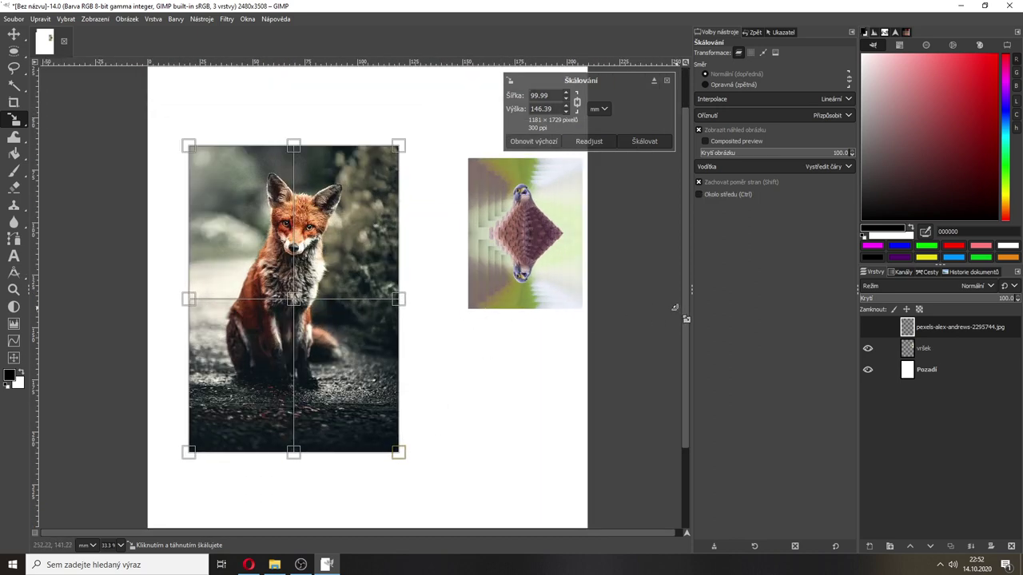
click(13, 33)
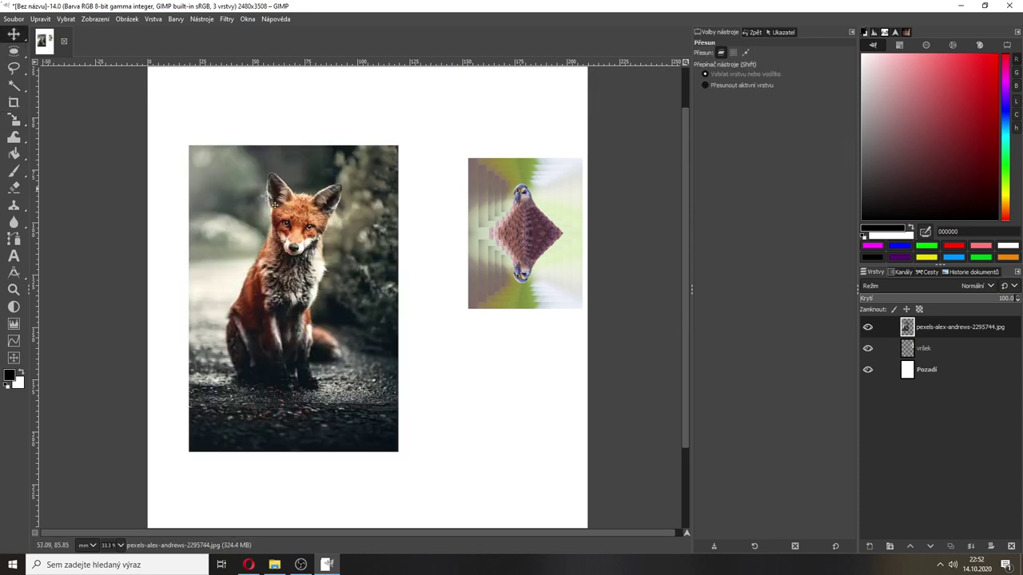
drag(321, 300, 340, 283)
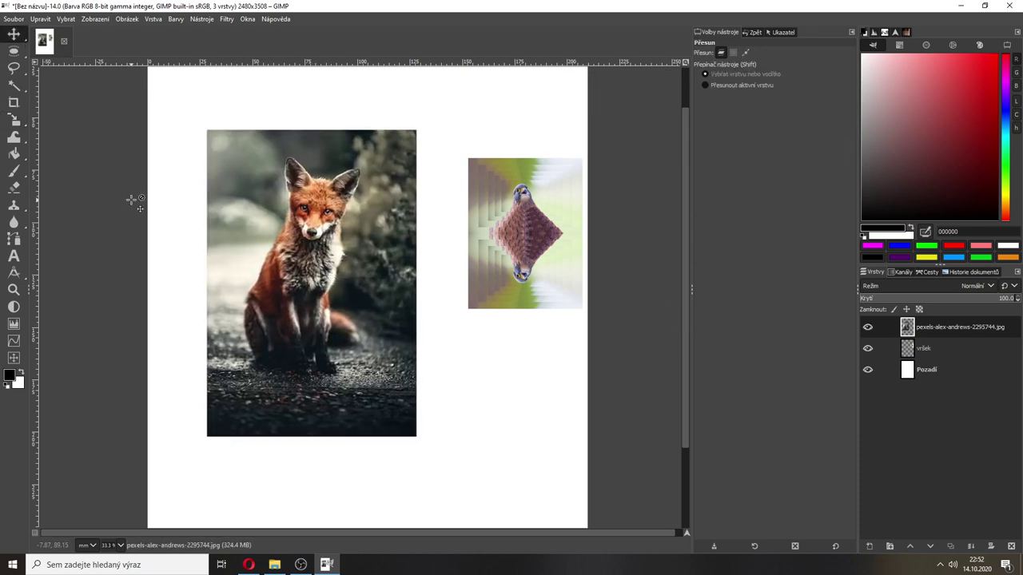
Step: Place a vertical guide through the middle of the fox's face and rename the fox layer liška
drag(32, 266, 312, 273)
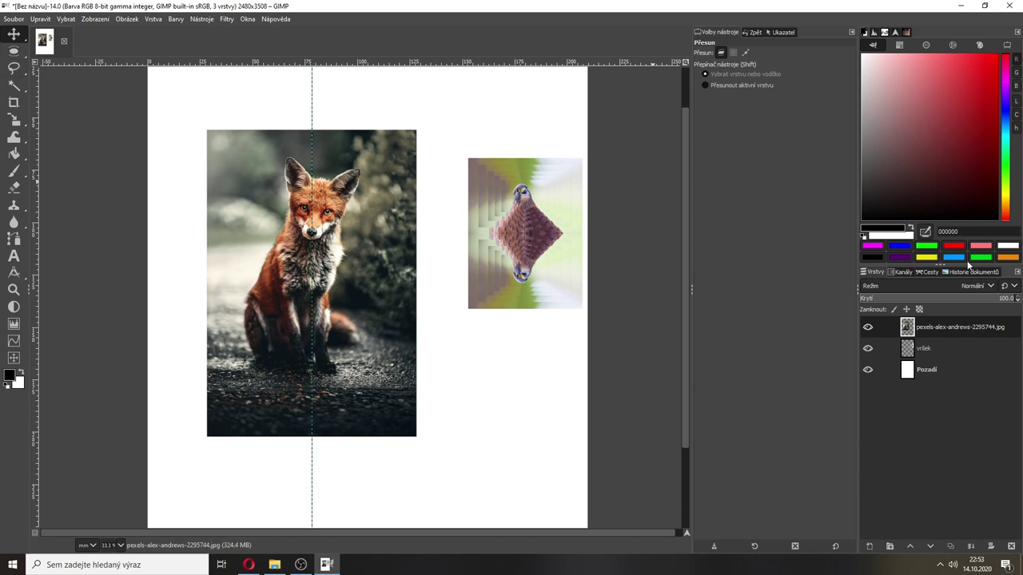
double_click(931, 328)
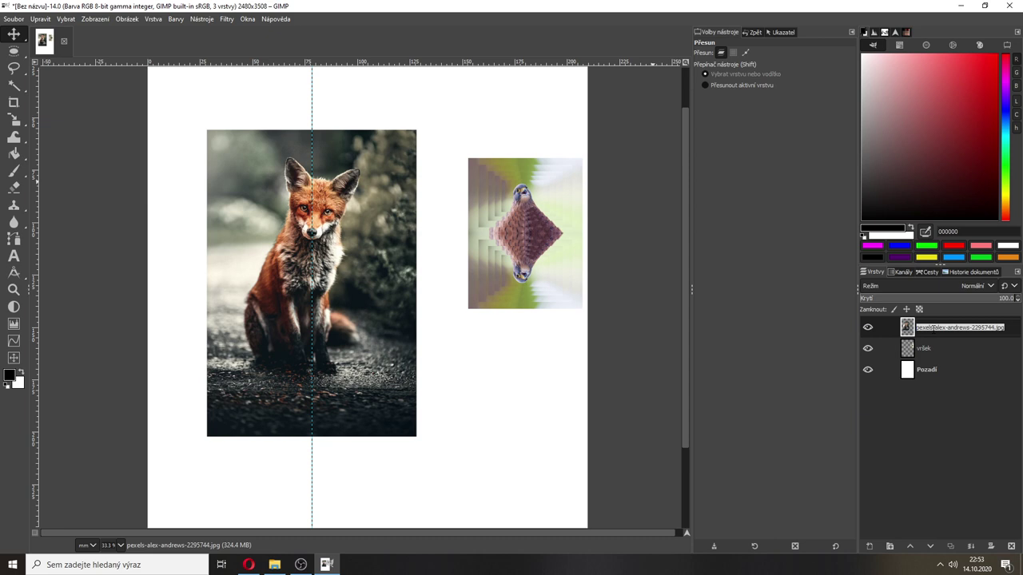
key(BackSpace)
key(Return)
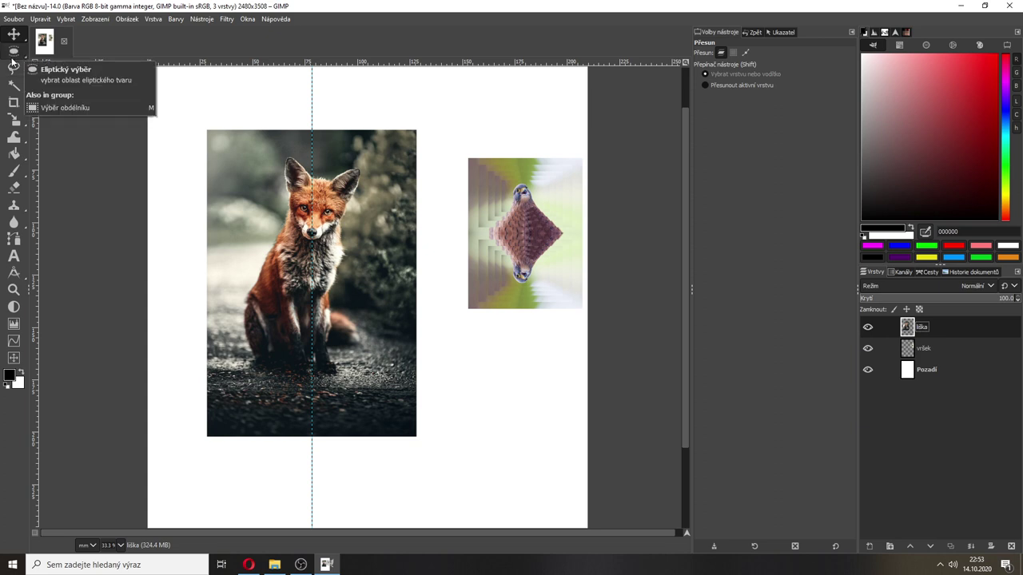
Step: Select the fox photo's left half up to the guide with a rectangular selection of about 592 × 1726 px
mouse_move(12, 61)
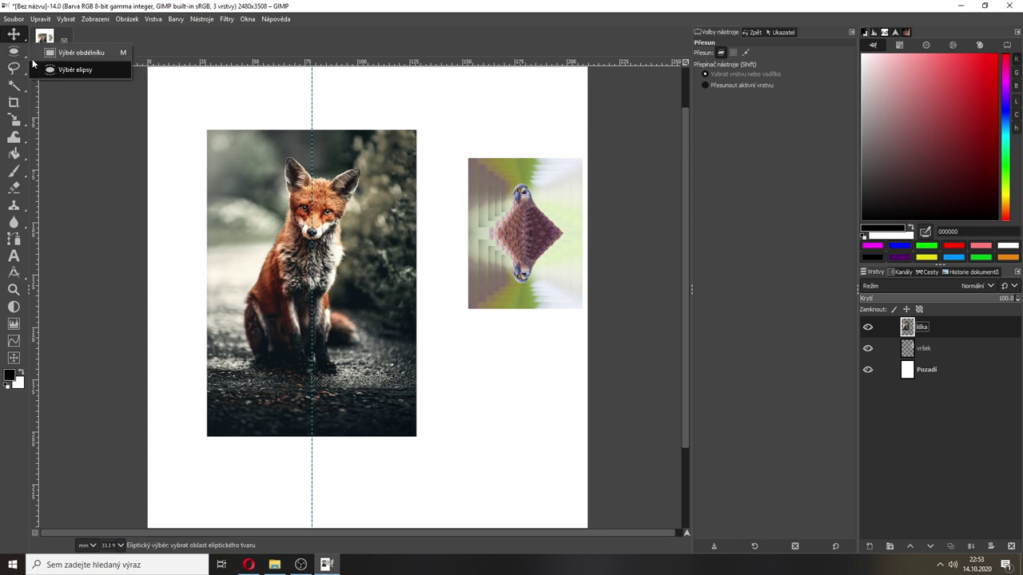
click(80, 53)
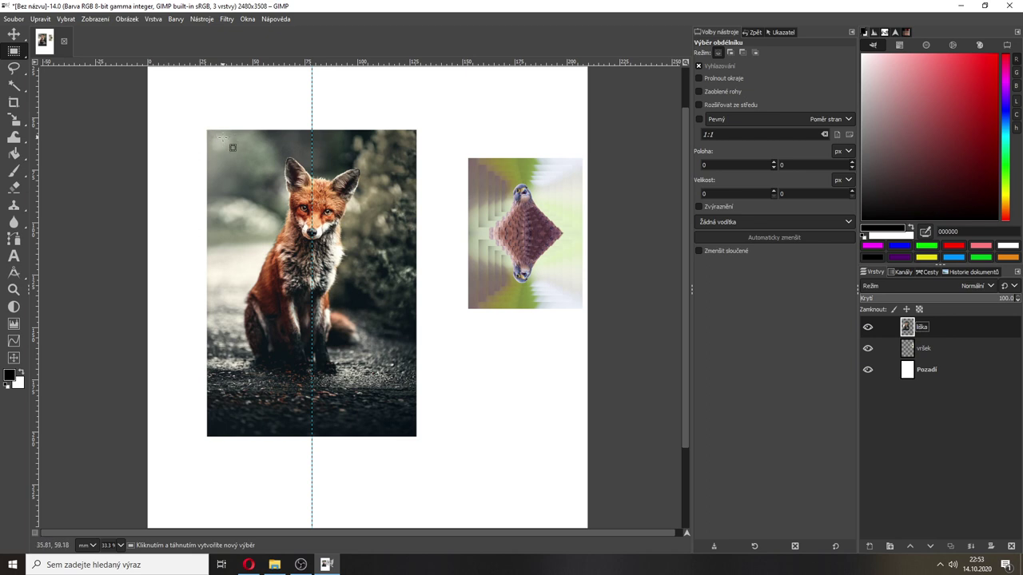
scroll(218, 138, up, 1)
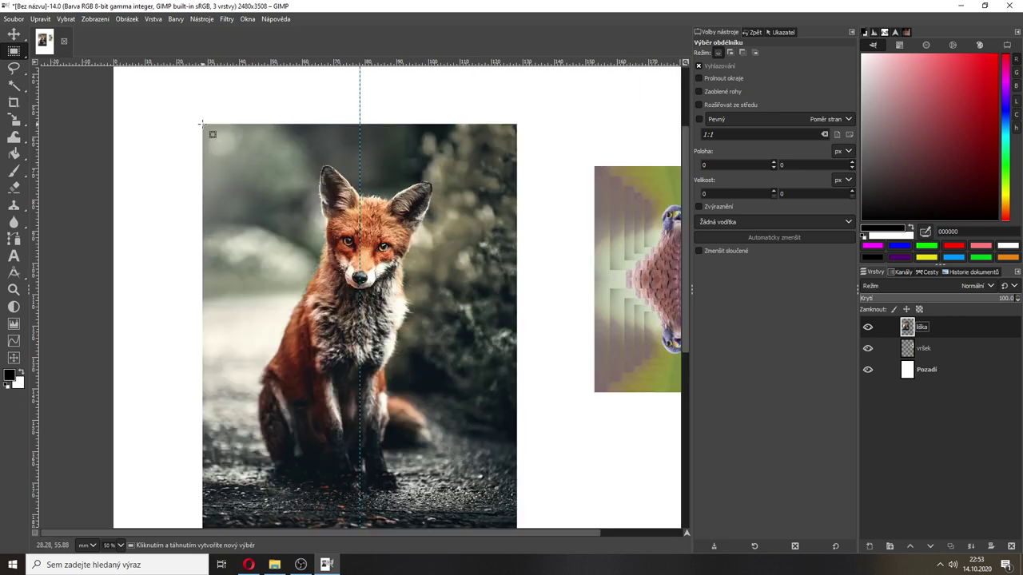
drag(202, 124, 369, 364)
scroll(315, 374, down, 3)
scroll(338, 298, down, 1)
scroll(344, 304, up, 1)
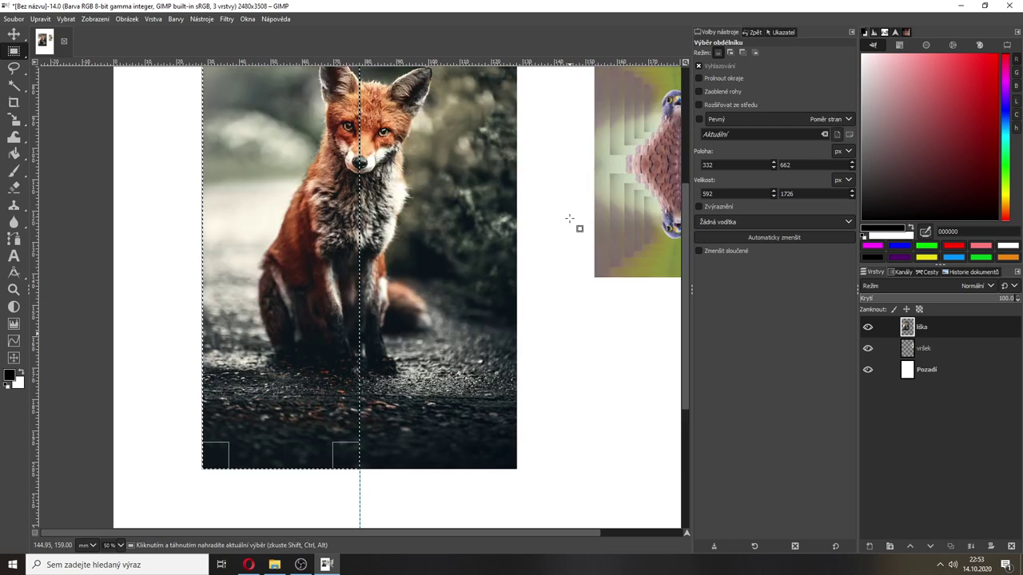
Step: Copy the selected left half of the fox and paste it as a new layer
key(ctrl+c)
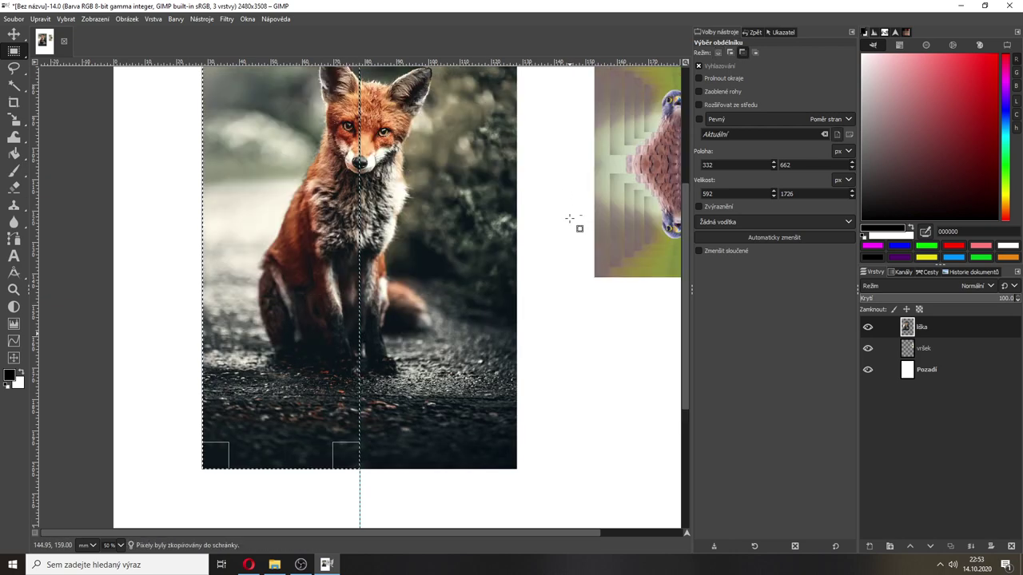
key(ctrl+v)
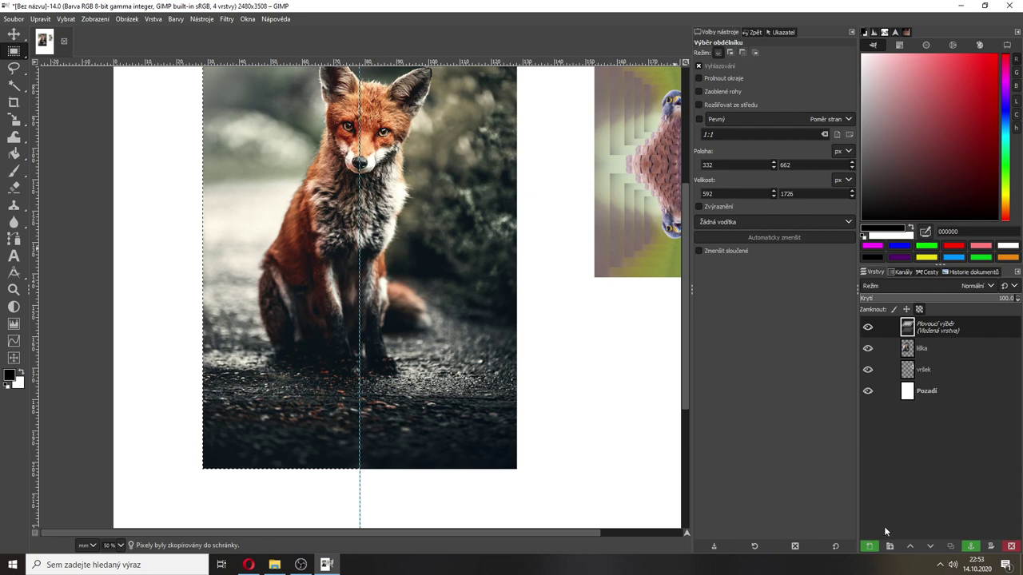
click(869, 546)
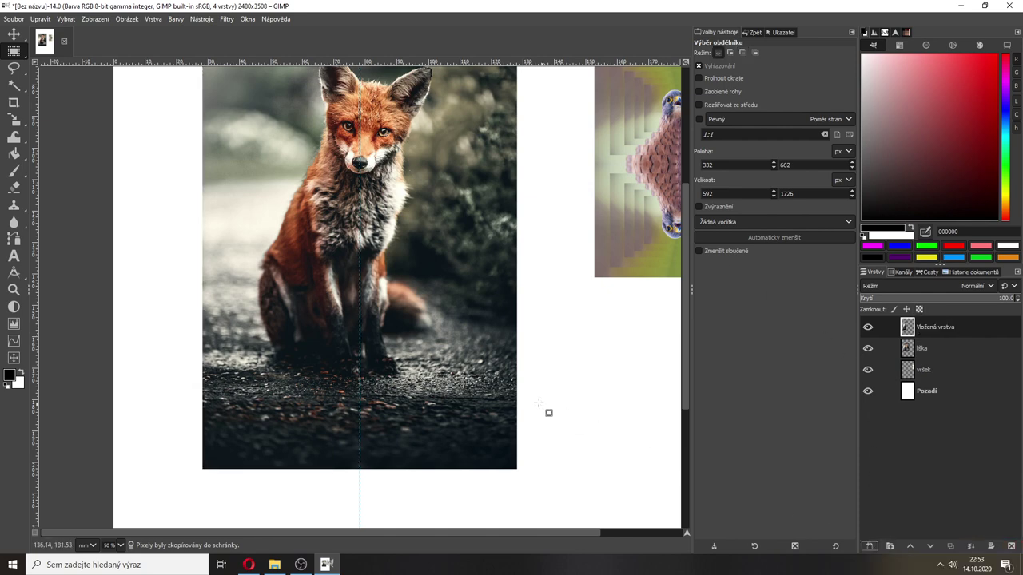
Step: Rename the pasted left-half layer leva and move the liška layer above it
scroll(511, 389, up, 3)
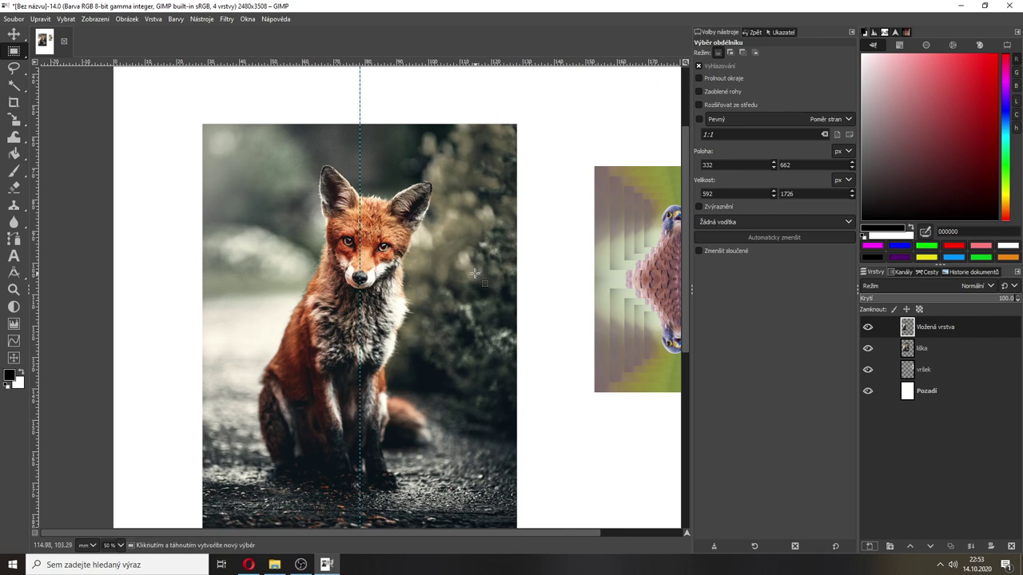
scroll(447, 247, down, 3)
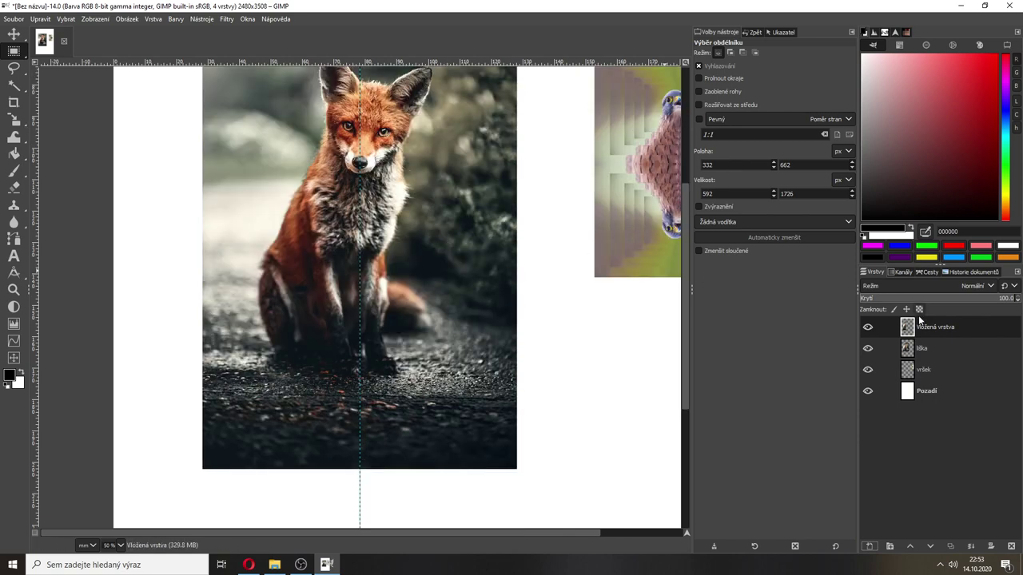
text(leva)
key(Return)
drag(925, 346, 919, 326)
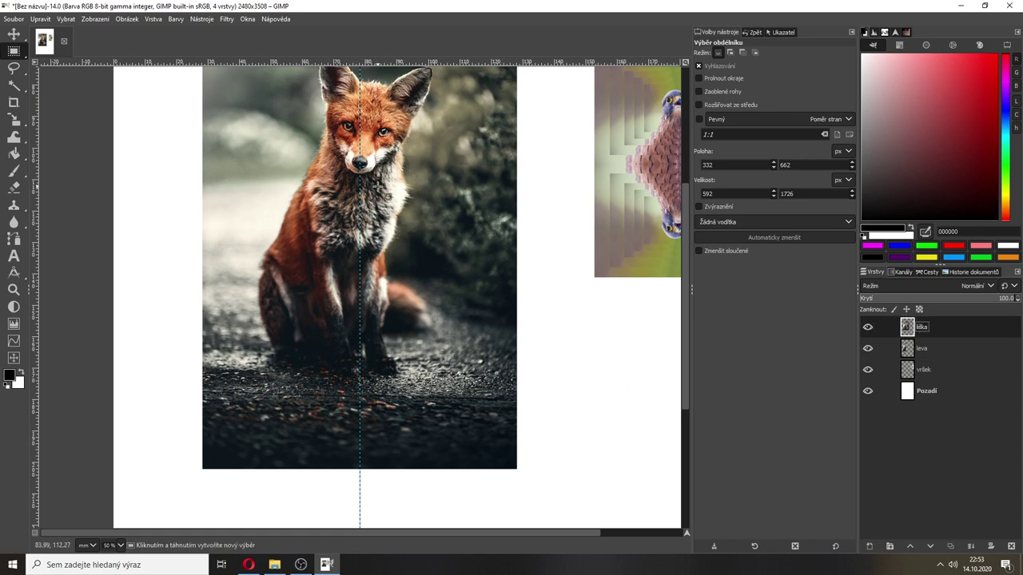
Step: Select the fox photo's right half up to the guide with a rectangular selection of about 585 × 1728 px
scroll(377, 186, down, 2)
scroll(377, 90, up, 1)
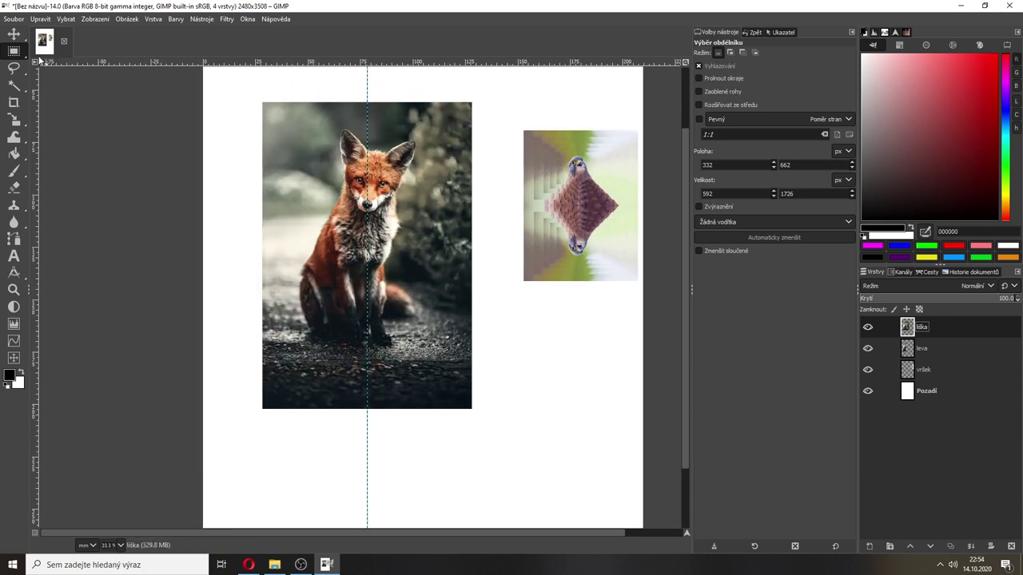
click(491, 140)
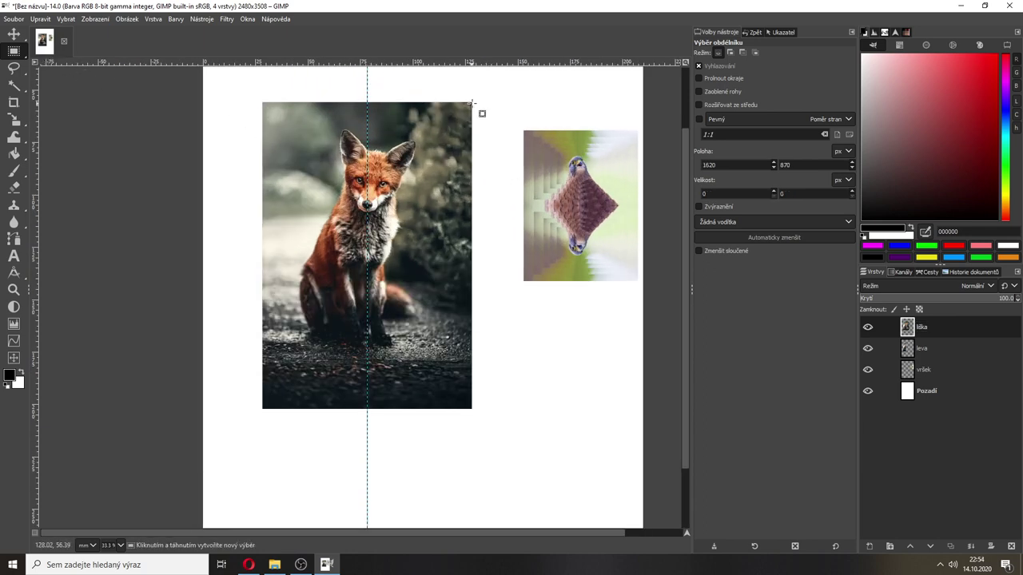
drag(471, 102, 367, 409)
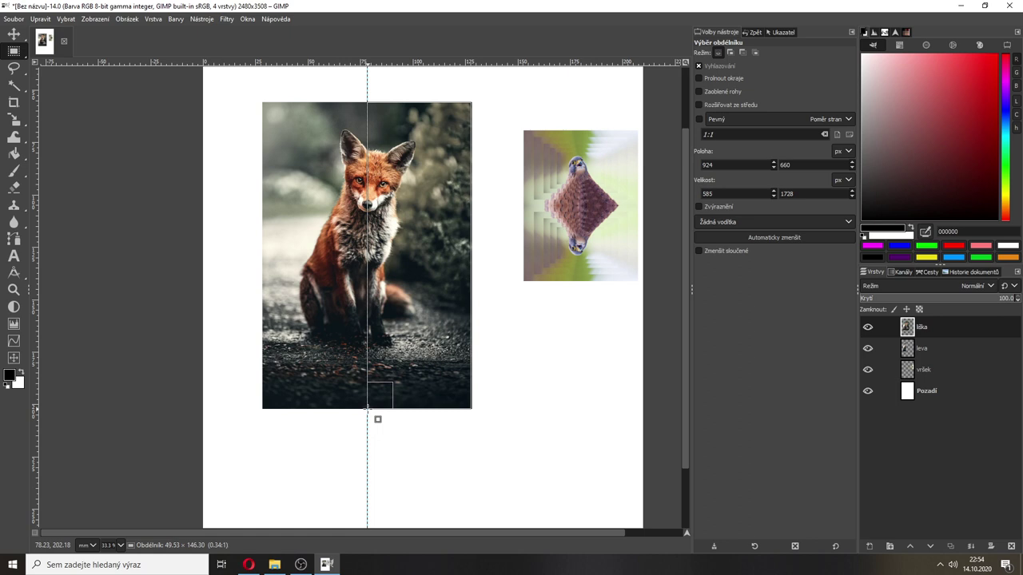
Step: Copy the selected right half of the fox and paste it as a new layer
key(ctrl+c)
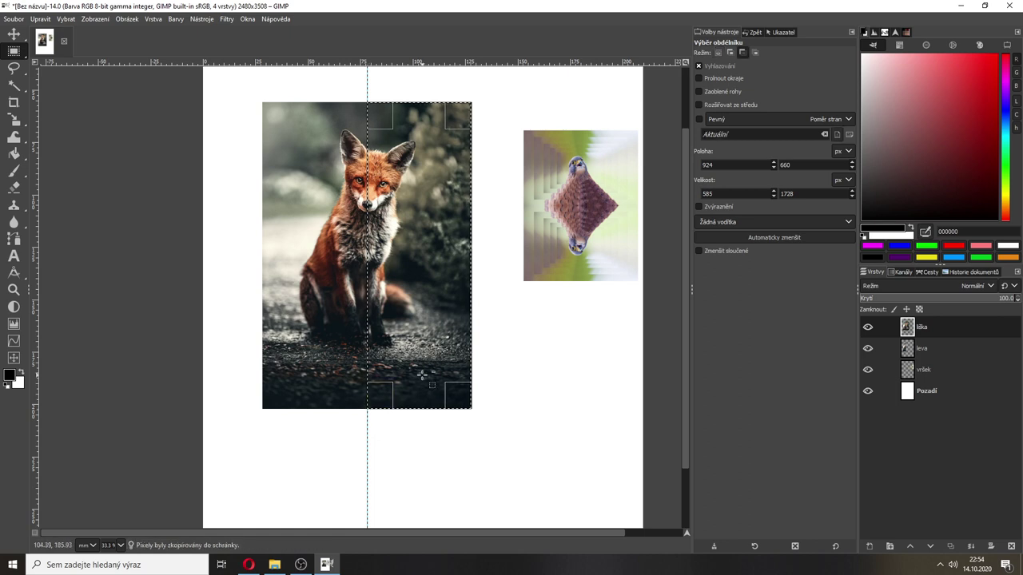
key(ctrl+v)
click(869, 546)
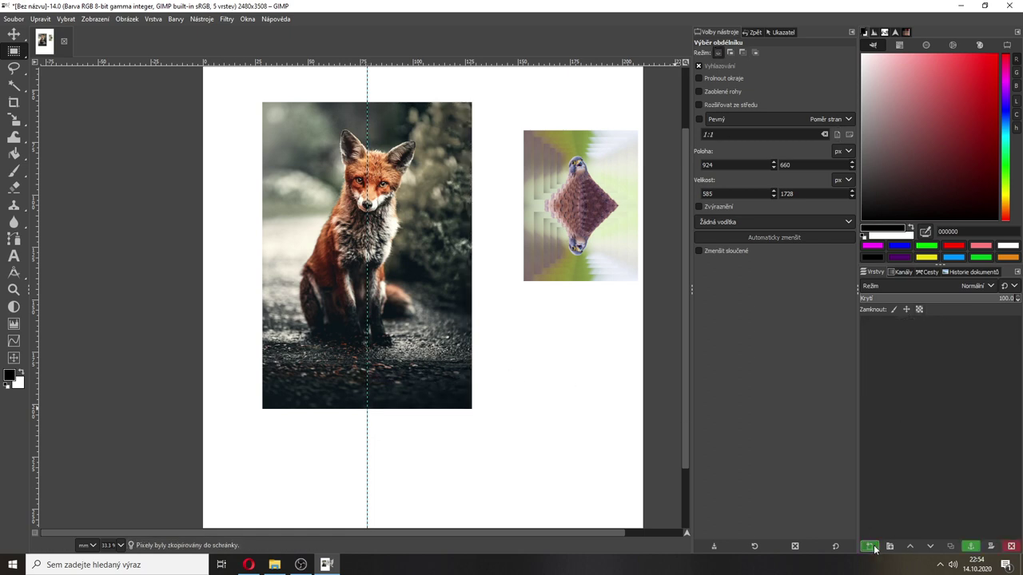
Step: Rename the pasted right-half layer prava and hide the original liška layer
double_click(933, 328)
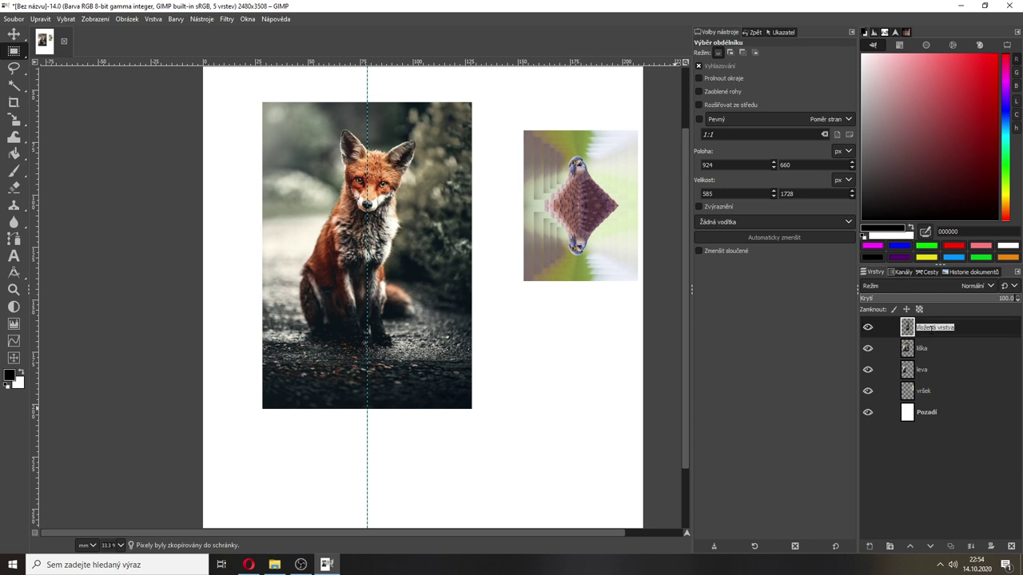
text(prava)
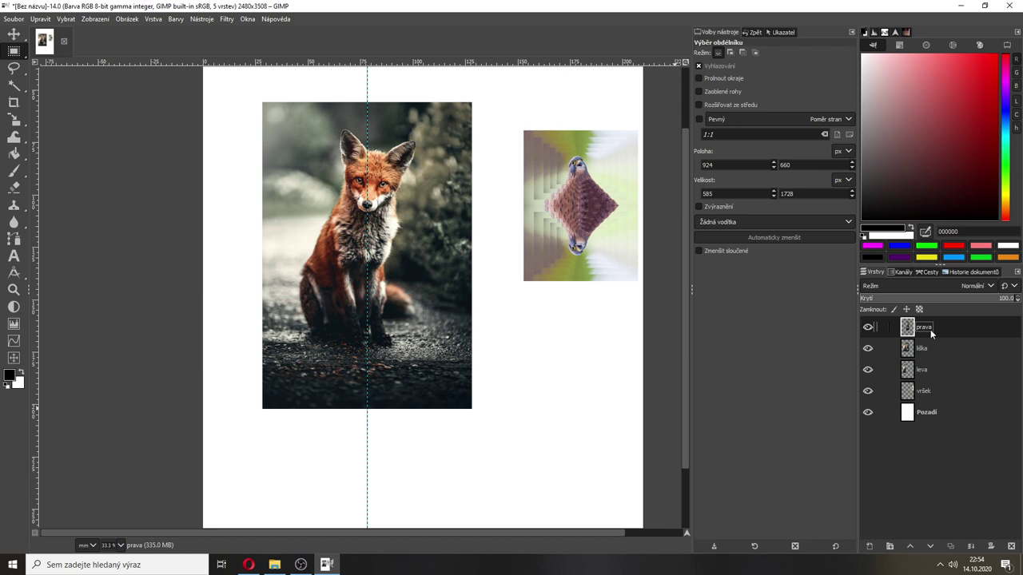
click(868, 349)
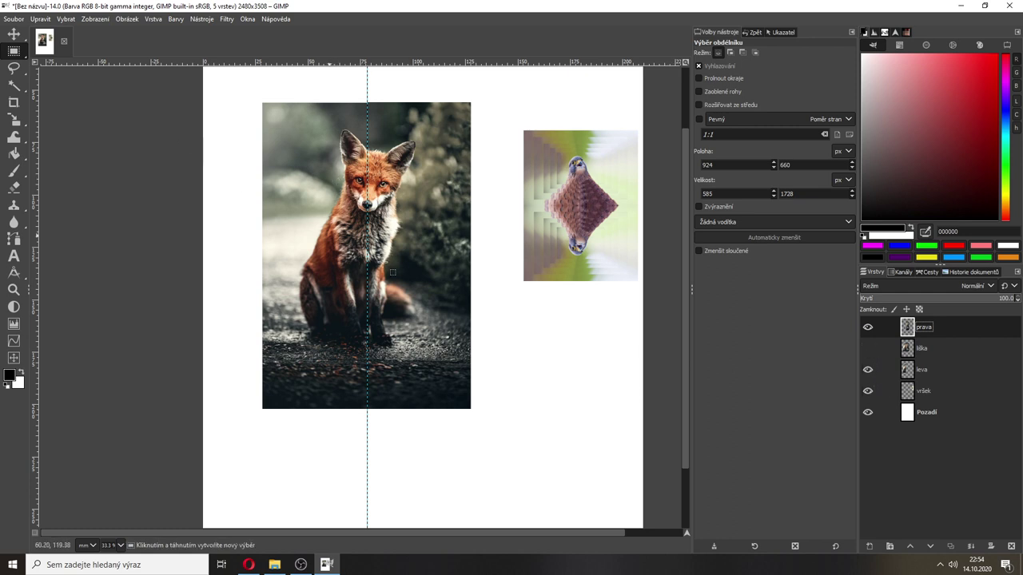
Step: Move the fox's left half straight up along the guide to near the page's upper edge
scroll(527, 338, down, 2)
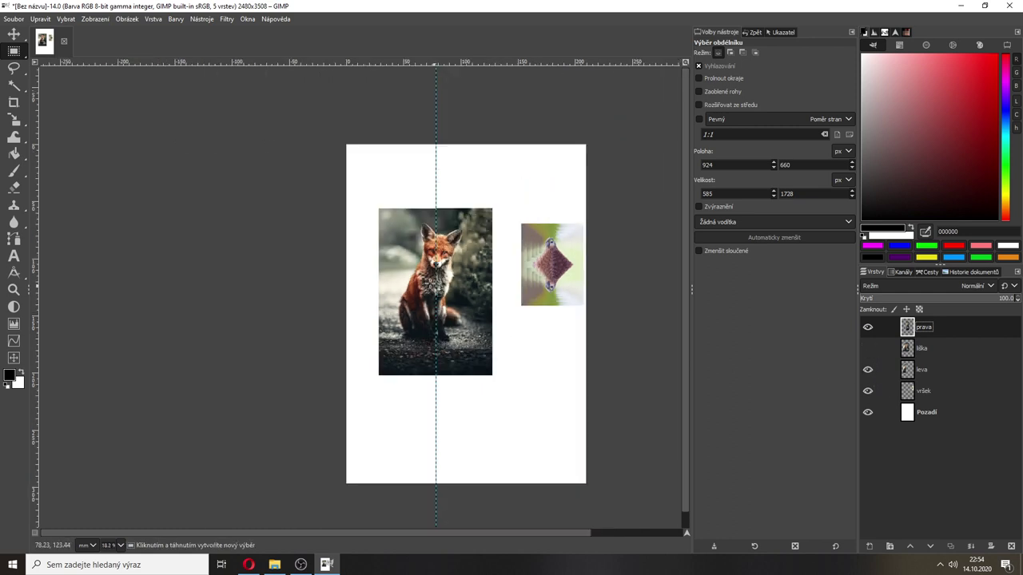
key(m)
drag(425, 321, 417, 255)
click(462, 321)
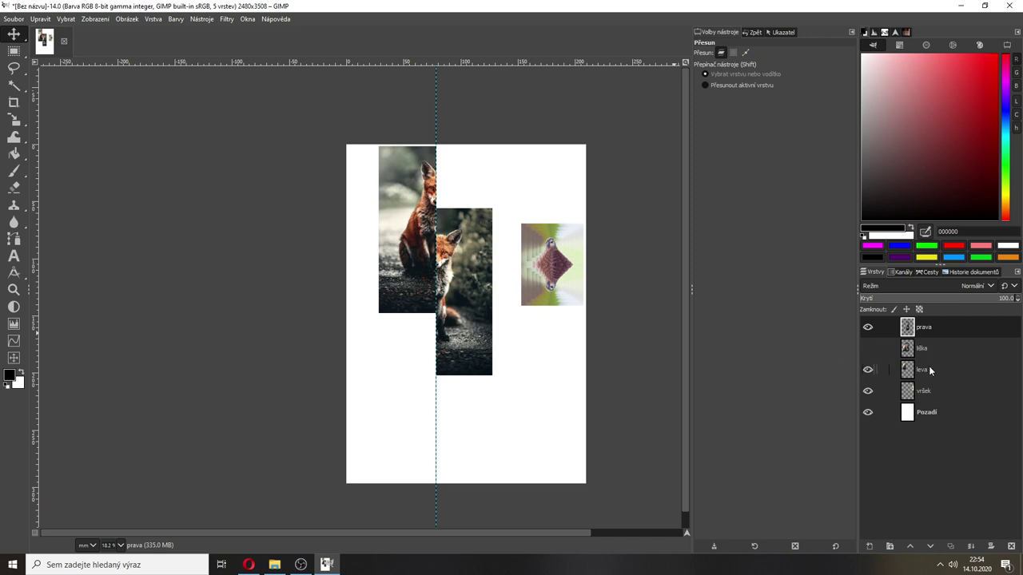
Step: Put the leva layer above liška and move the fox's right half down along the guide to near the page's lower edge
drag(929, 367, 923, 343)
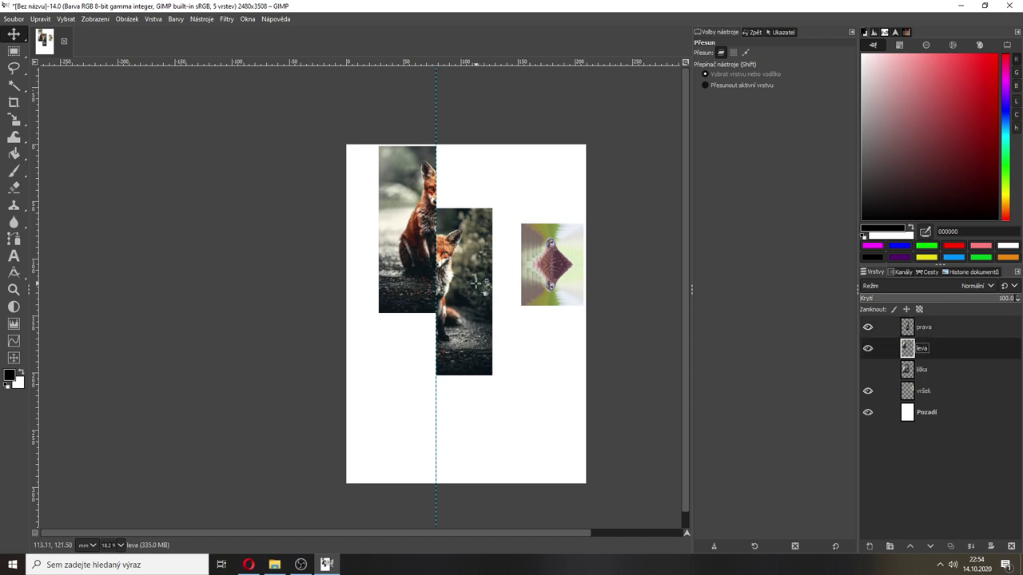
drag(471, 283, 470, 389)
click(424, 288)
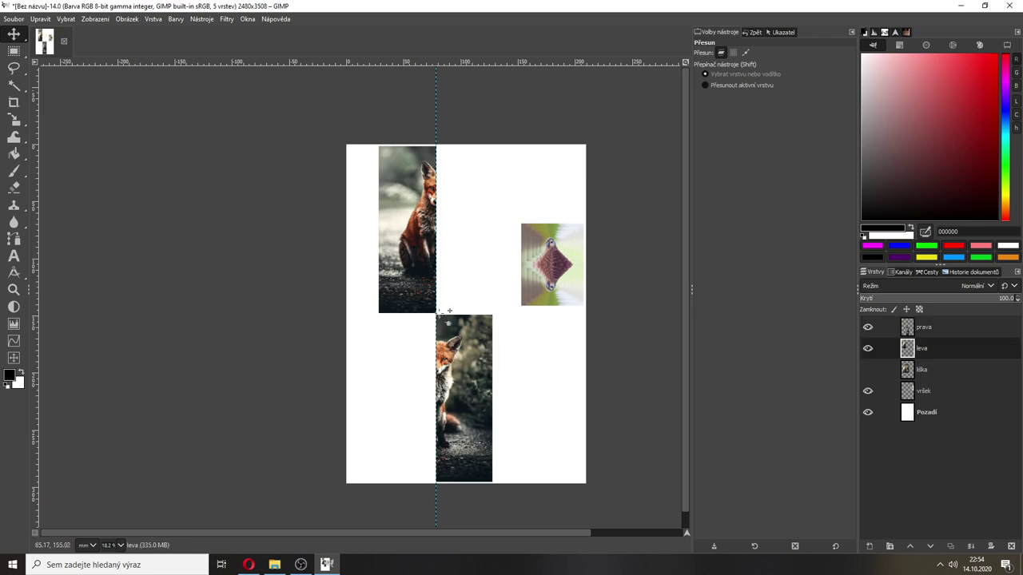
Step: Move the leva layer to the top of the stack and duplicate it under the name levaPrava
click(922, 328)
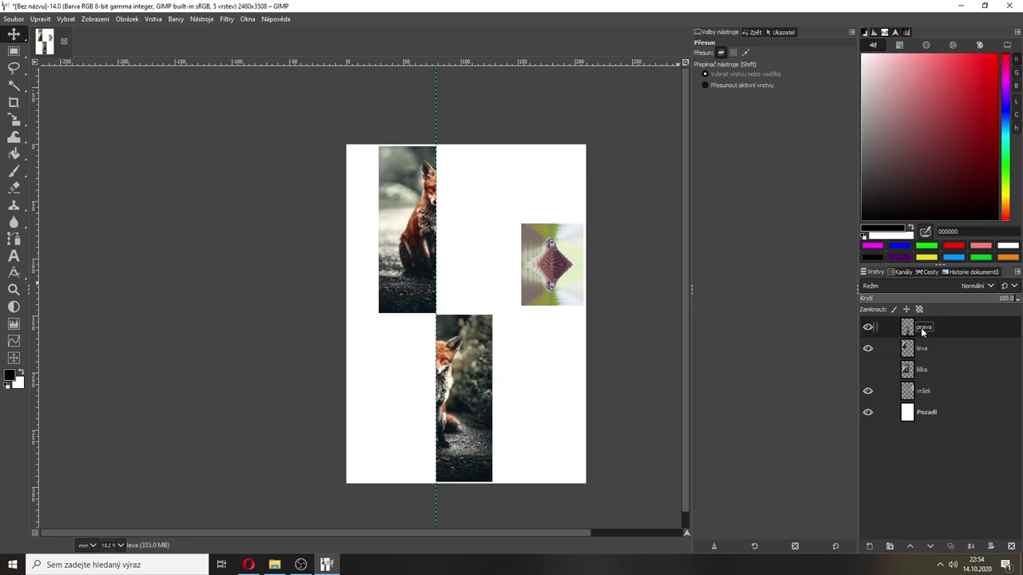
click(868, 326)
click(867, 327)
drag(923, 351, 897, 327)
right_click(924, 327)
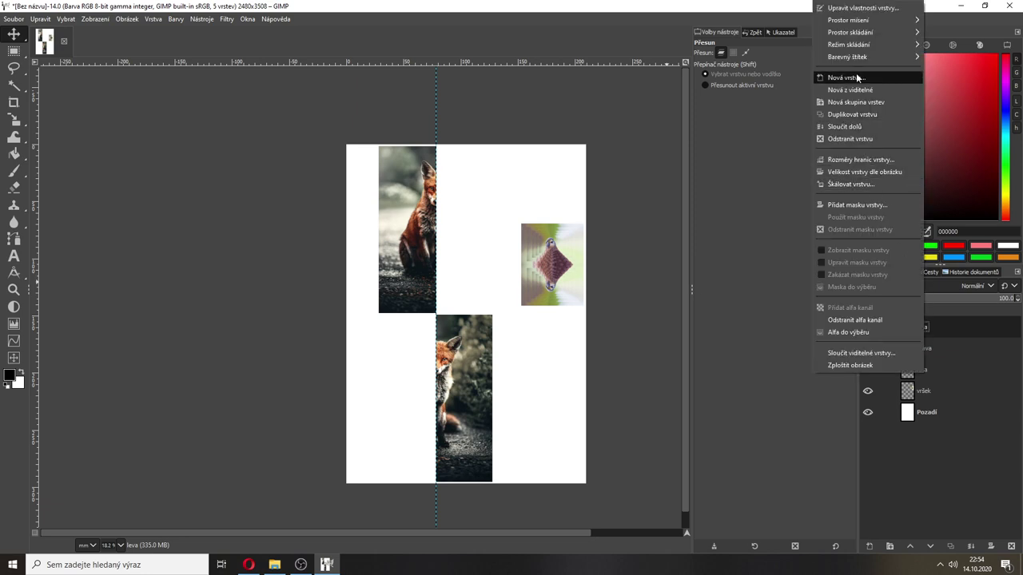
click(864, 114)
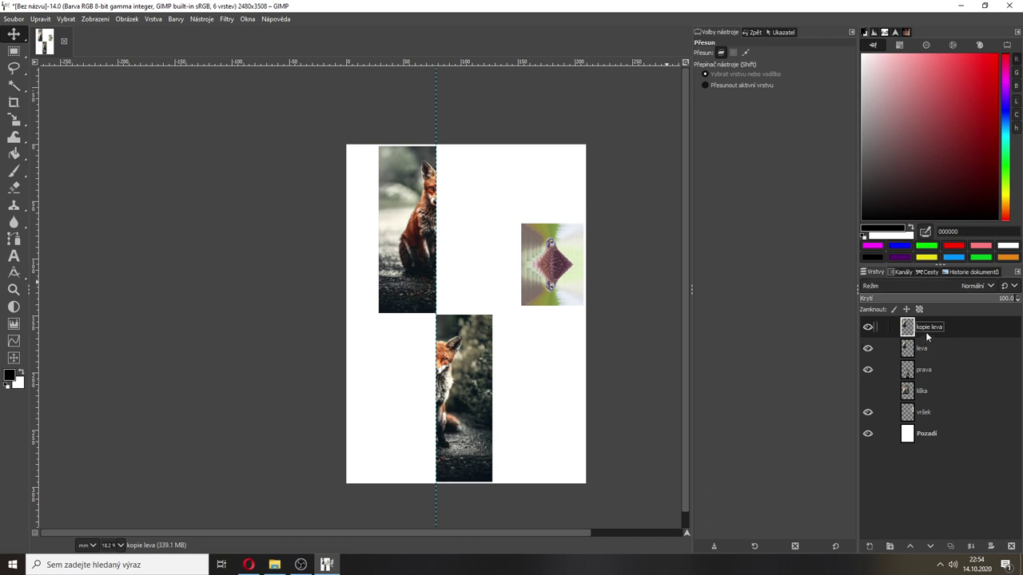
text(levaPrava)
key(Return)
Step: Flip levaPrava horizontally and place it right of the guide, flush against the left half, to form a symmetrical fox
click(24, 124)
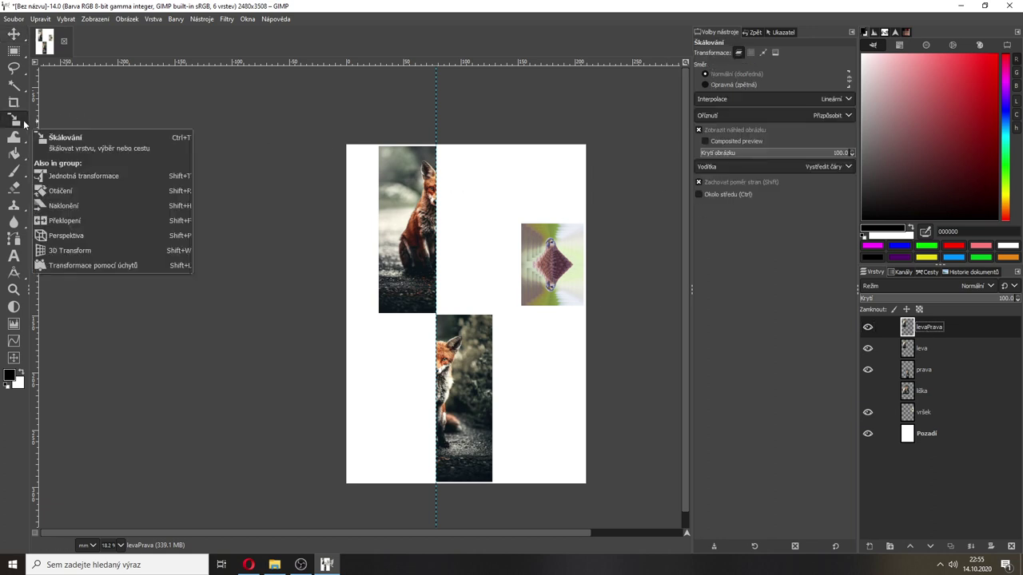
click(14, 124)
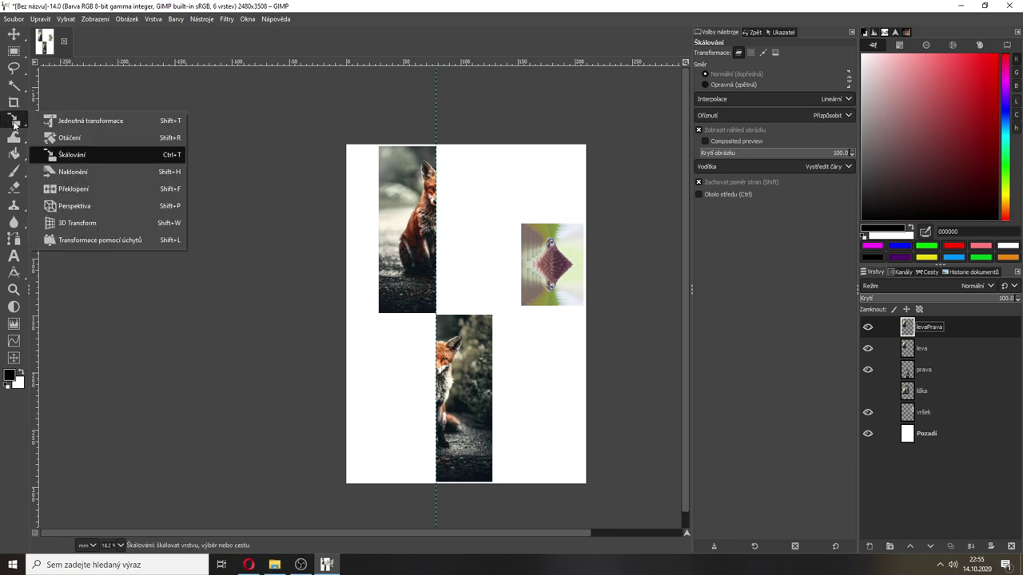
click(66, 190)
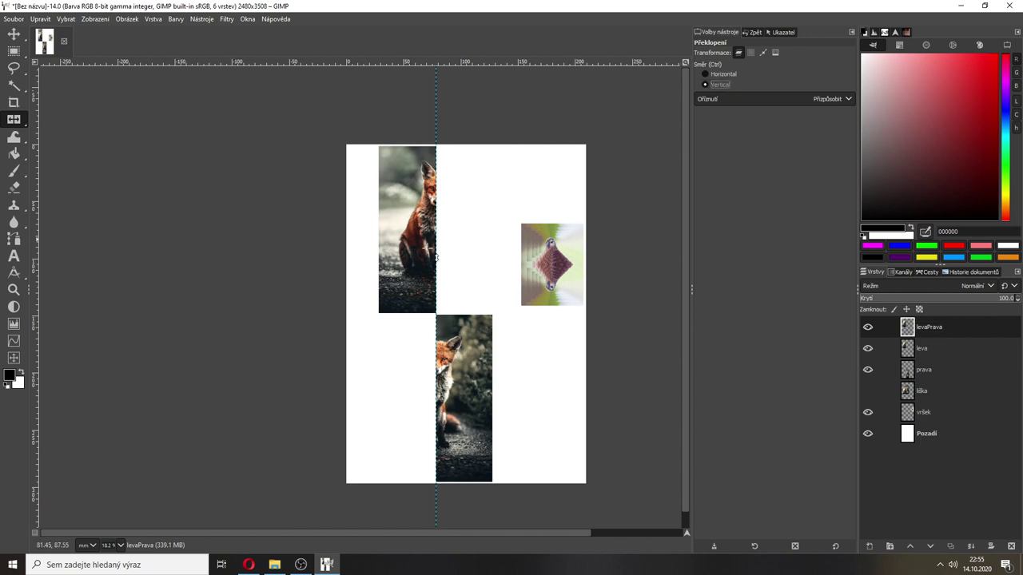
ctrl+click(462, 250)
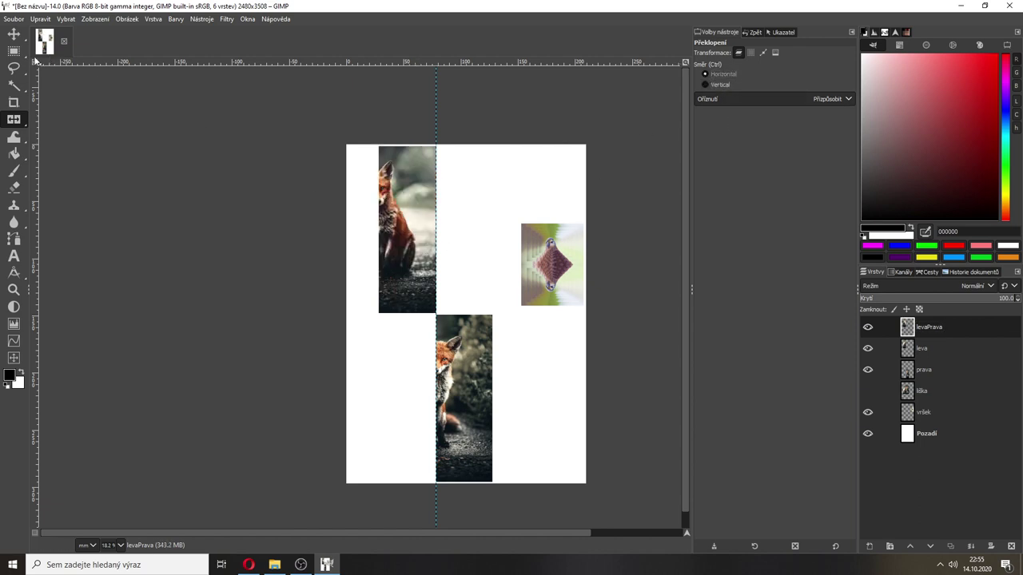
click(14, 36)
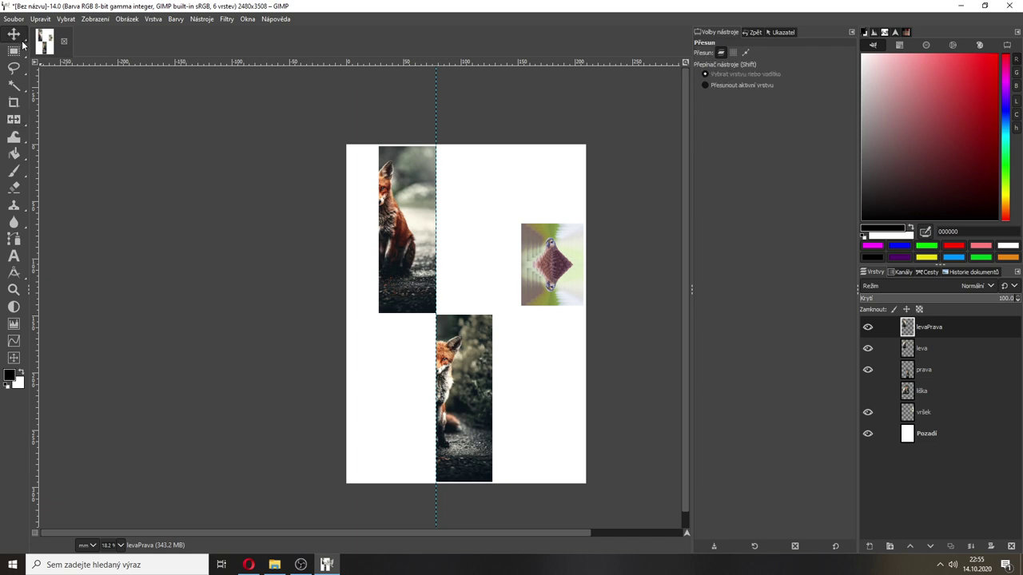
drag(396, 232, 453, 233)
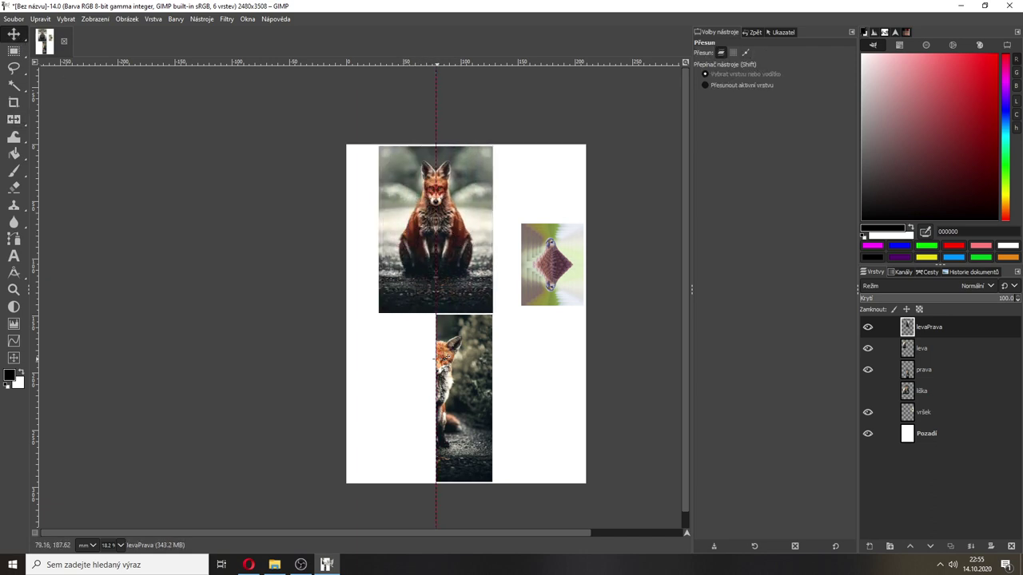
click(919, 373)
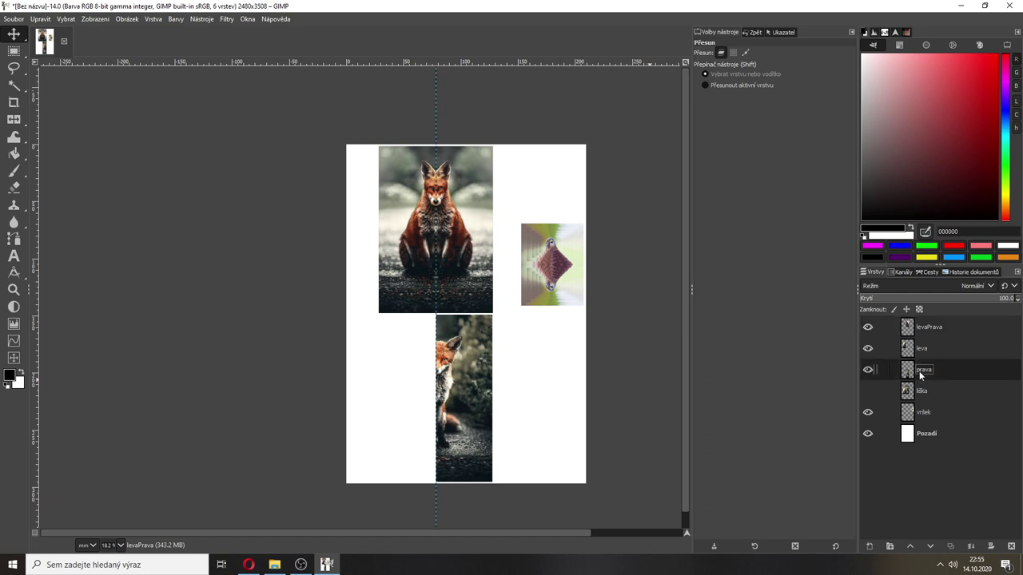
click(868, 391)
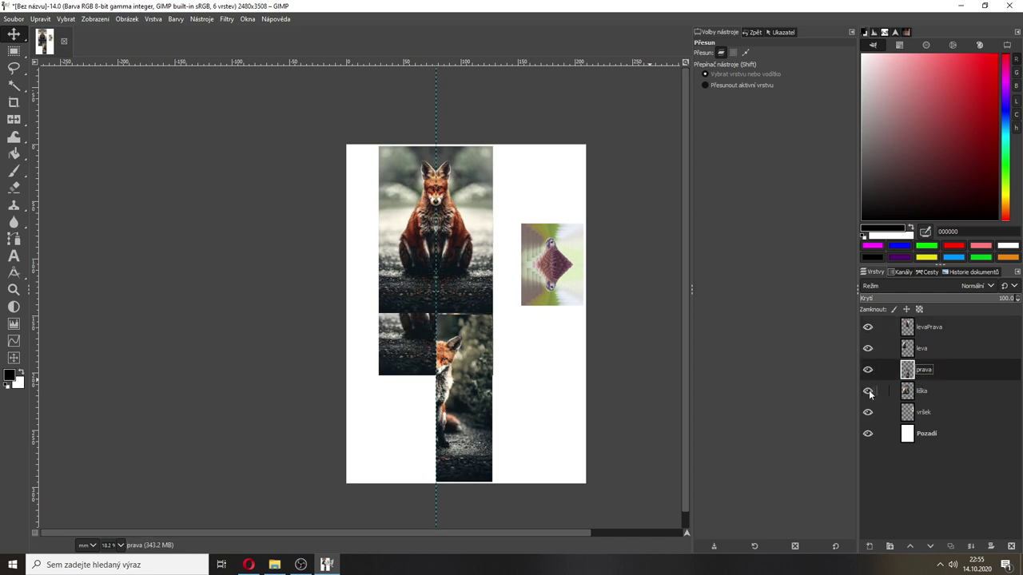
click(868, 391)
click(868, 391)
click(868, 391)
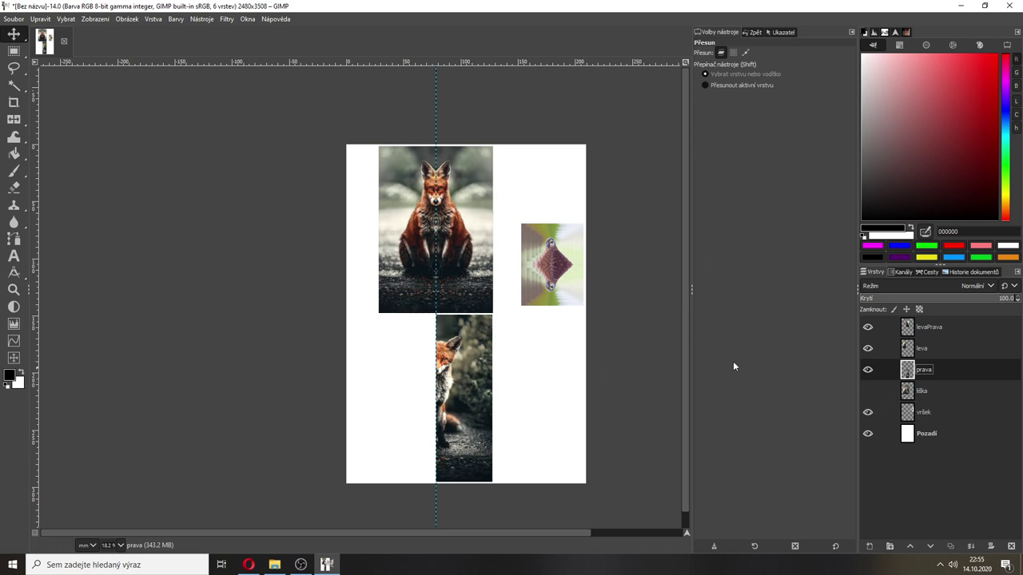
Step: Move the prava layer to the top of the stack and duplicate it under the name pravaLeva
drag(950, 372, 946, 322)
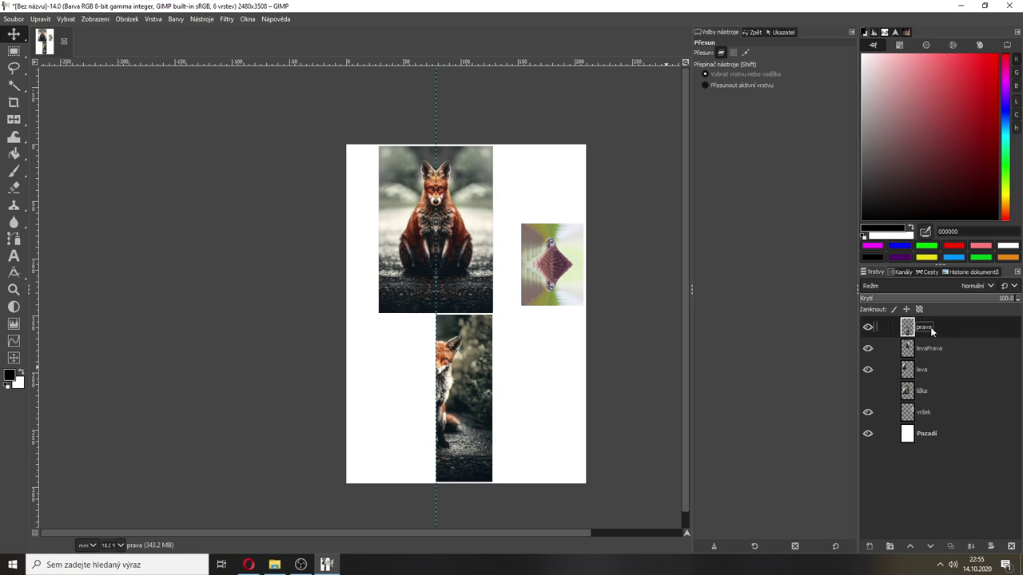
right_click(930, 327)
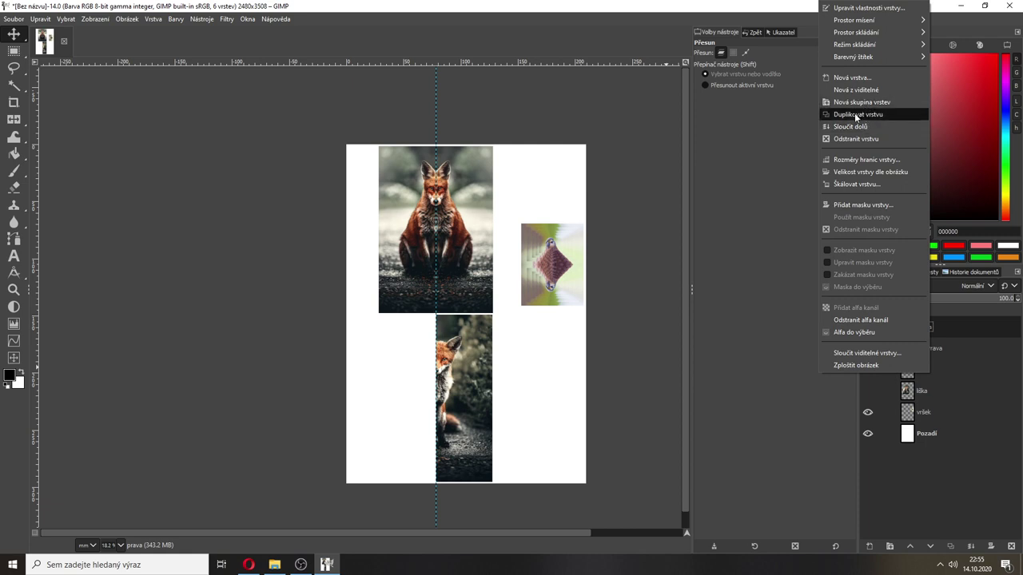
click(854, 114)
double_click(935, 328)
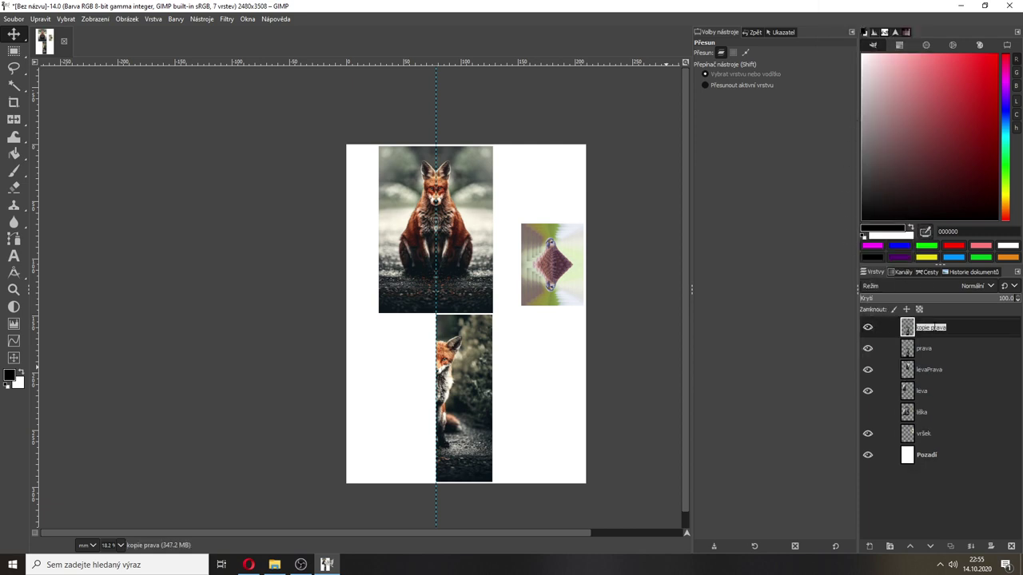
text(pravaLeva)
key(Return)
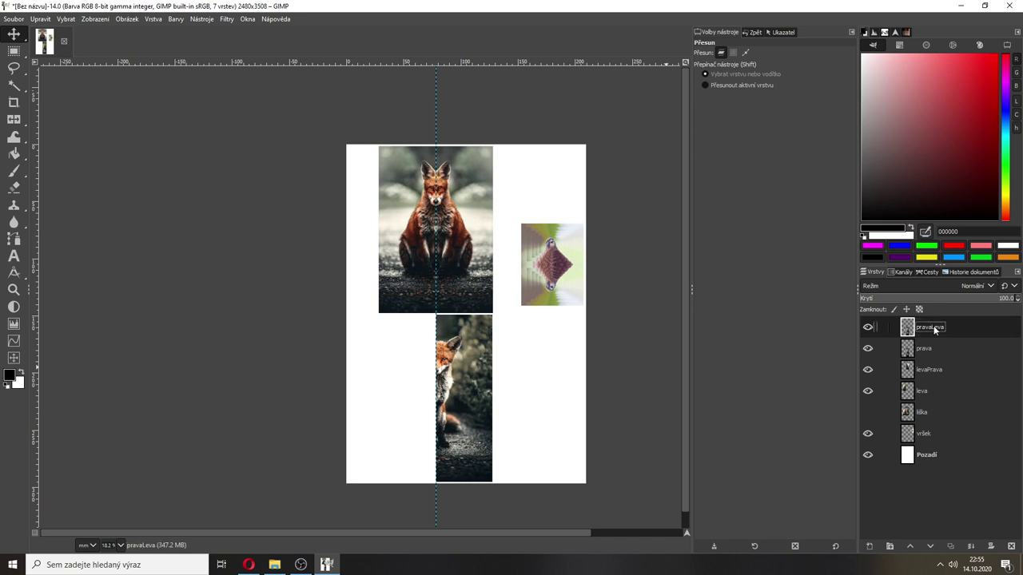
Step: Flip pravaLeva horizontally and place it left of the guide, flush against the right half, to form the second symmetrical fox
click(14, 119)
click(454, 382)
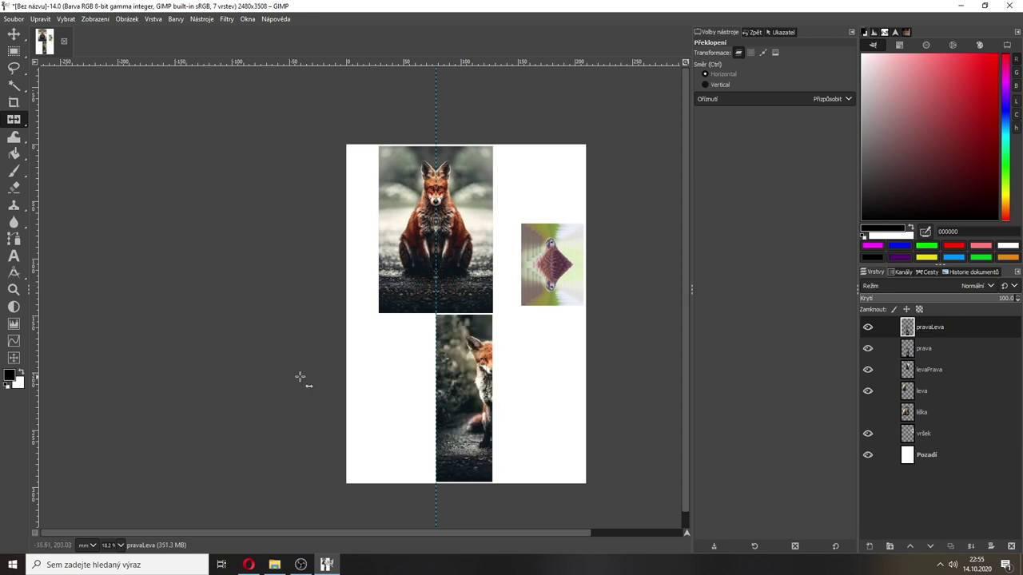
click(16, 36)
drag(454, 391, 402, 400)
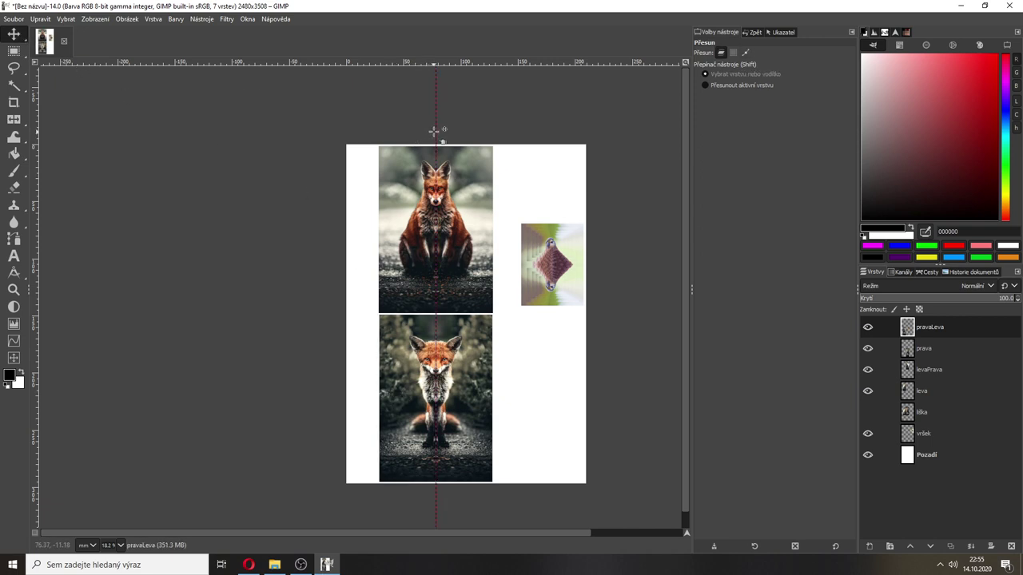
Step: Remove the vertical guide running through the fox images
drag(436, 131, 16, 188)
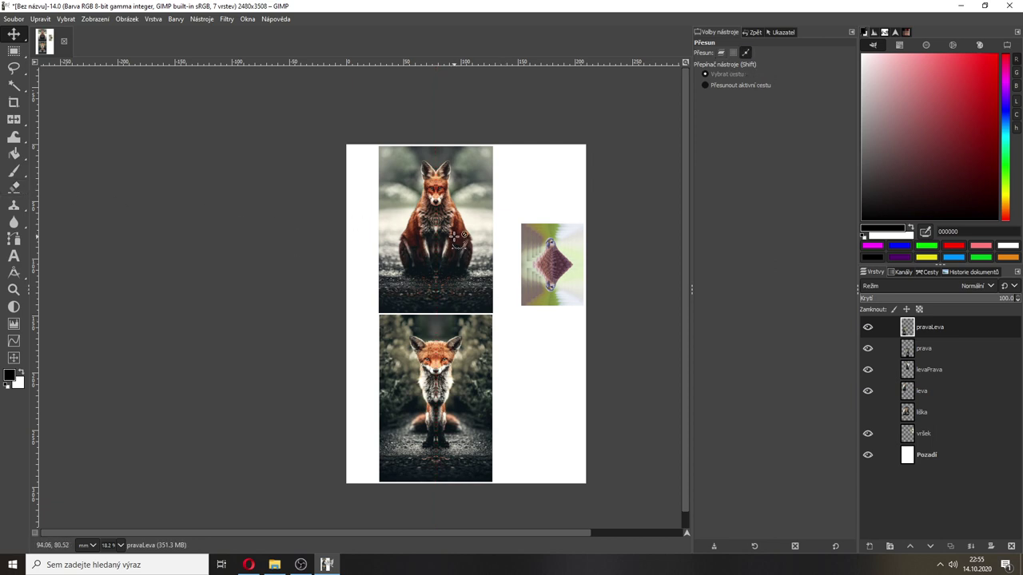
Step: Examine the two mirrored fox images and the mirrored falcon image up close and as a whole page
scroll(462, 244, up, 1)
scroll(463, 255, up, 1)
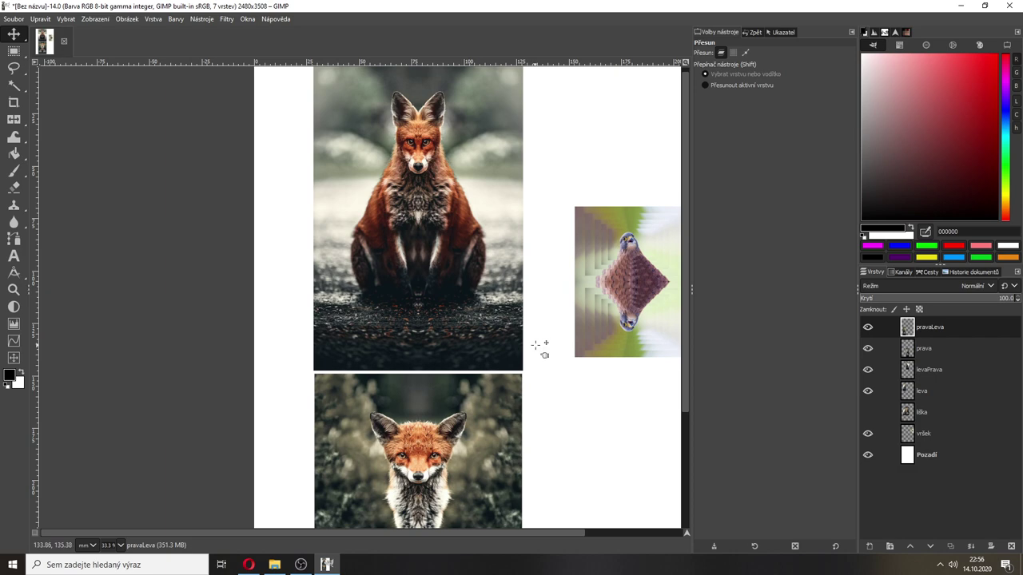
scroll(537, 344, down, 2)
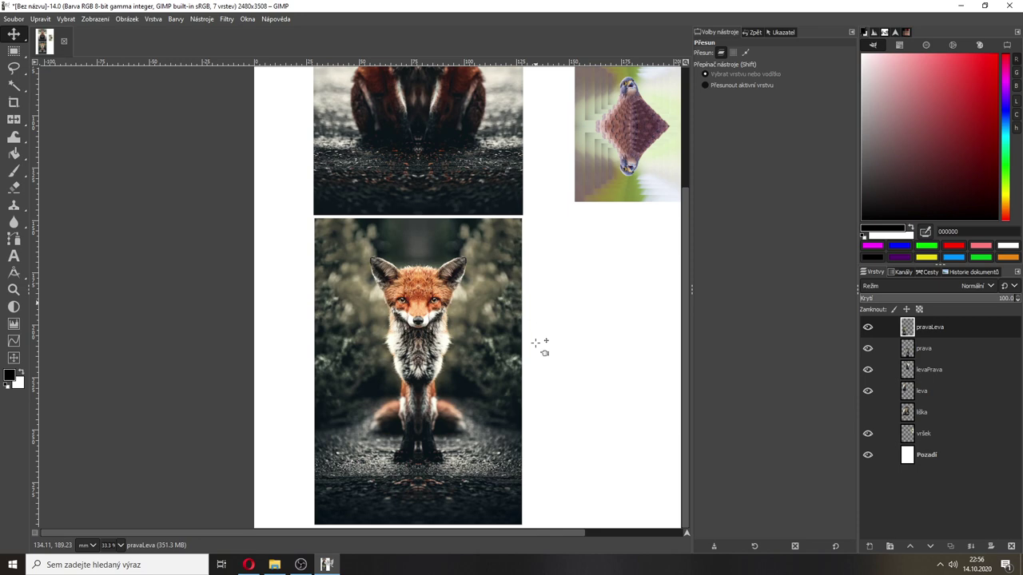
scroll(566, 283, down, 3)
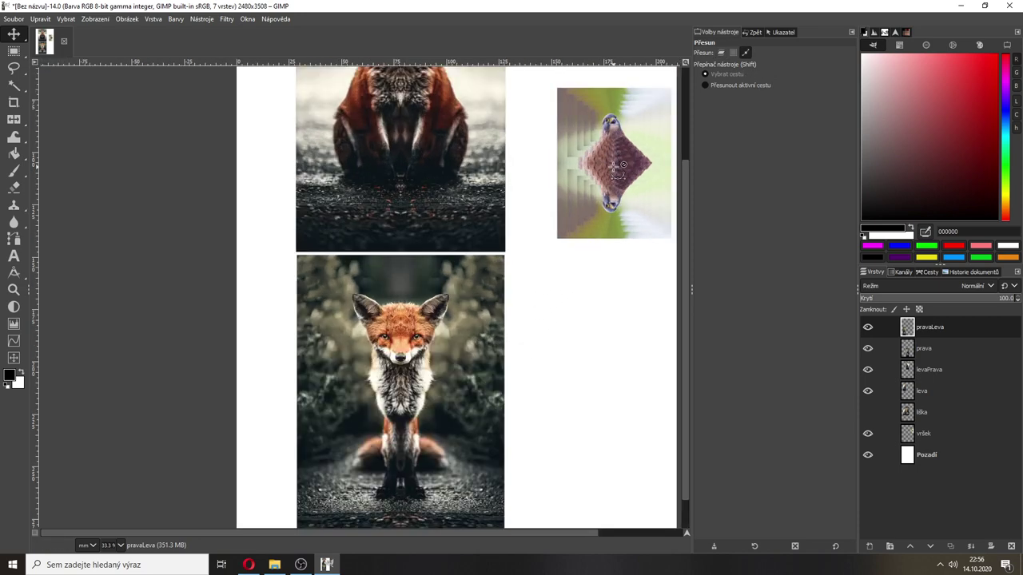
scroll(687, 216, up, 3)
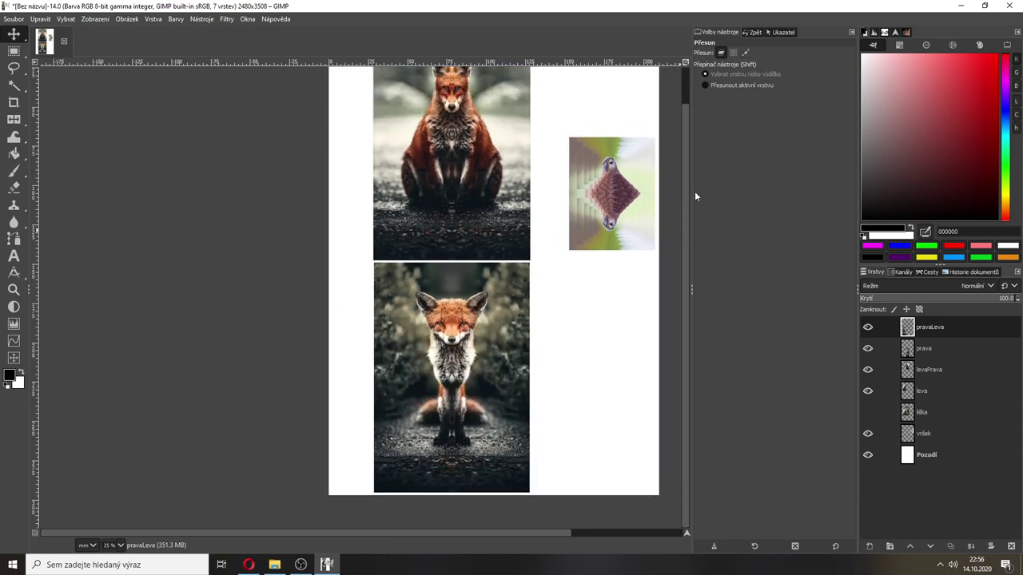
scroll(529, 531, right, 5)
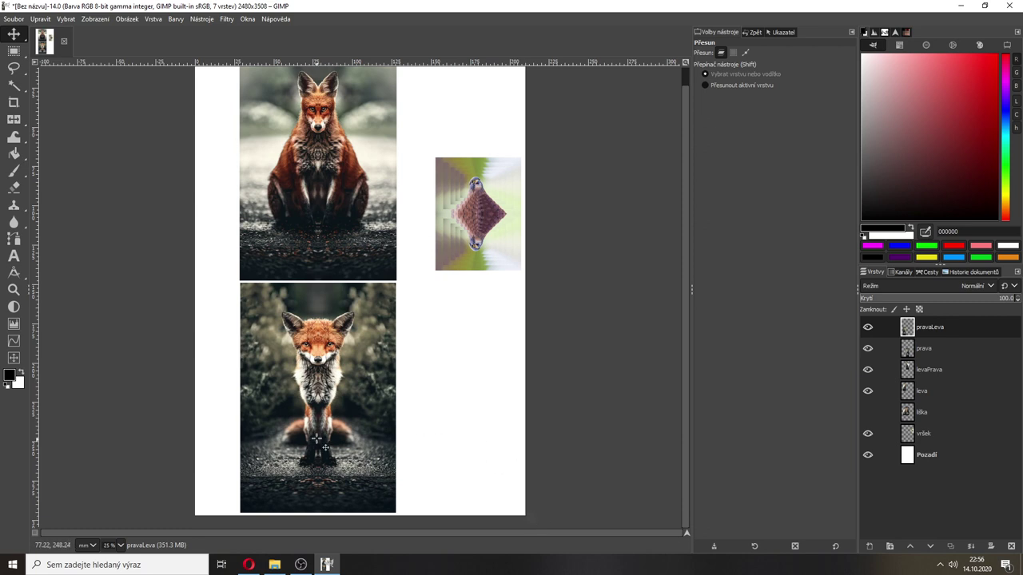
key(shift+m)
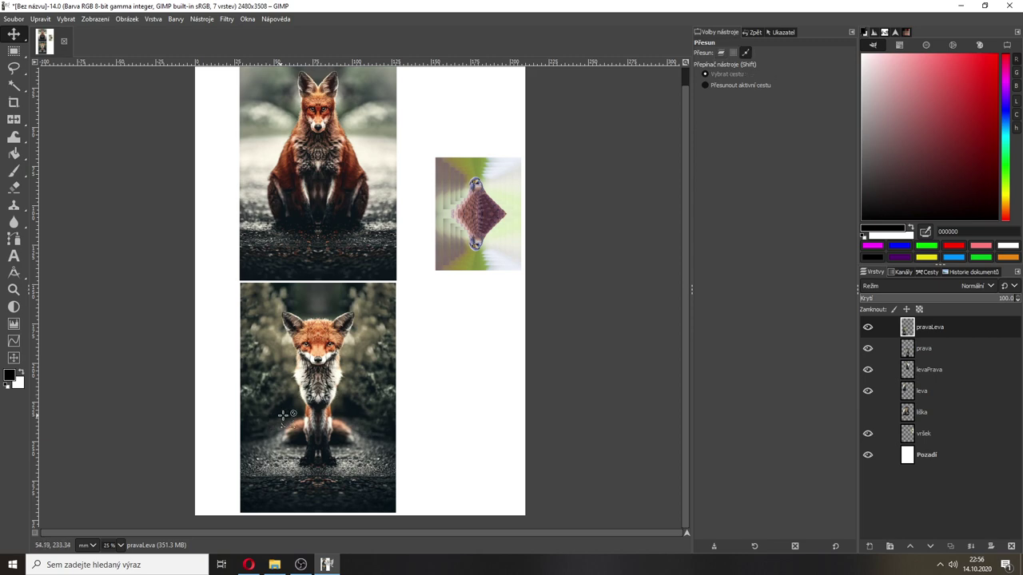
scroll(286, 411, up, 2)
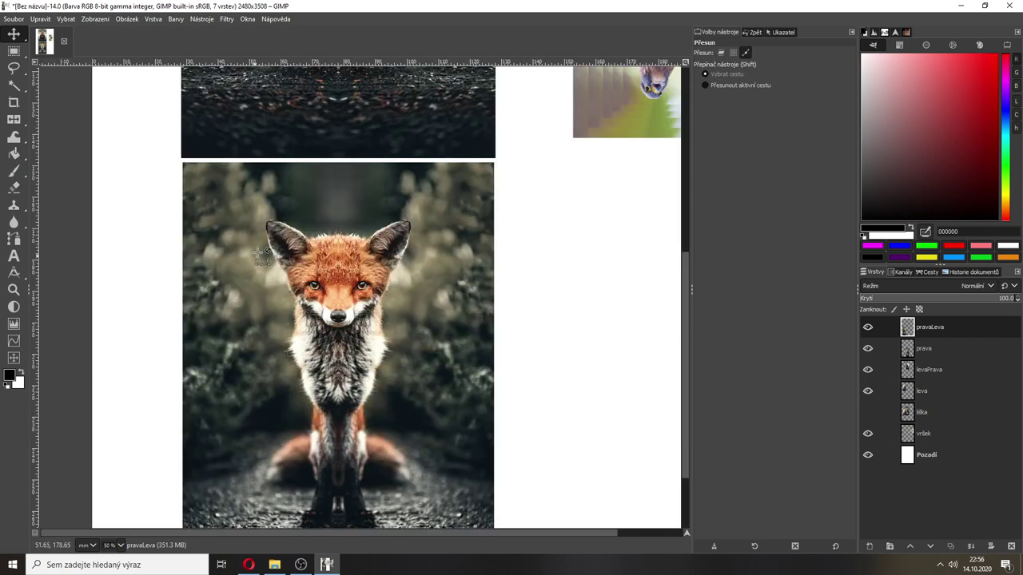
key(shift+m)
key(shift)
scroll(453, 296, down, 1)
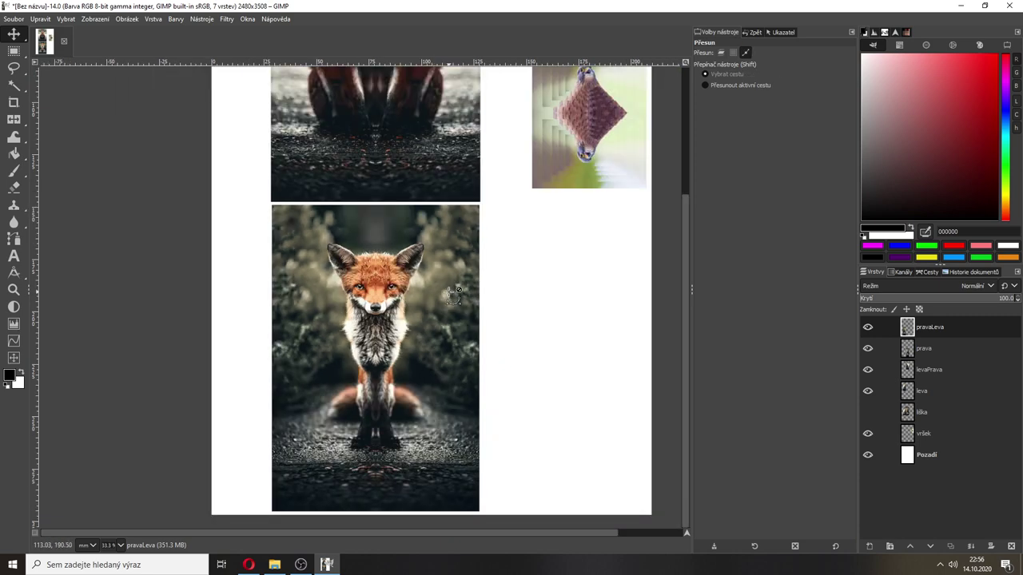
key(shift)
ctrl+scroll(556, 238, down, 1)
drag(685, 233, 690, 164)
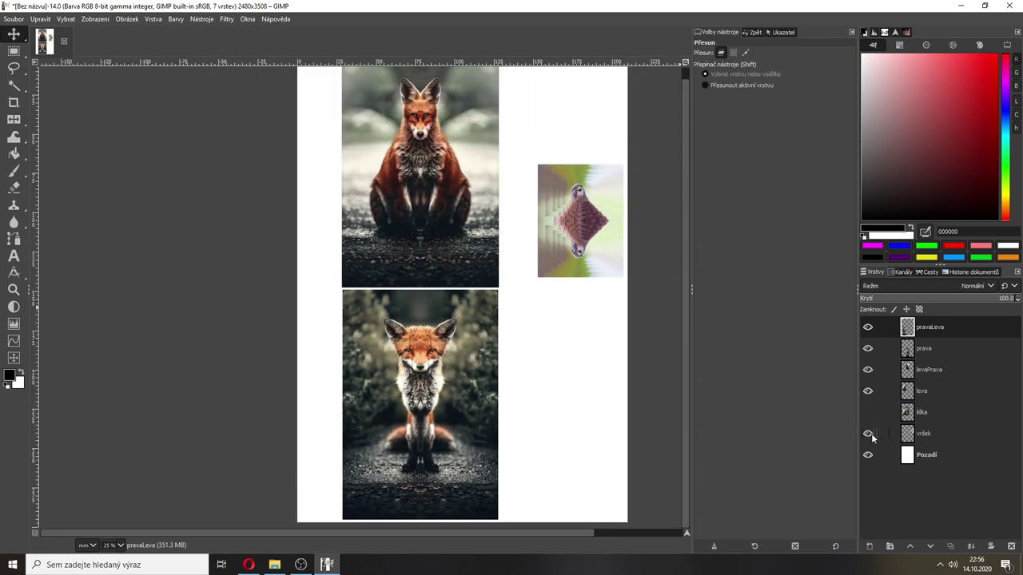
Step: Hide every layer except Pozadí and draw a linear gradient on Pozadí diagonally from the page's upper-left to its lower-right corner
drag(871, 433, 868, 328)
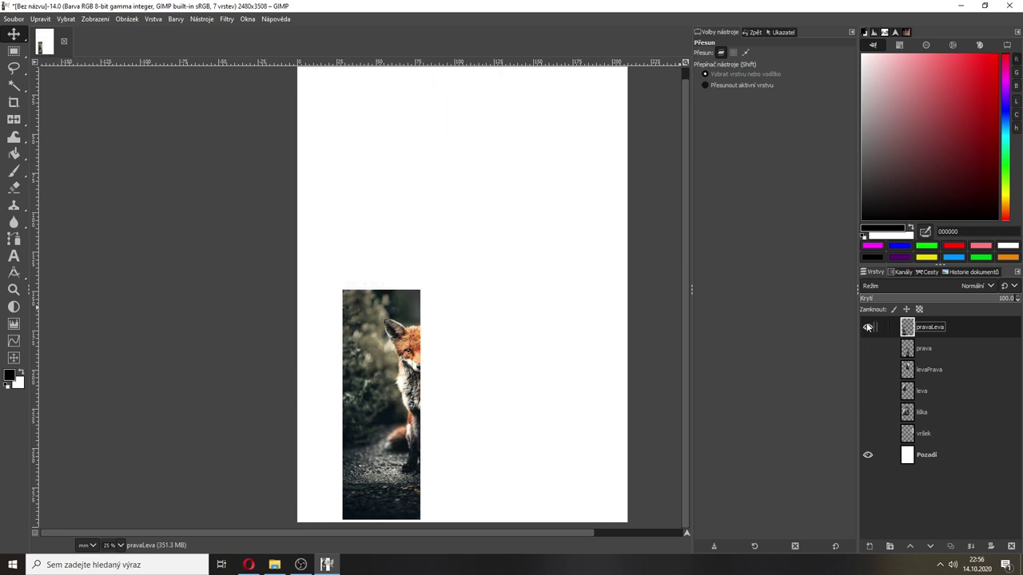
click(868, 328)
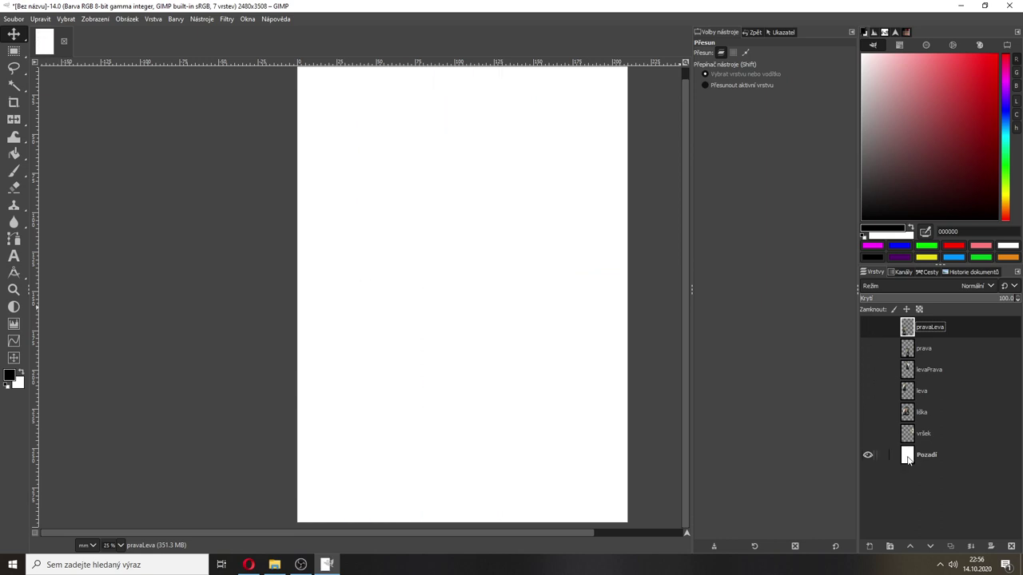
click(907, 459)
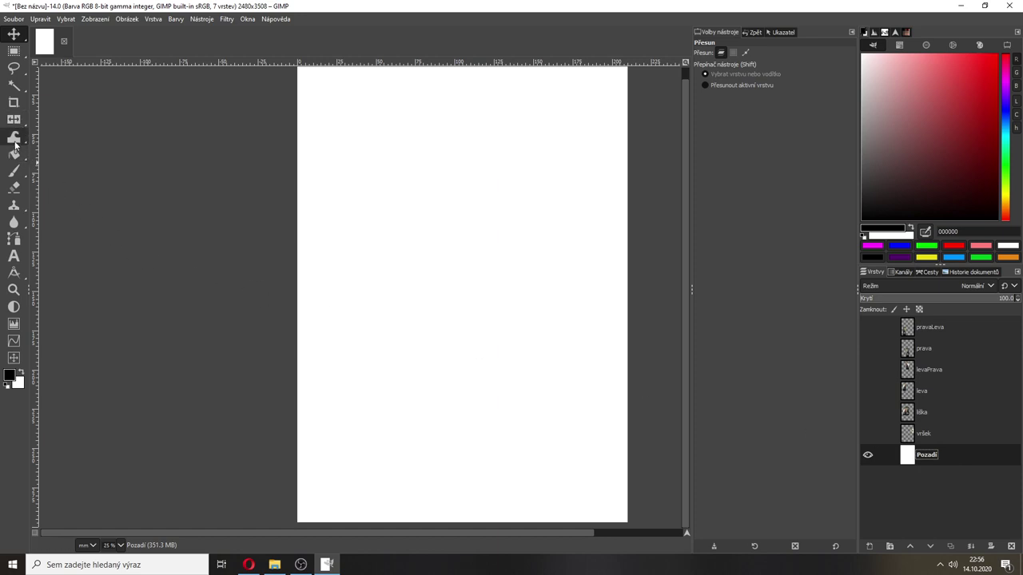
key(g)
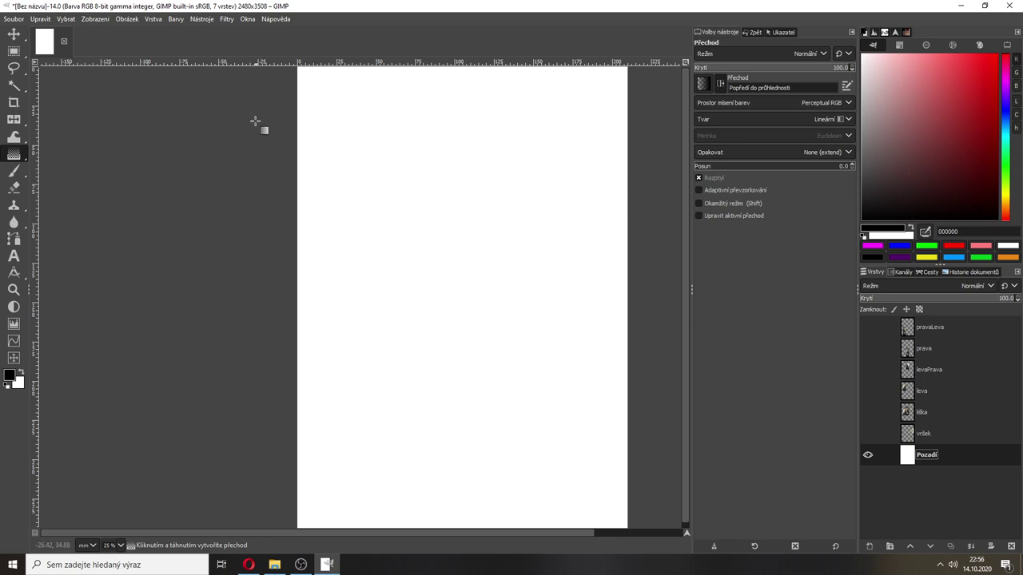
drag(293, 76, 635, 524)
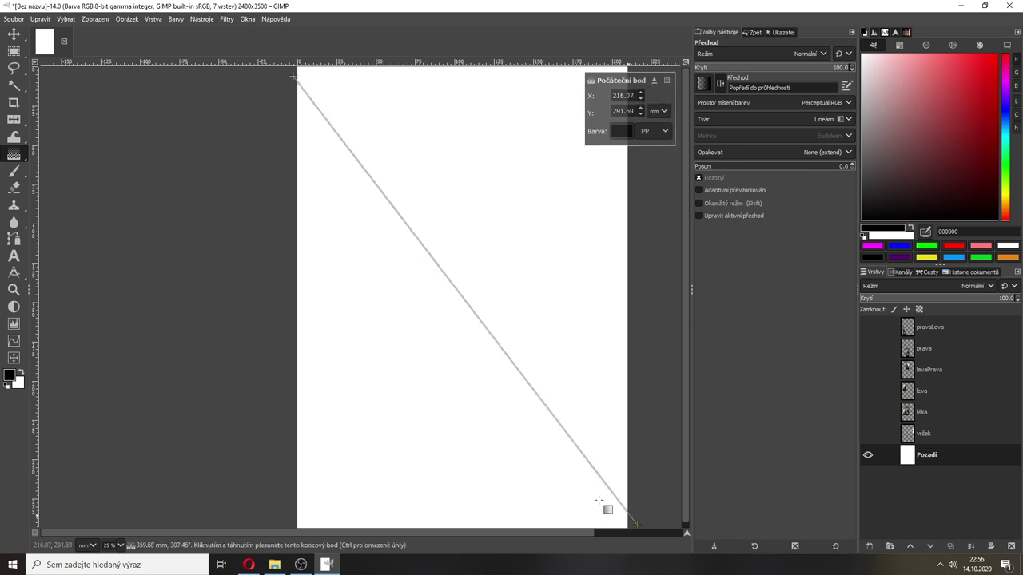
Step: Set the color of the gradient's lower-right end point to yellow e9dc12
click(616, 131)
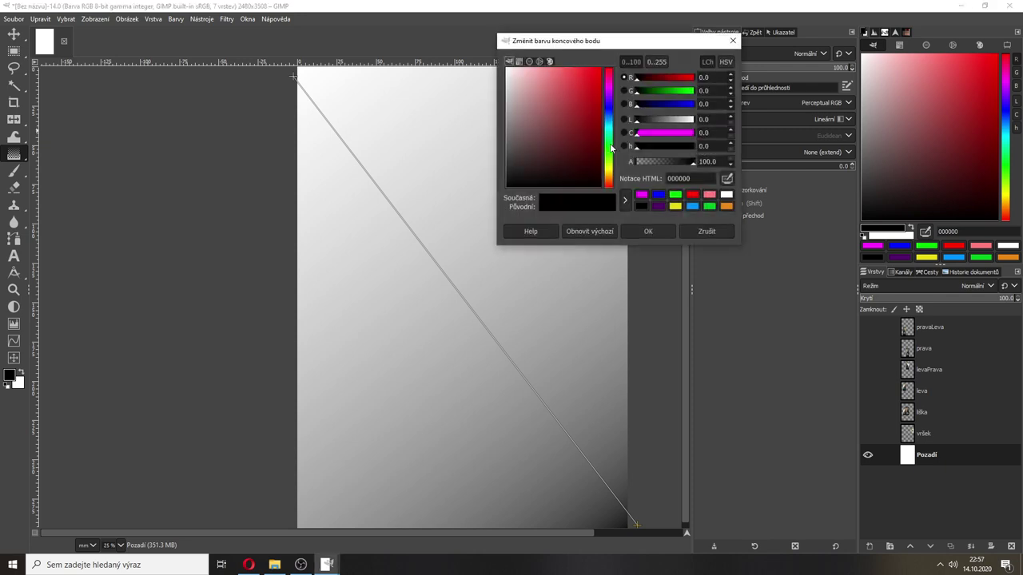
click(675, 206)
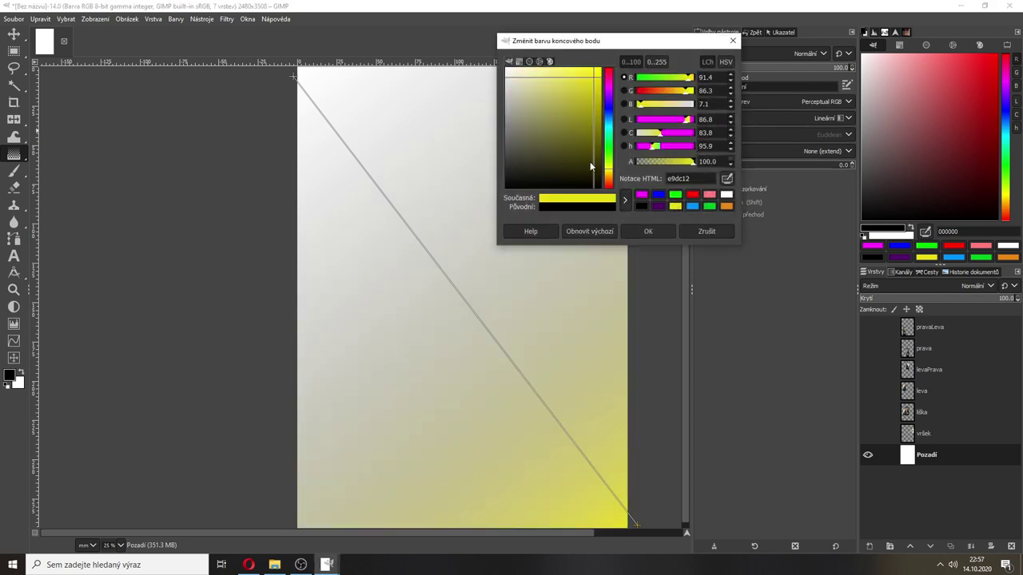
click(648, 231)
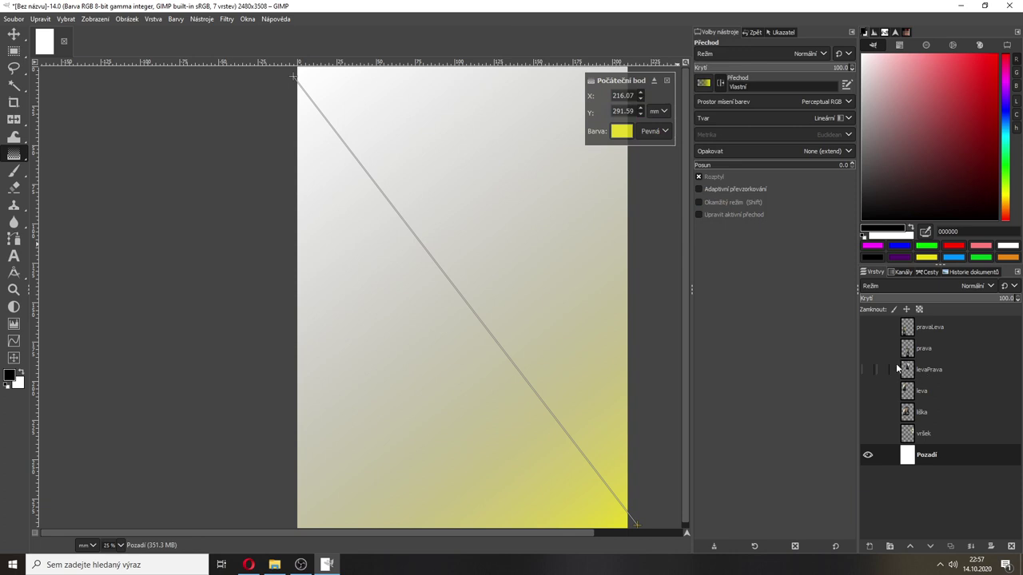
Step: Show the fox layers liška, leva, levaPrava, prava and pravaLeva and the falcon layer vršek over the gradient
click(868, 411)
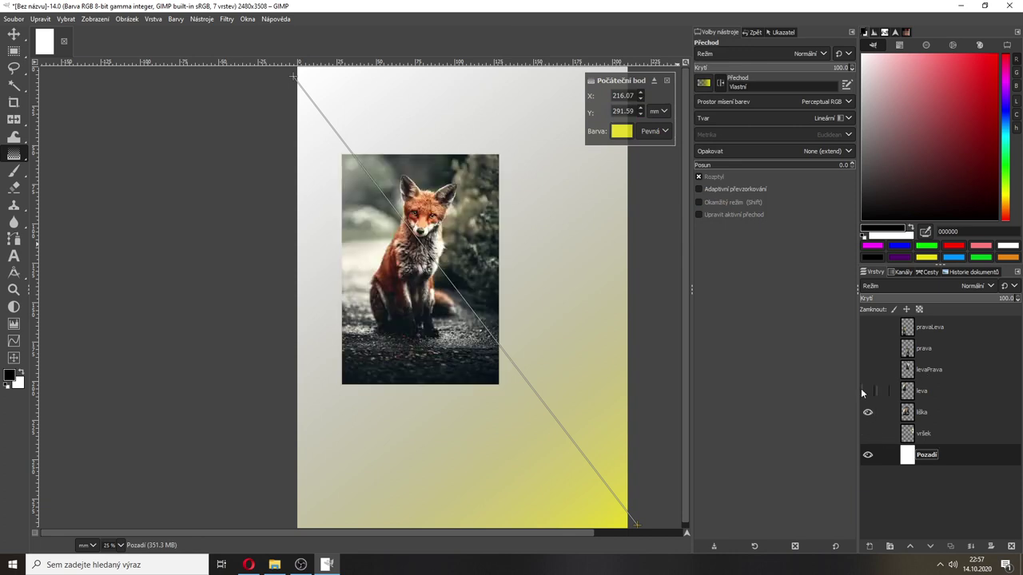
click(867, 391)
click(868, 393)
click(868, 369)
click(868, 391)
click(868, 349)
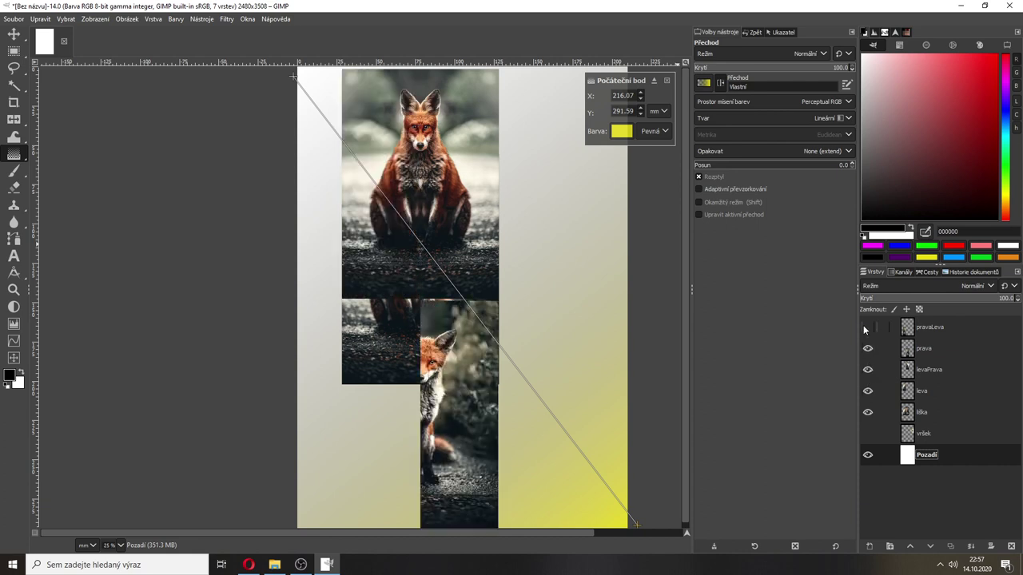
click(868, 327)
click(868, 433)
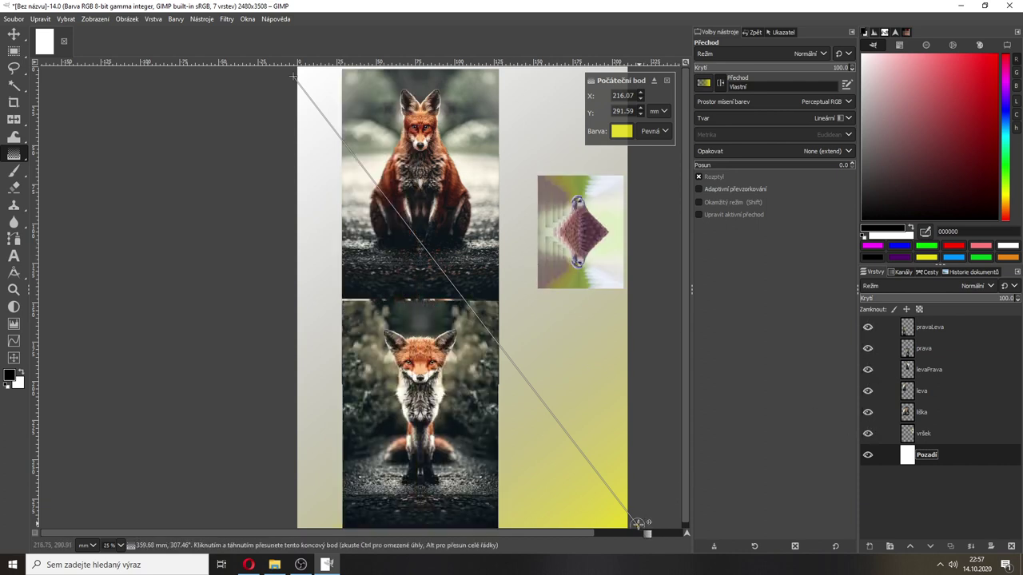
Step: Move the gradient's yellow end point slightly below the page's lower-right corner and duplicate the Pozadí layer
drag(636, 524, 644, 565)
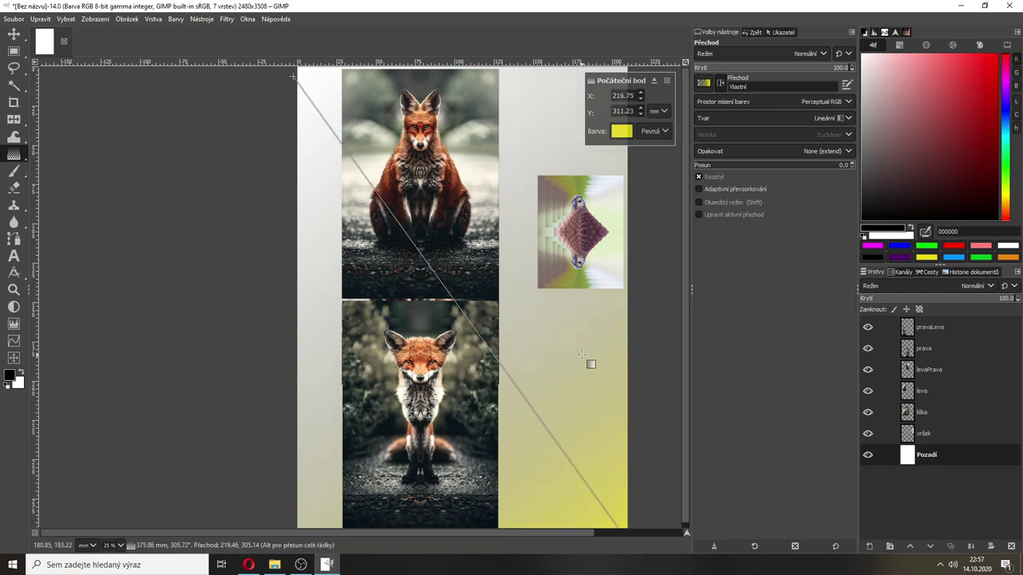
right_click(915, 461)
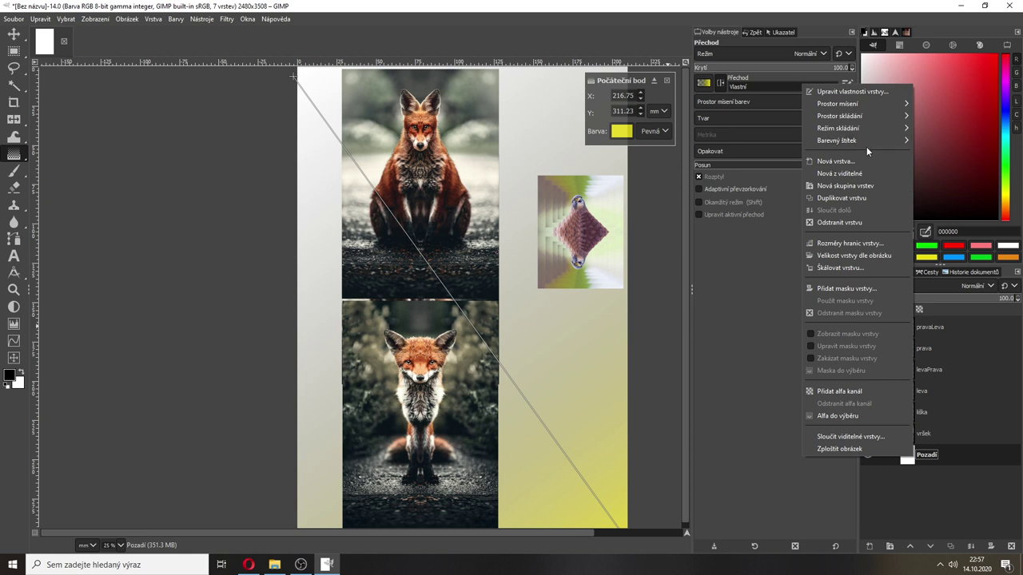
click(857, 199)
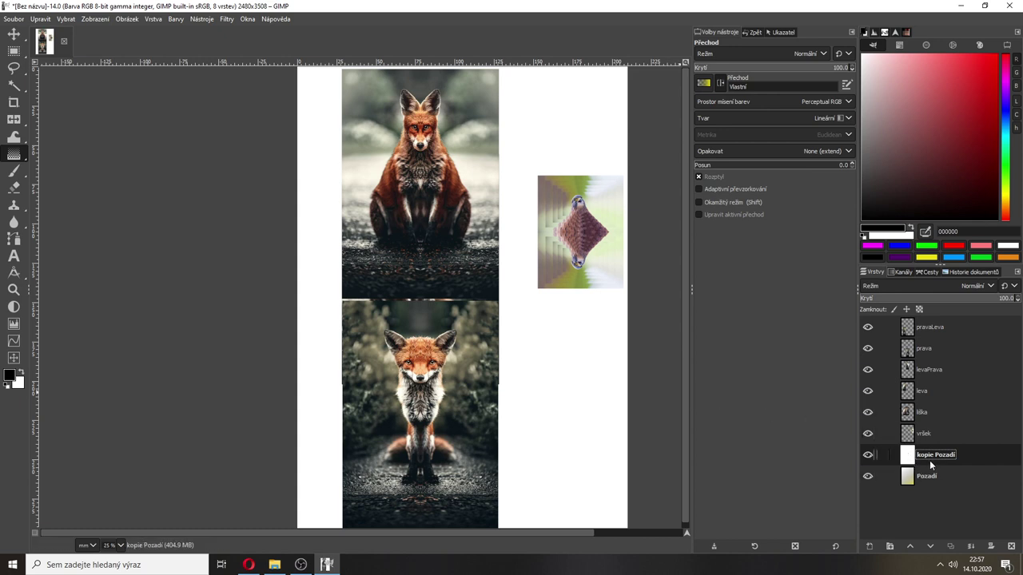
Step: Hide all fox and falcon layers and draw a gradient on kopie Pozadí from the page's lower-right to its upper-left corner
drag(868, 433, 867, 334)
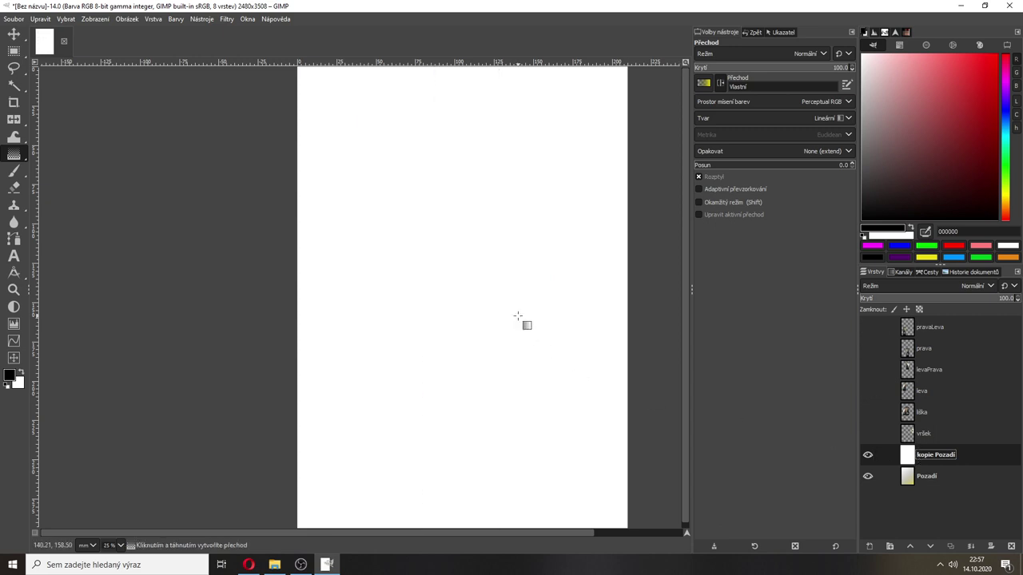
click(868, 454)
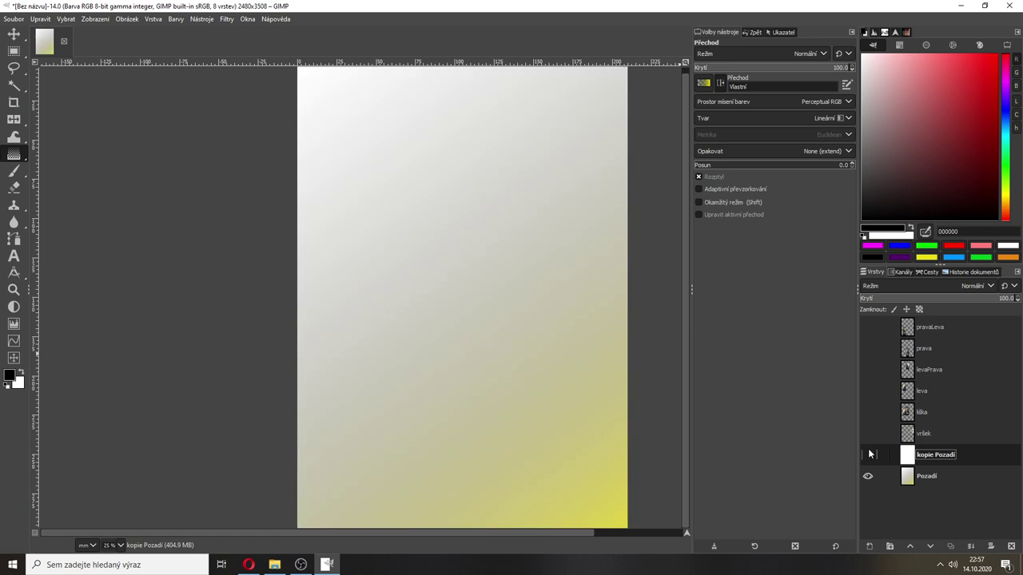
click(868, 454)
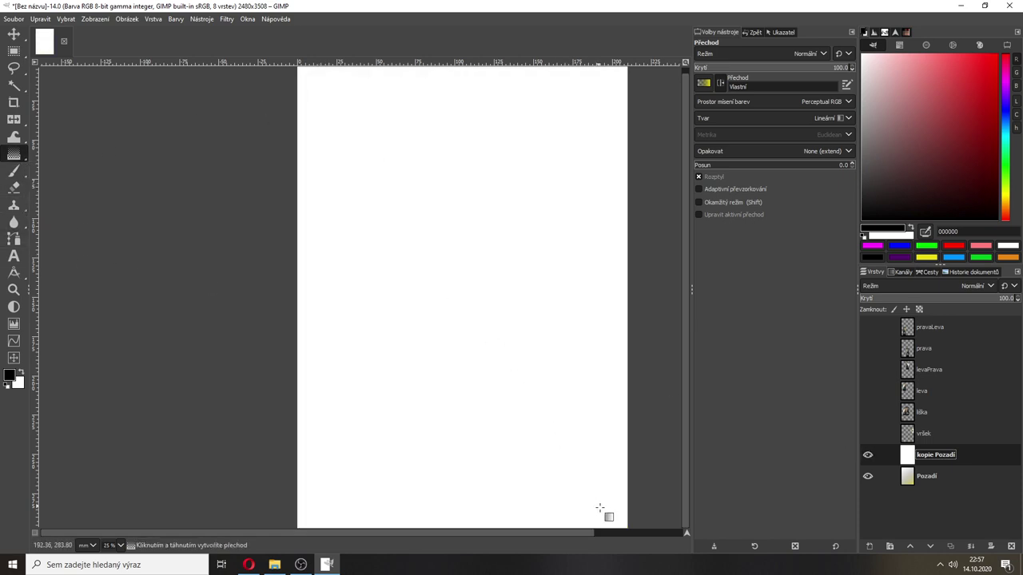
drag(620, 523, 325, 82)
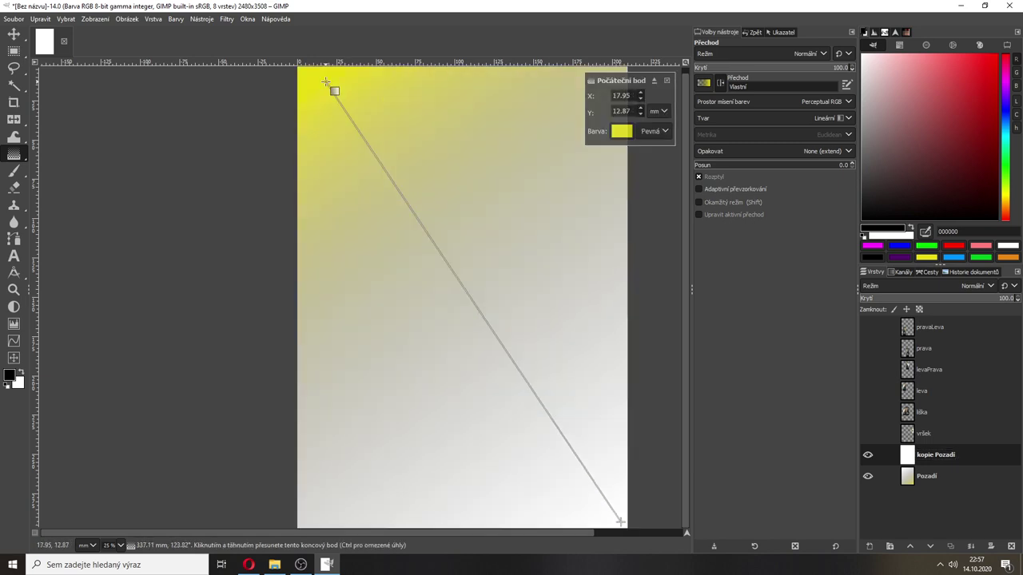
Step: Set the color of the new gradient's upper-left end point to red e31a2a
click(625, 132)
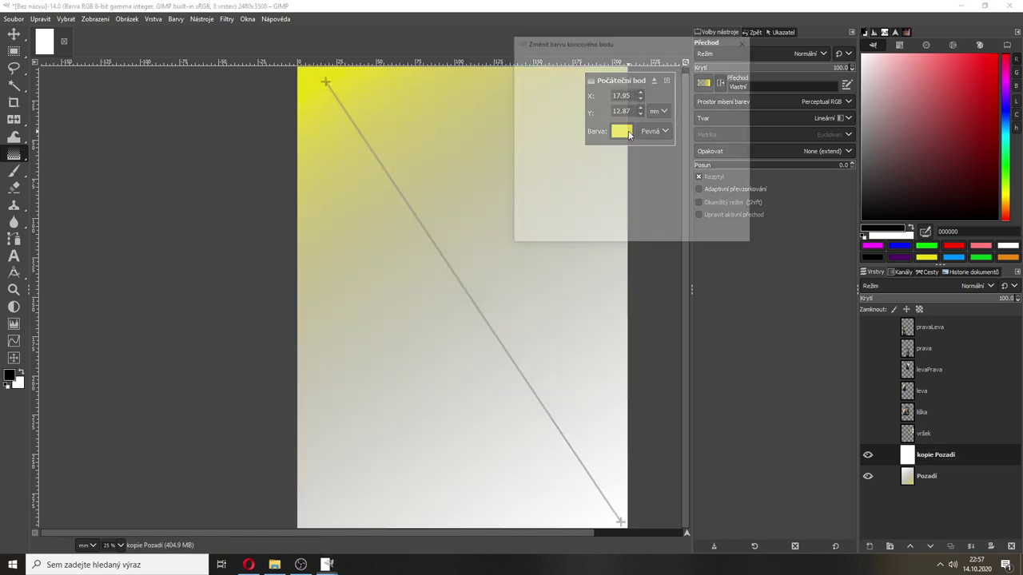
click(623, 183)
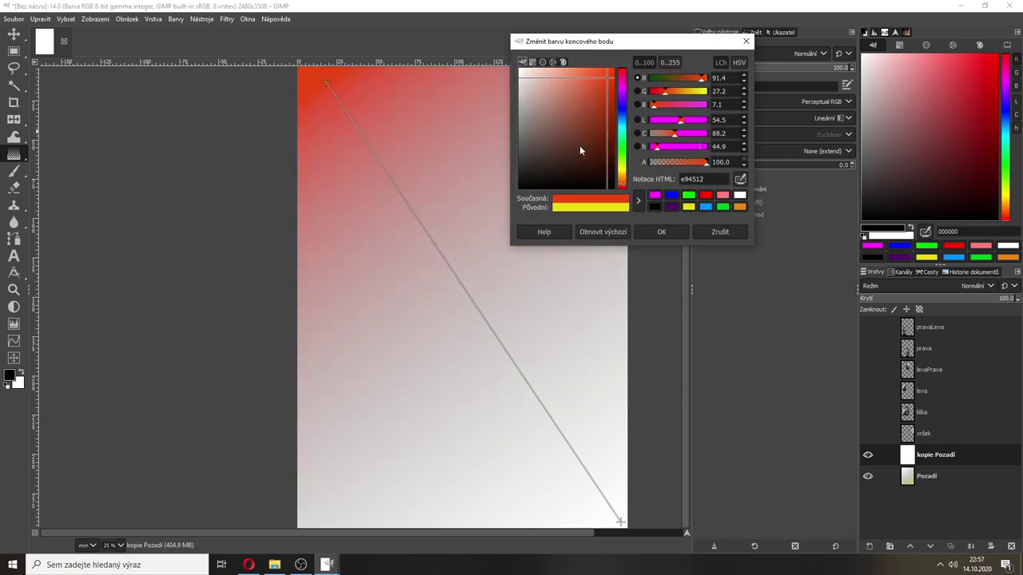
drag(579, 150, 614, 76)
click(623, 73)
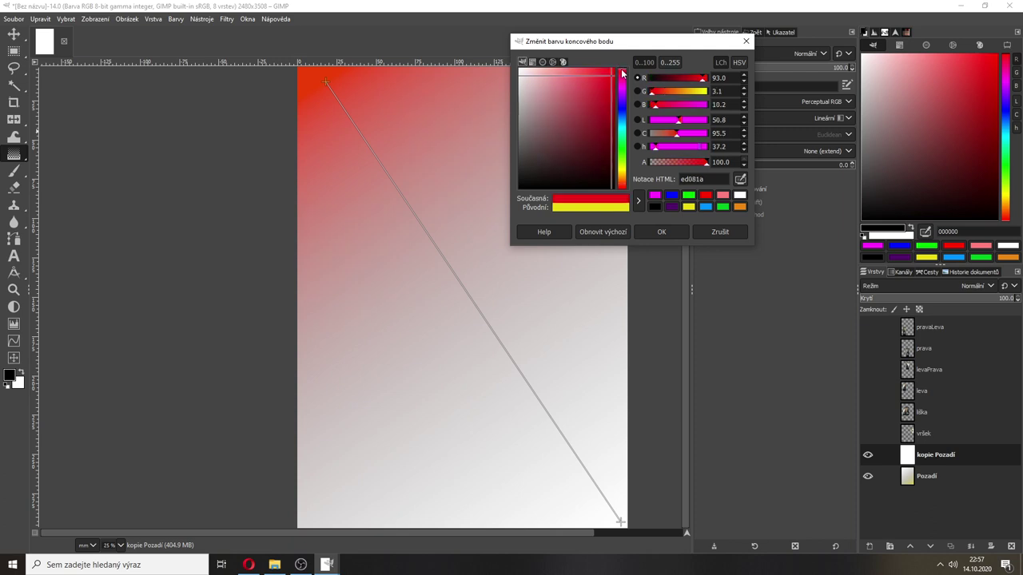
click(599, 88)
click(605, 86)
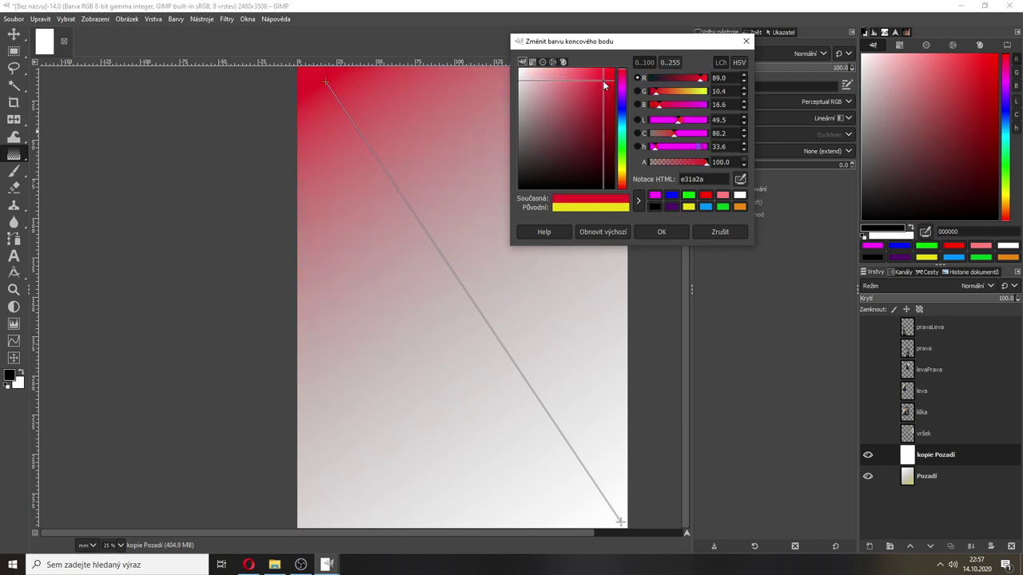
click(658, 231)
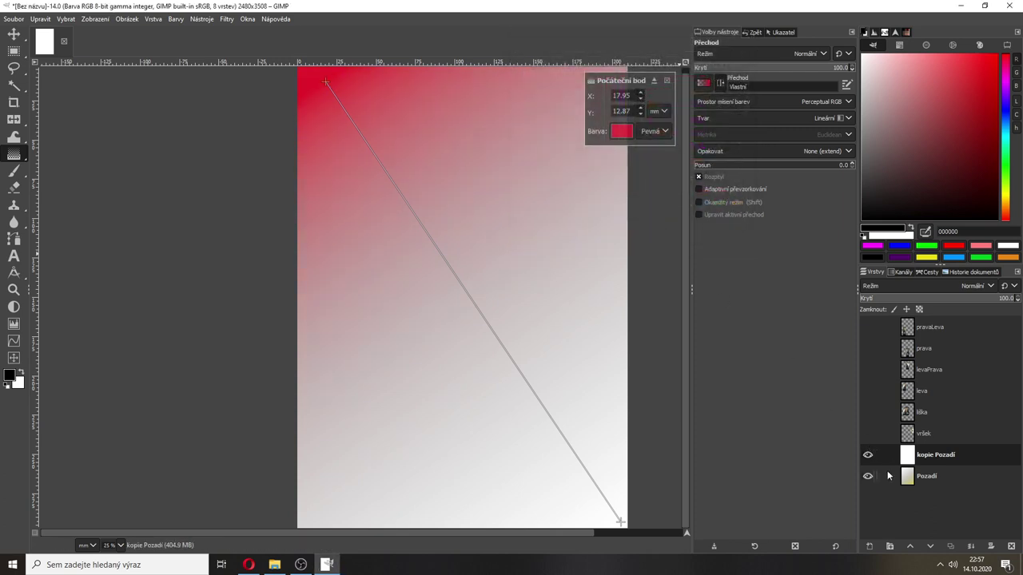
Step: Show the vršek layer and delete the original fox photo layer liška
click(868, 433)
click(868, 413)
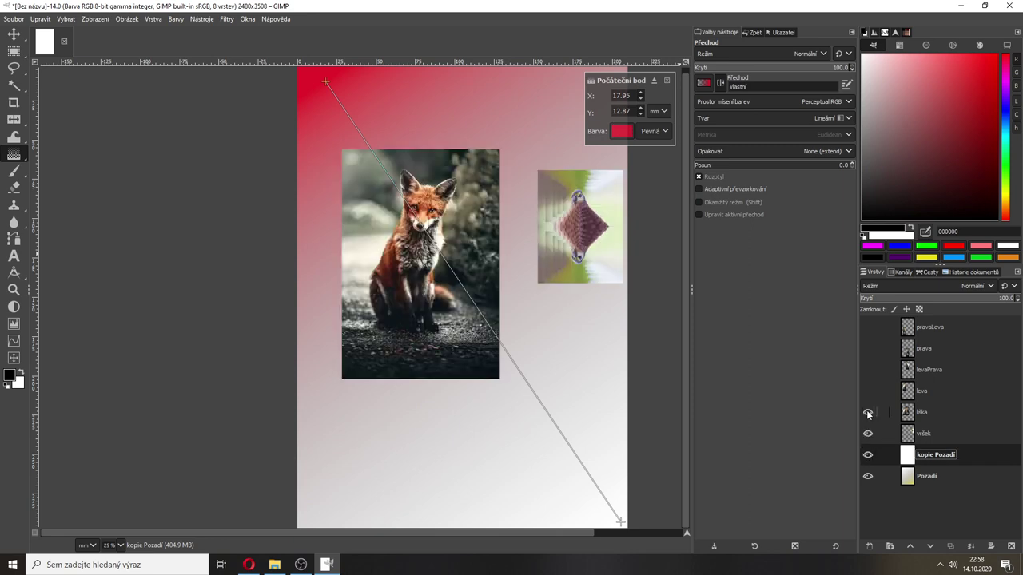
click(868, 412)
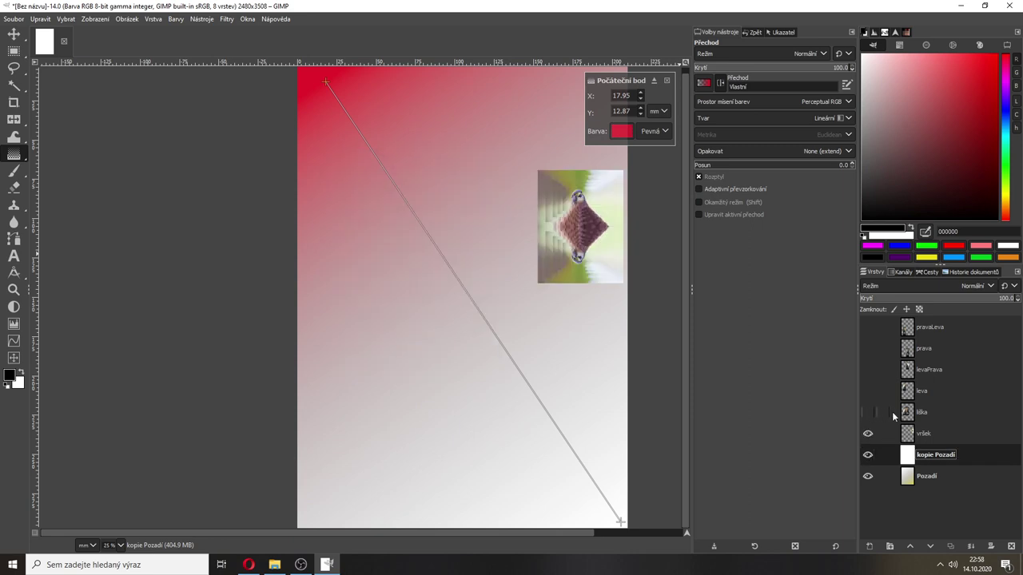
click(921, 416)
click(1011, 546)
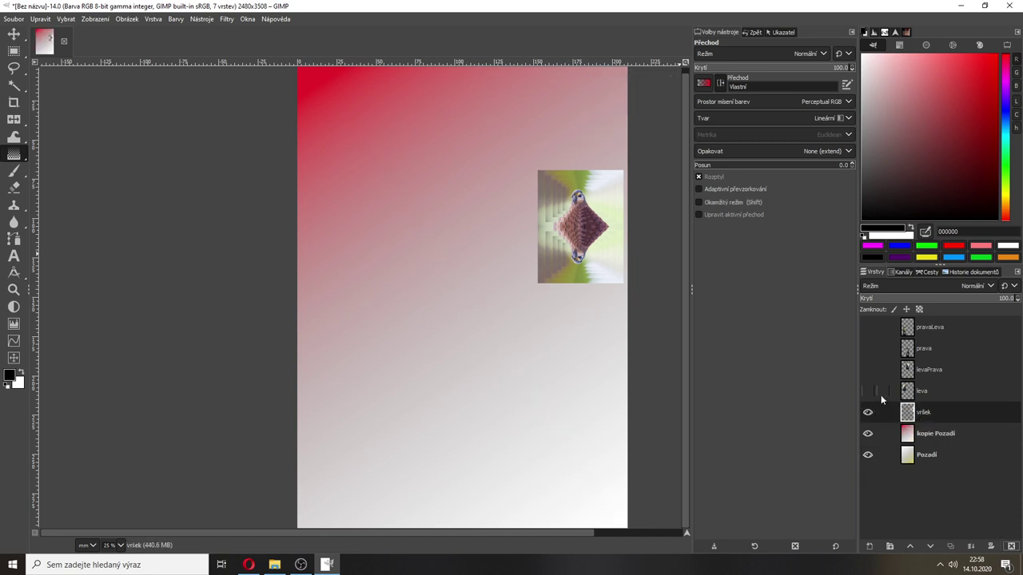
Step: Show the four mirrored fox layers leva, levaPrava, prava and pravaLeva above the red gradient
click(868, 391)
click(868, 370)
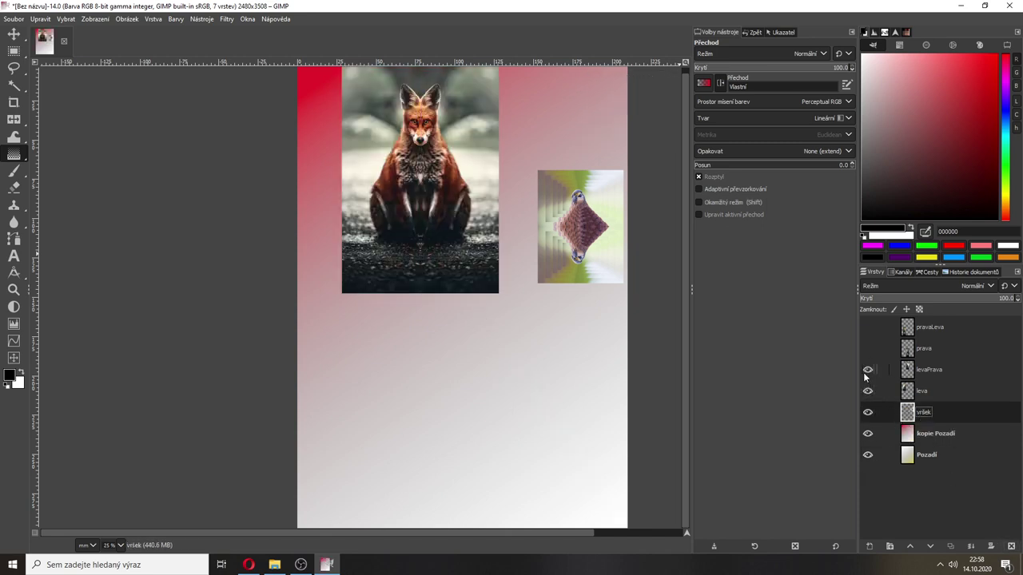
click(868, 348)
click(868, 327)
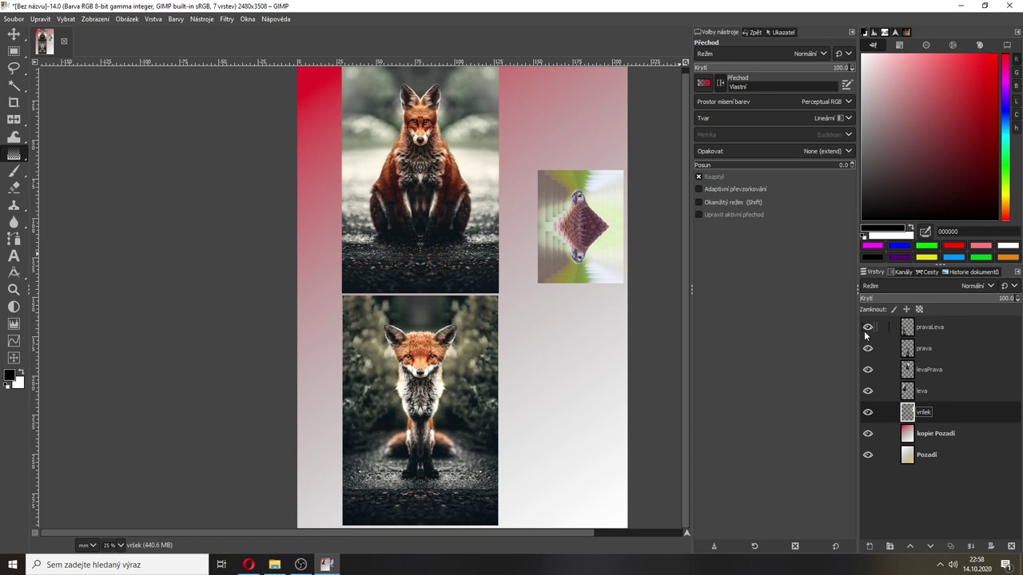